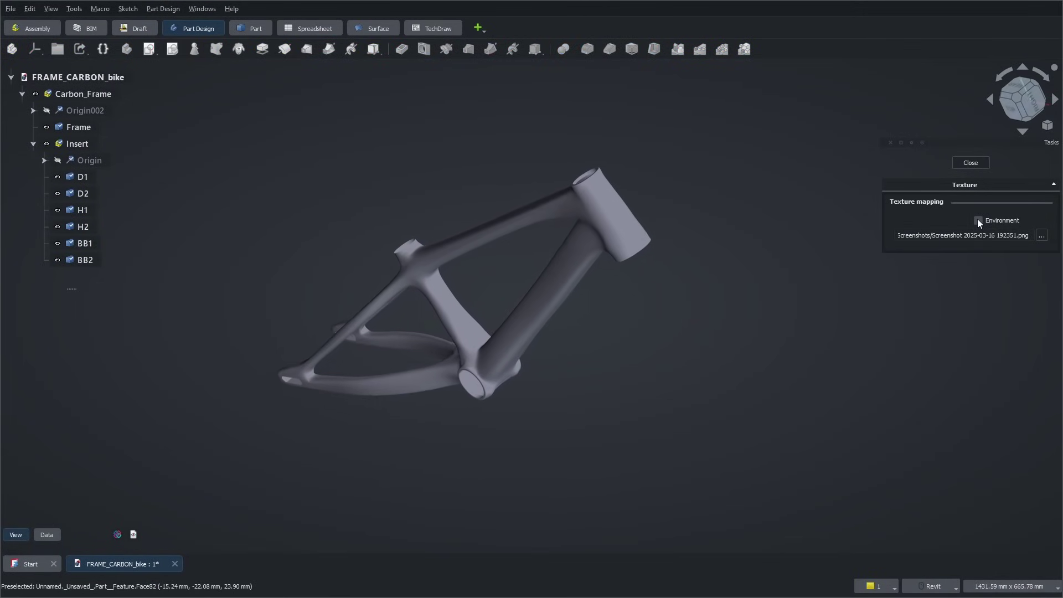
# - After the intro montage, launch FreeCAD 1.0 fresh so its first-start Welcome dialog appears
pyautogui.click(978, 220)
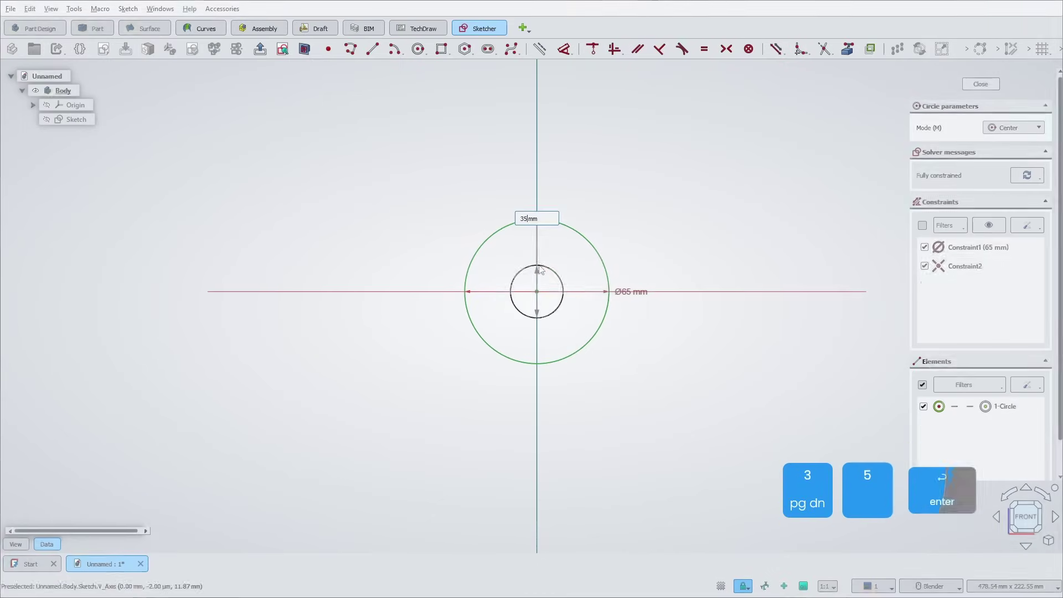
pyautogui.hotkey('shift', 's')
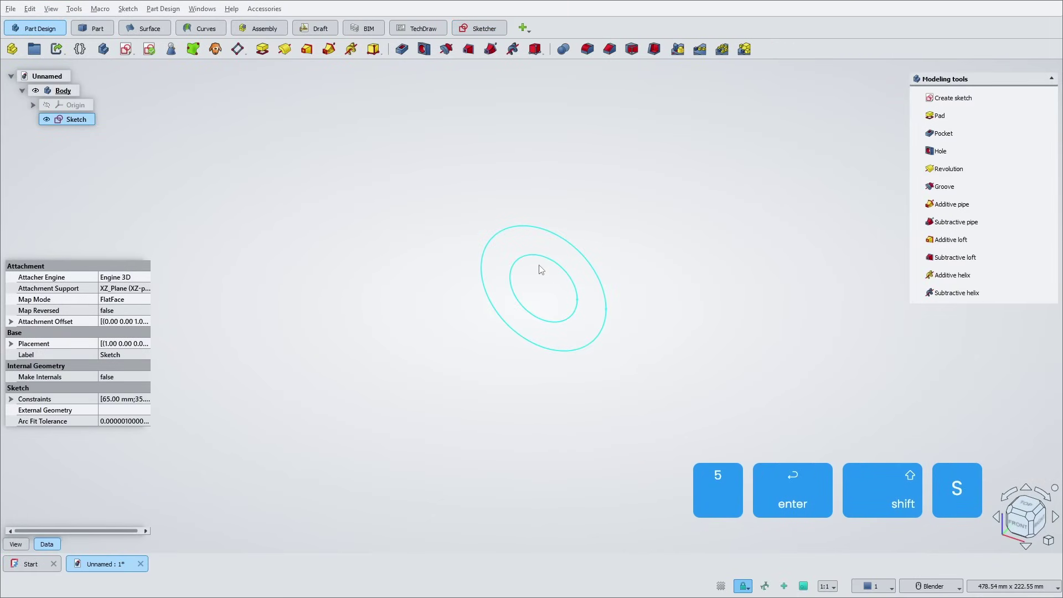
pyautogui.hotkey('ctrl', 'e')
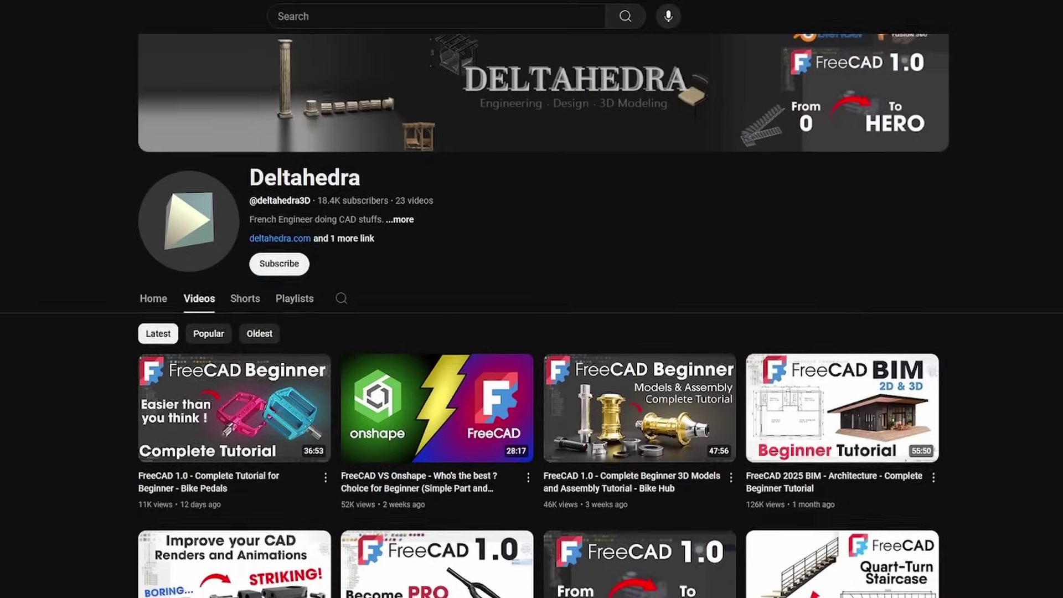
pyautogui.scroll(-3, 532, 315)
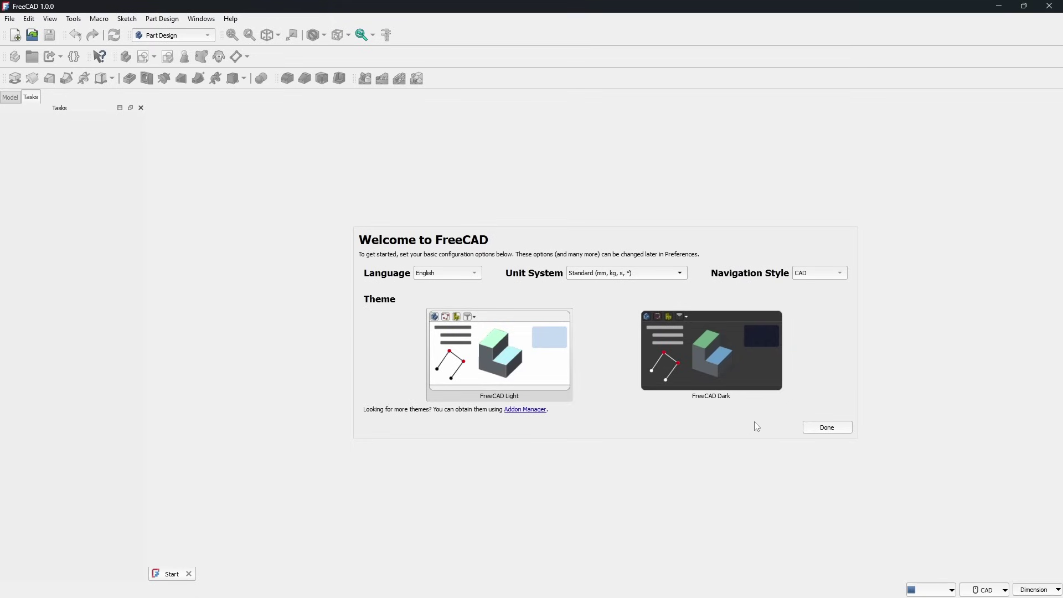
# - Accept the default welcome settings and create a new Parametric Part document
pyautogui.click(828, 429)
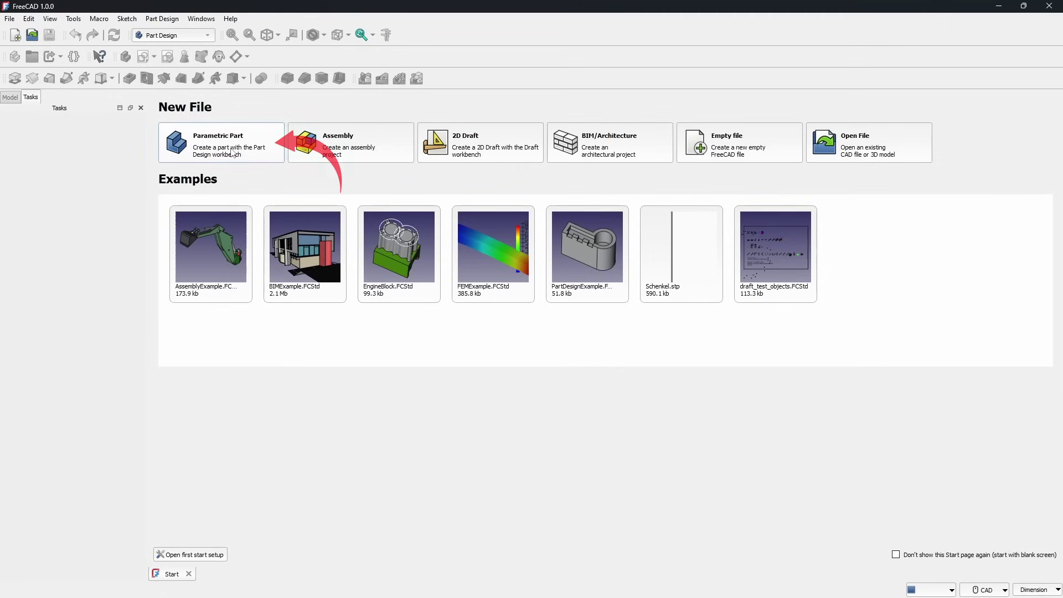
pyautogui.click(230, 149)
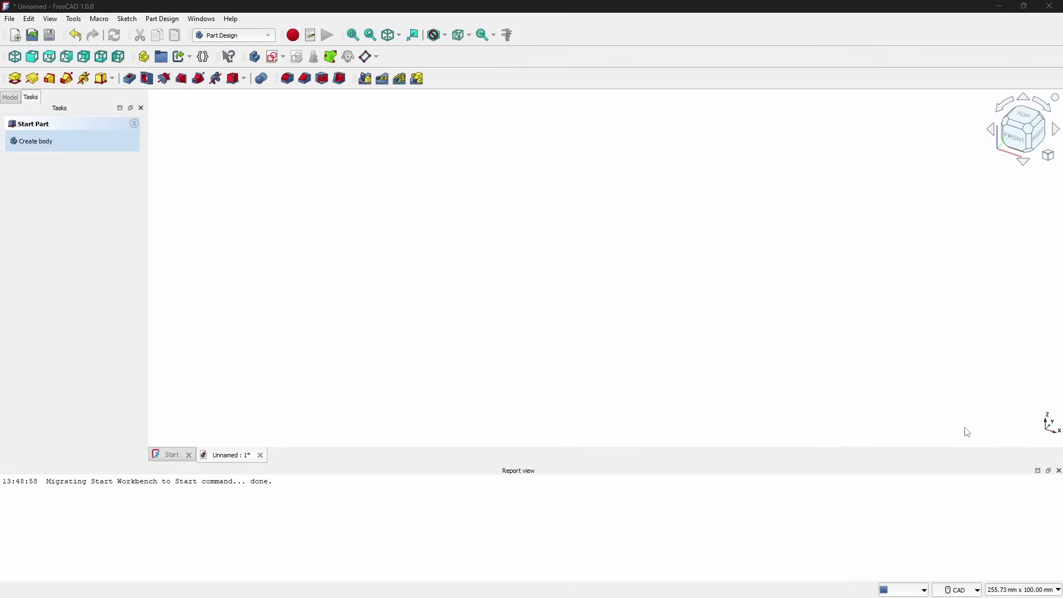
# - Hide the Report view panel and the File, Edit and Clipboard toolbars
pyautogui.rightClick(601, 45)
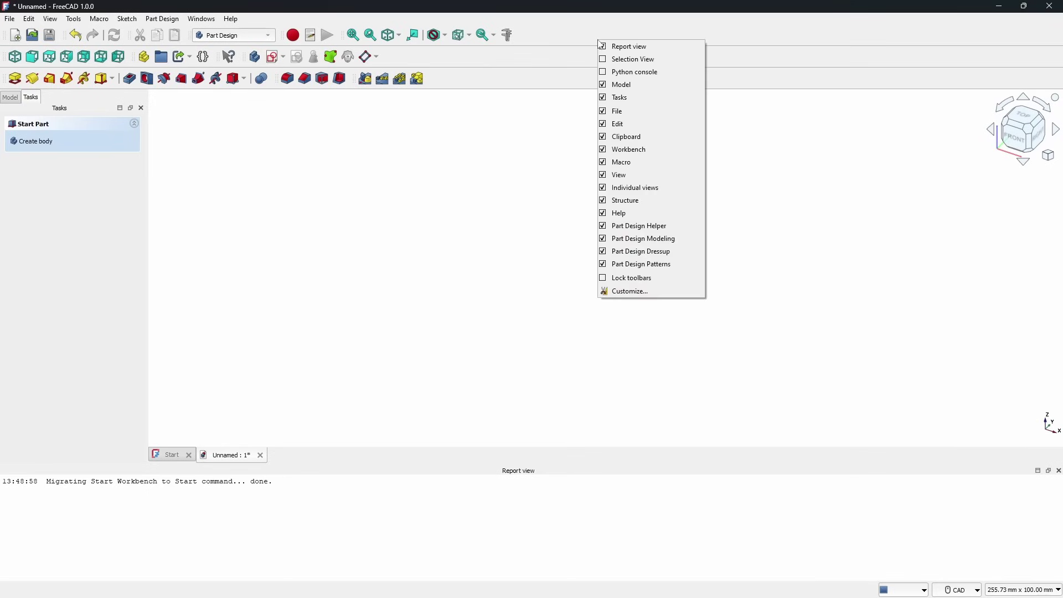
pyautogui.click(607, 49)
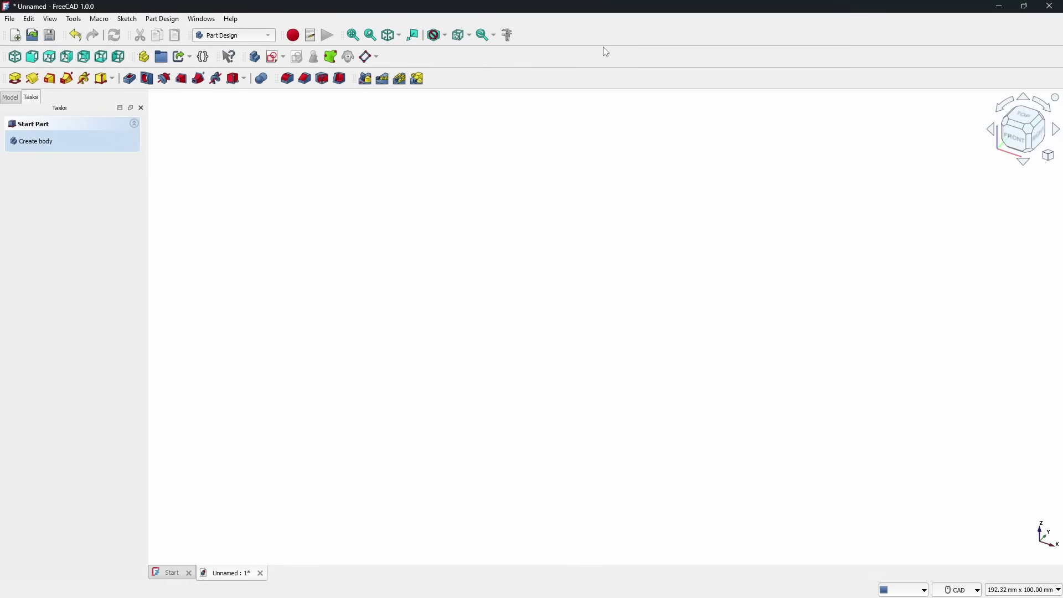
pyautogui.rightClick(586, 59)
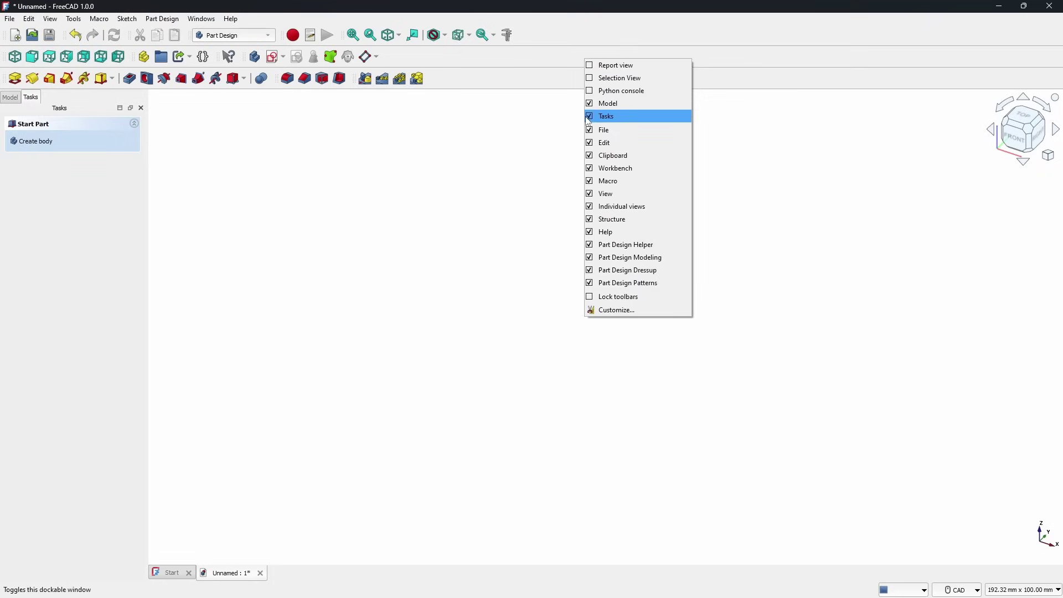
pyautogui.click(592, 133)
pyautogui.rightClick(572, 57)
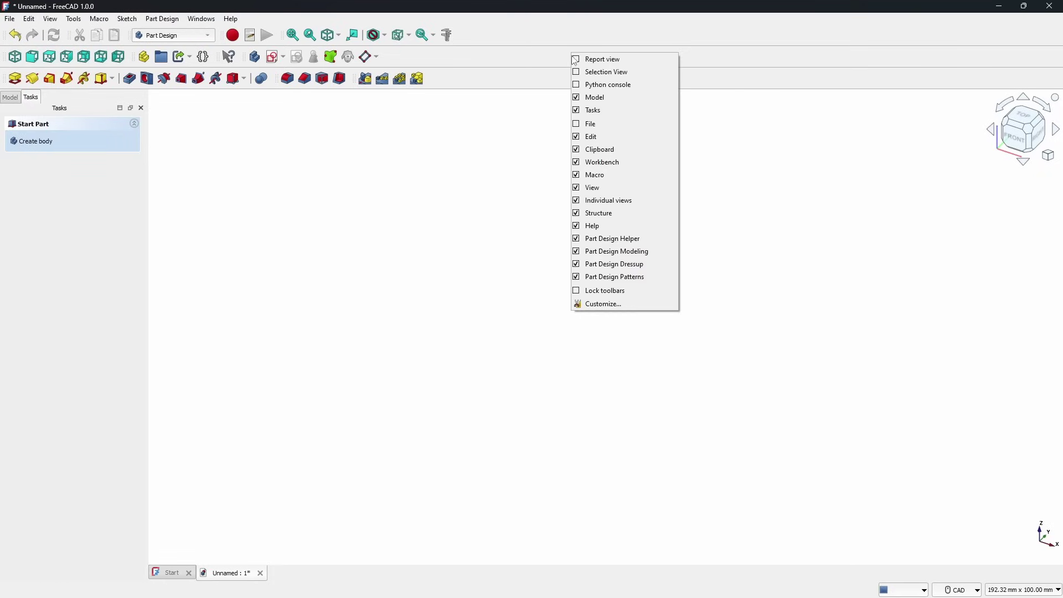
pyautogui.click(598, 136)
pyautogui.rightClick(556, 64)
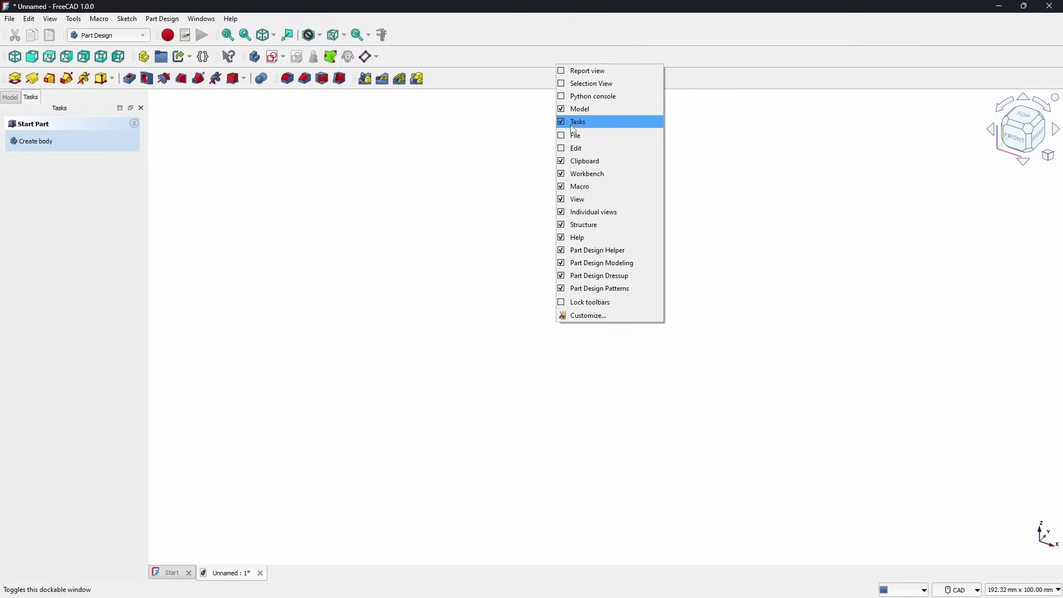
pyautogui.click(560, 149)
# - Hide the Macro, View, Individual views and Help toolbars
pyautogui.rightClick(556, 72)
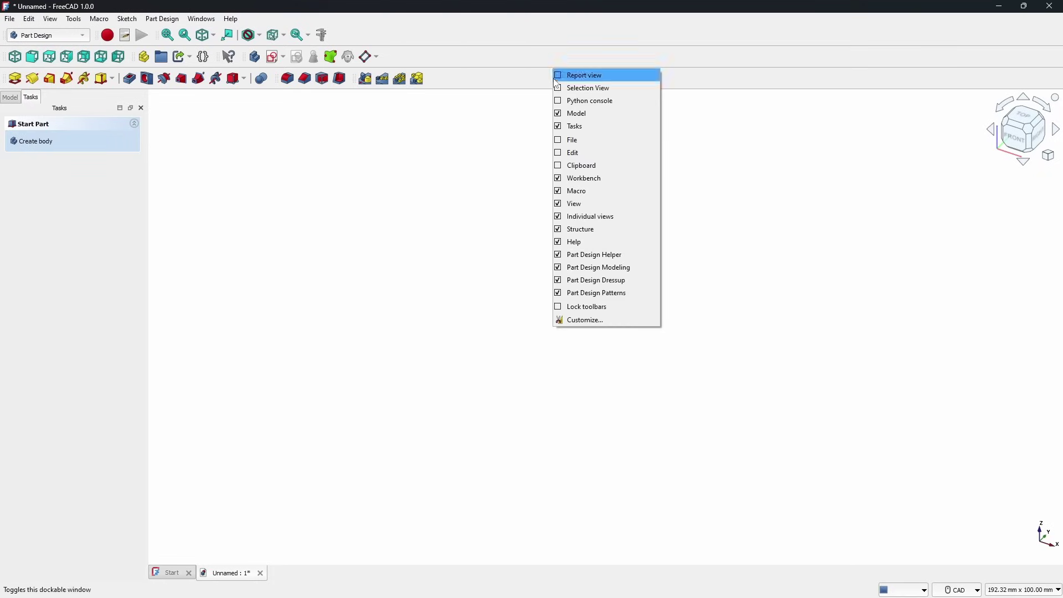
pyautogui.click(560, 192)
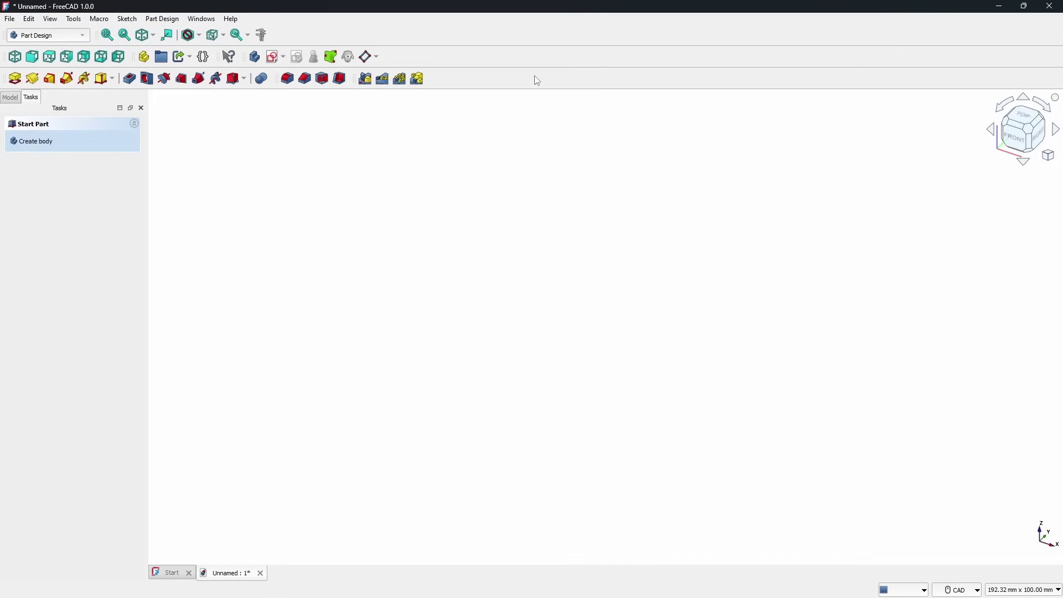
pyautogui.rightClick(538, 80)
pyautogui.click(541, 212)
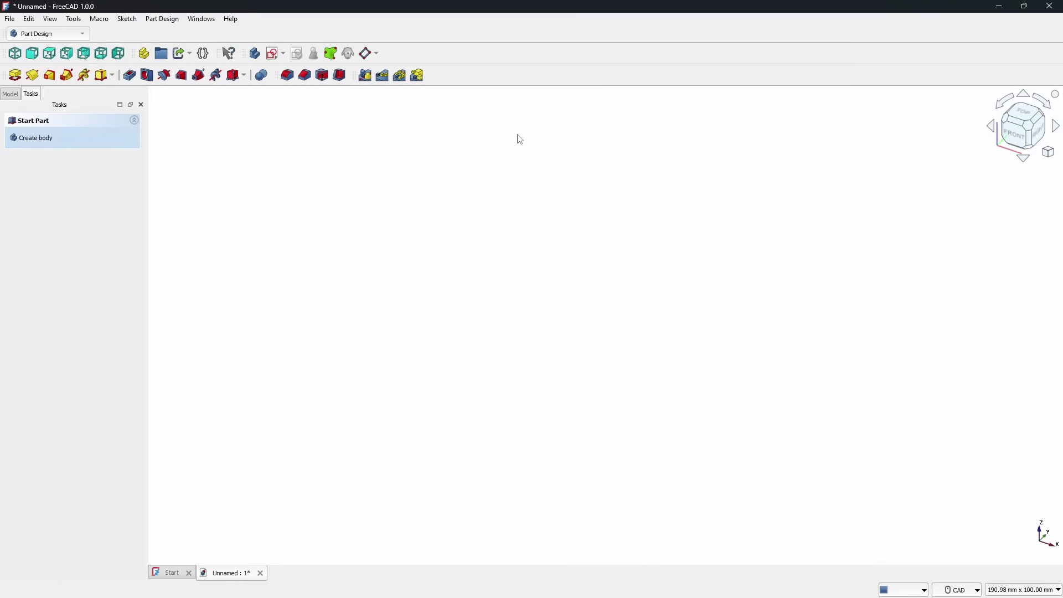
pyautogui.rightClick(511, 85)
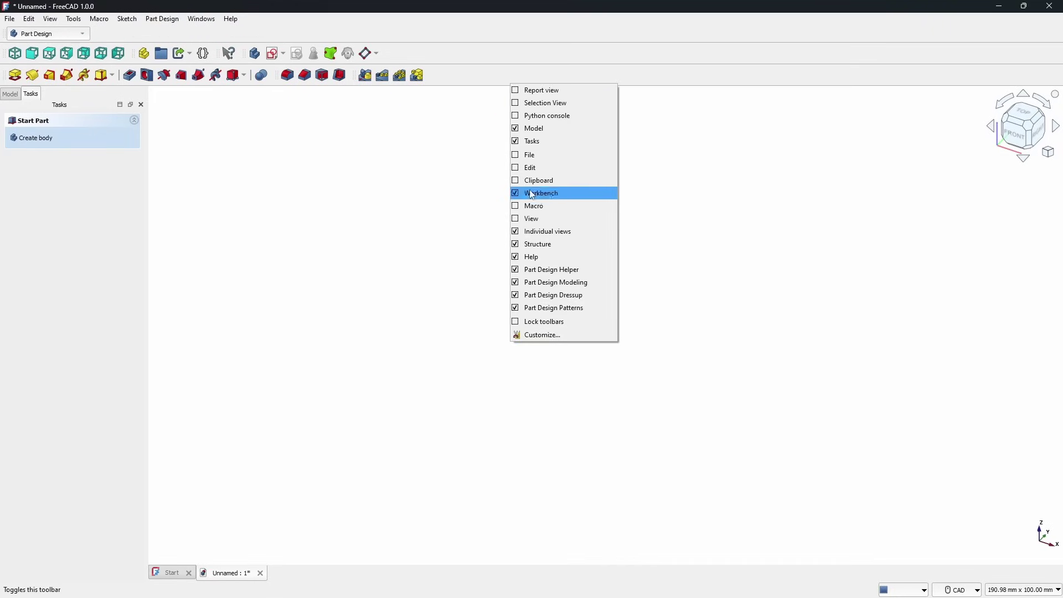
pyautogui.click(520, 231)
pyautogui.rightClick(505, 82)
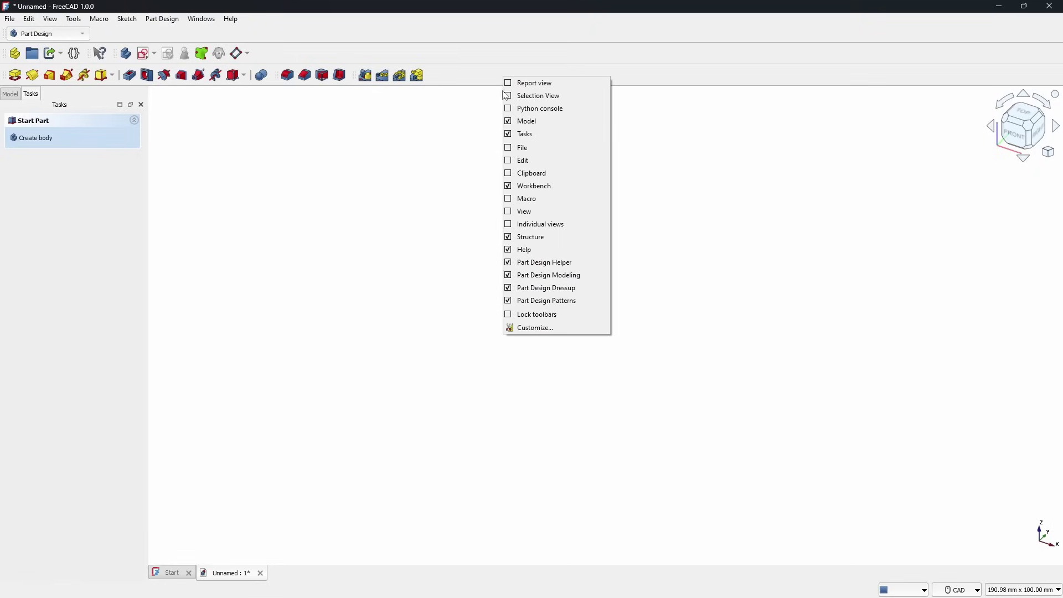
pyautogui.click(519, 251)
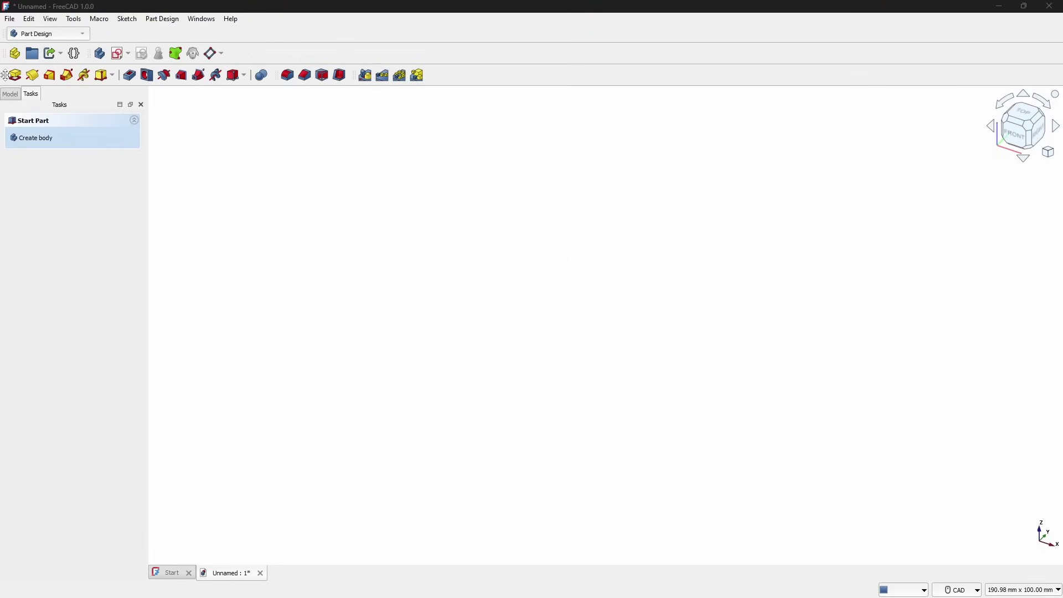
# - Move the Part Design feature and pattern toolbars up into the first toolbar row
pyautogui.moveTo(5, 75); pyautogui.dragTo(527, 55)
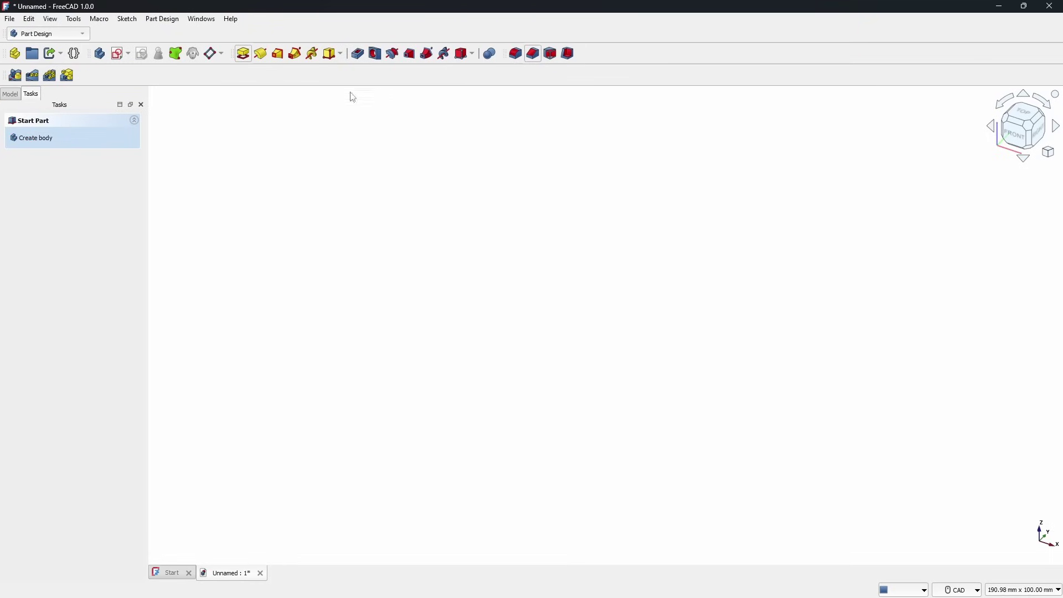
pyautogui.moveTo(5, 76); pyautogui.dragTo(581, 55)
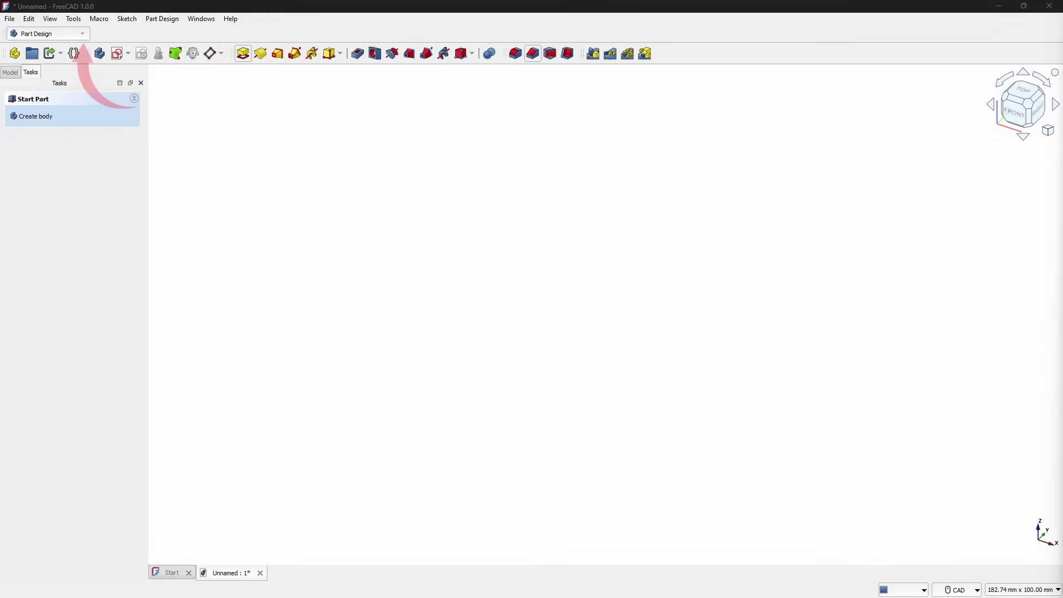
pyautogui.click(86, 35)
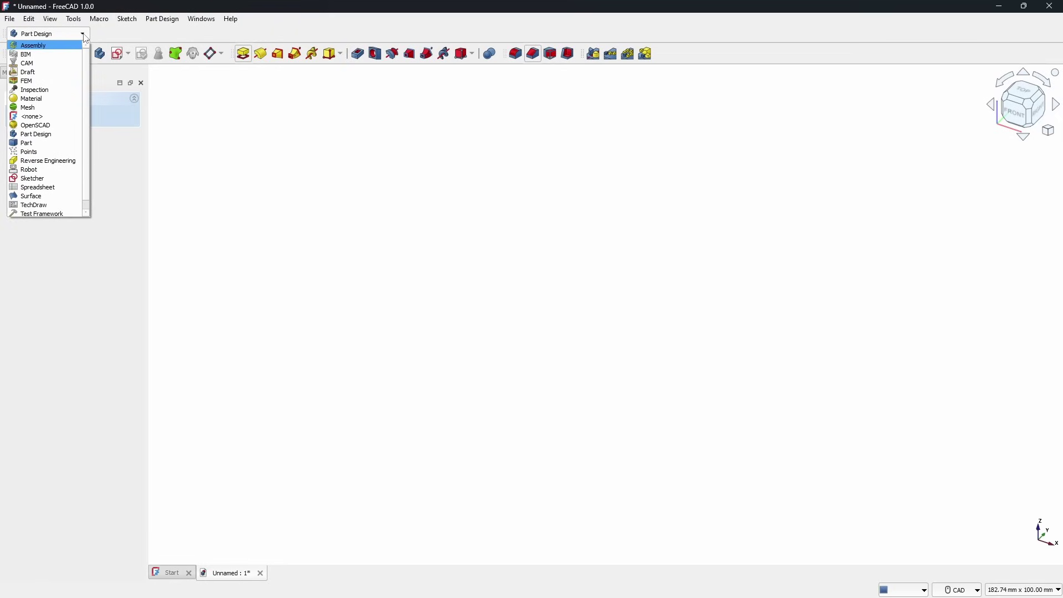
pyautogui.click(86, 38)
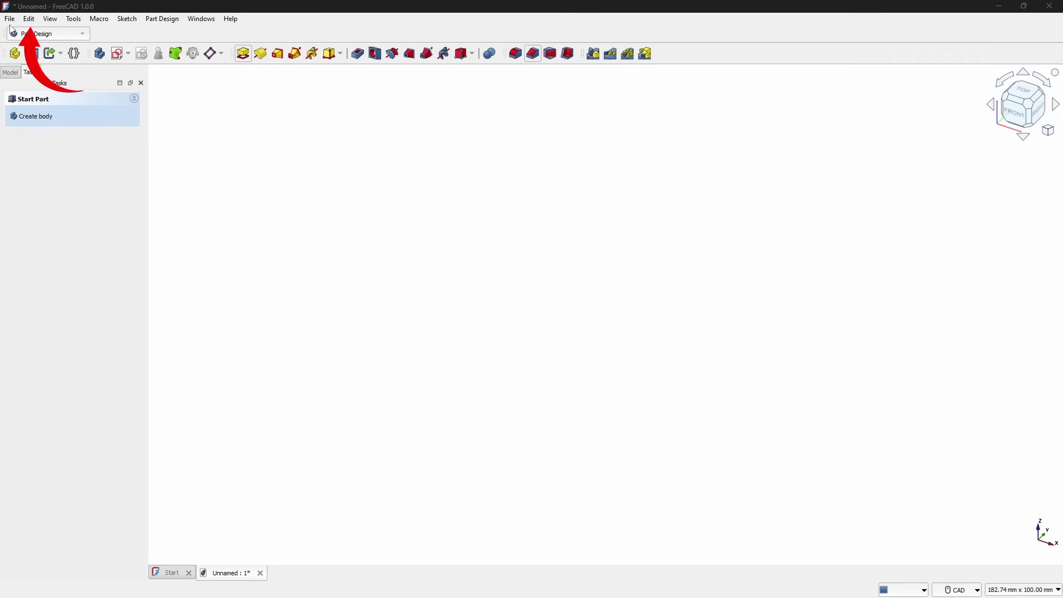
# - In Preferences > Workbenches, set the workbench selector type to TabBar
pyautogui.click(28, 19)
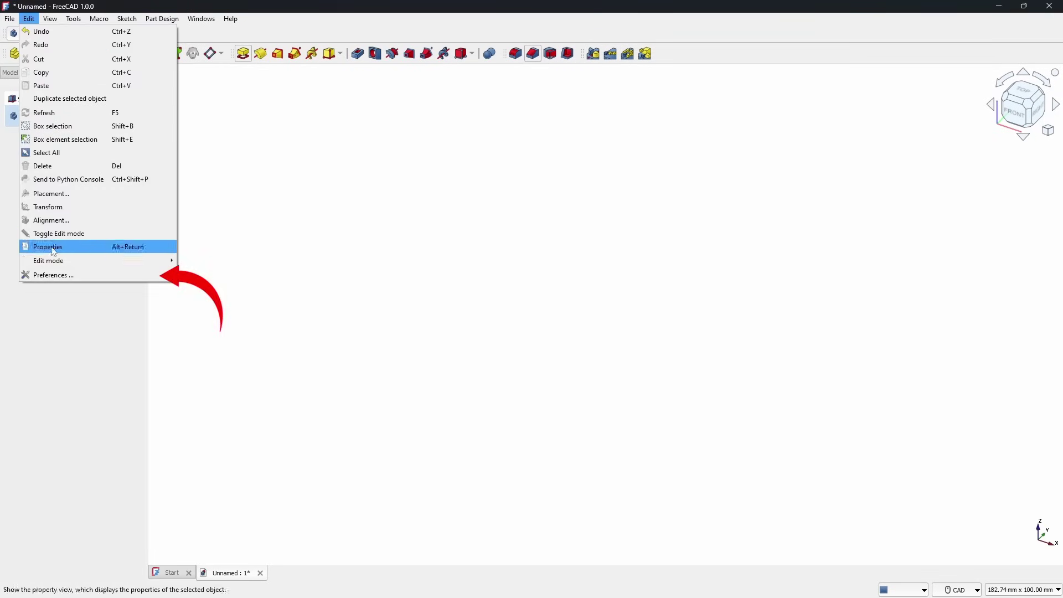
pyautogui.click(45, 276)
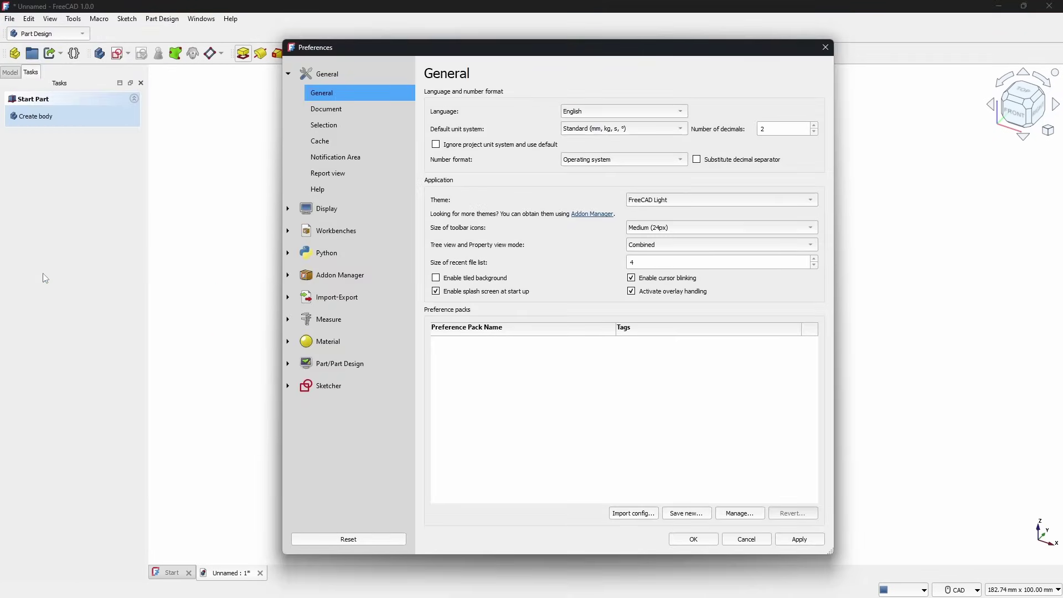
pyautogui.click(336, 231)
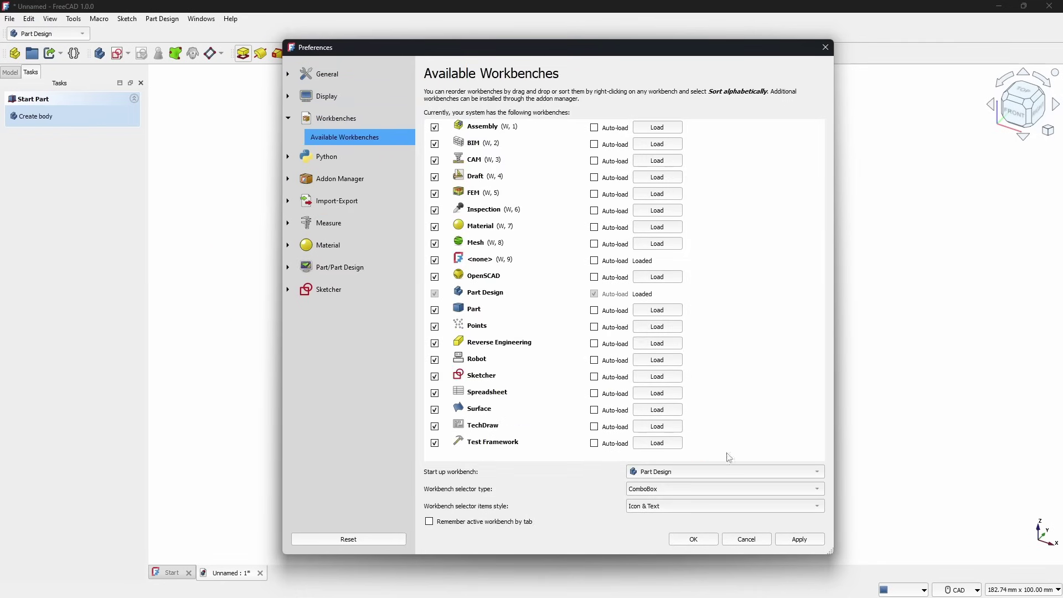
pyautogui.click(672, 491)
pyautogui.click(657, 507)
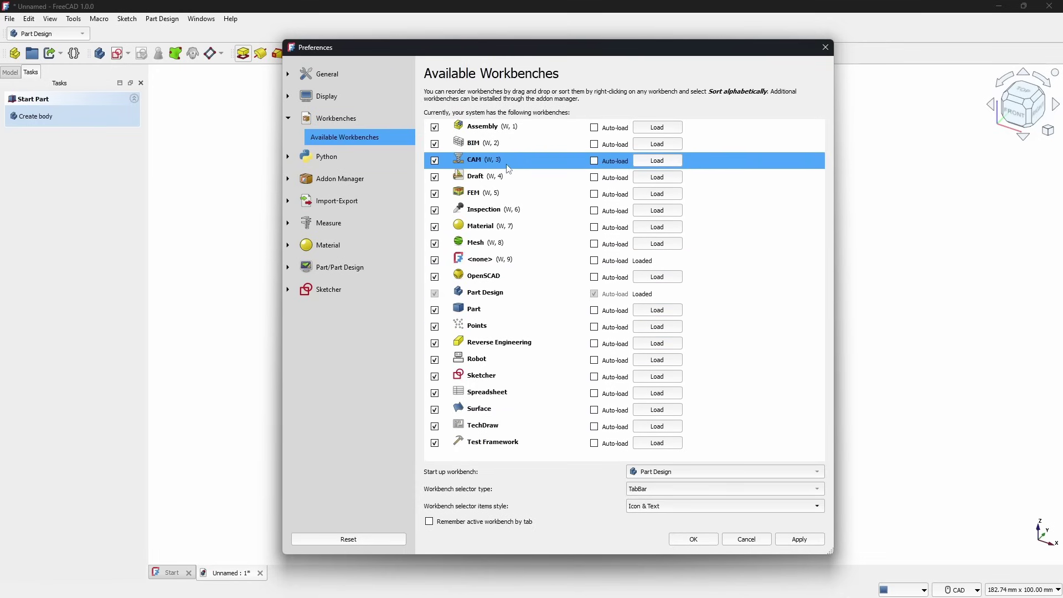
# - Disable Test Framework, Sketcher, Robot, Reverse Engineering, Points, OpenSCAD, <none>, Mesh, Material, Inspection and FEM workbenches
pyautogui.click(435, 443)
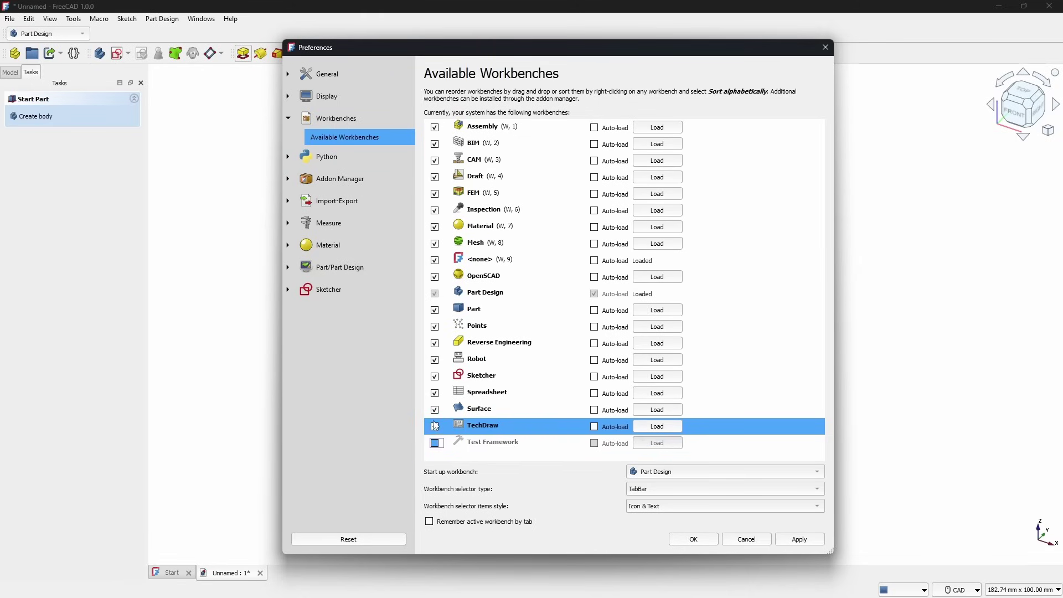
pyautogui.click(435, 377)
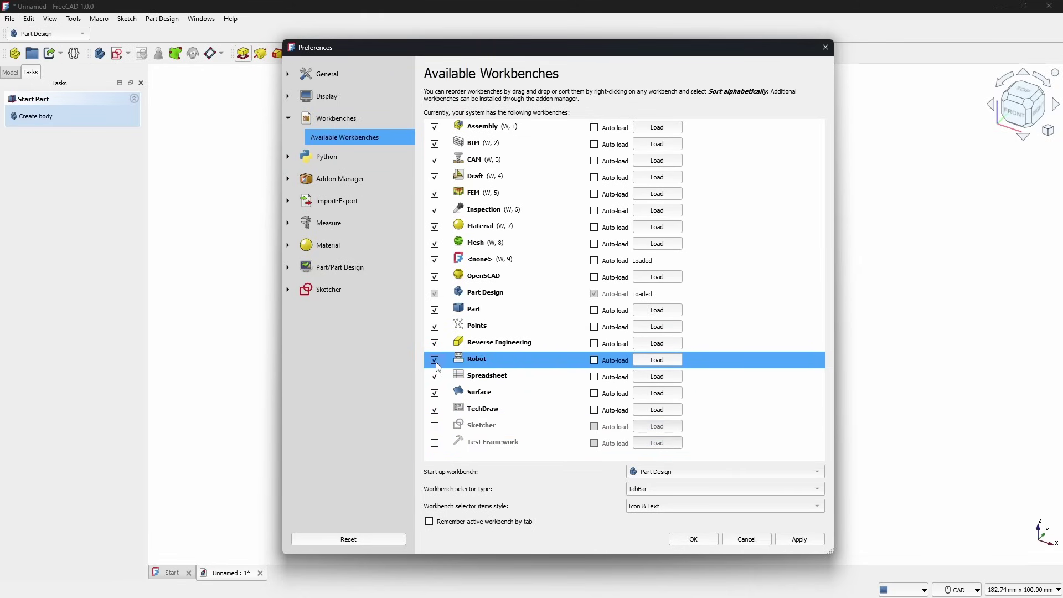
pyautogui.click(435, 360)
pyautogui.click(436, 343)
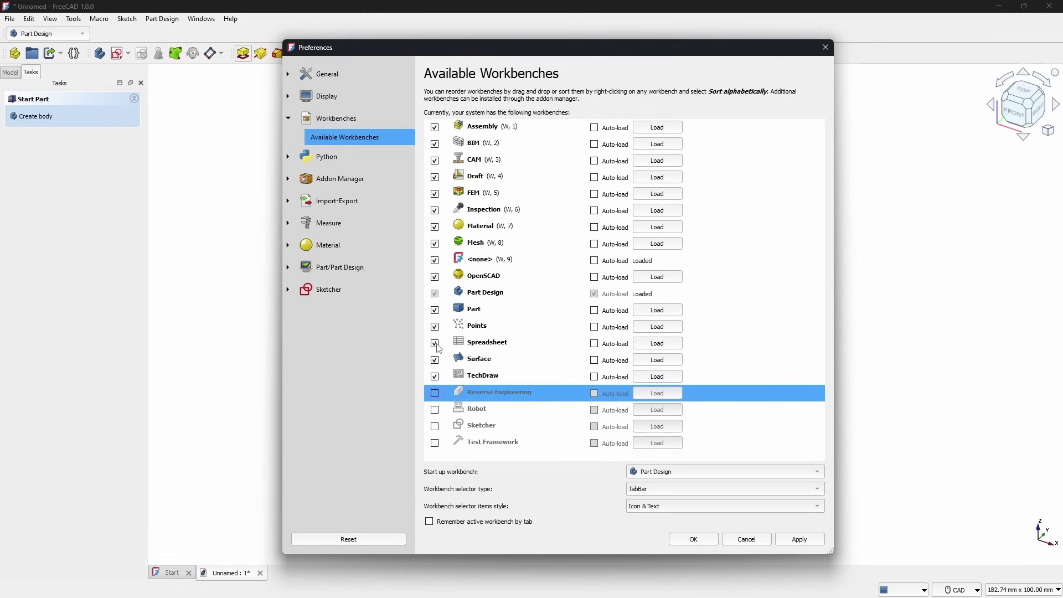
pyautogui.click(435, 327)
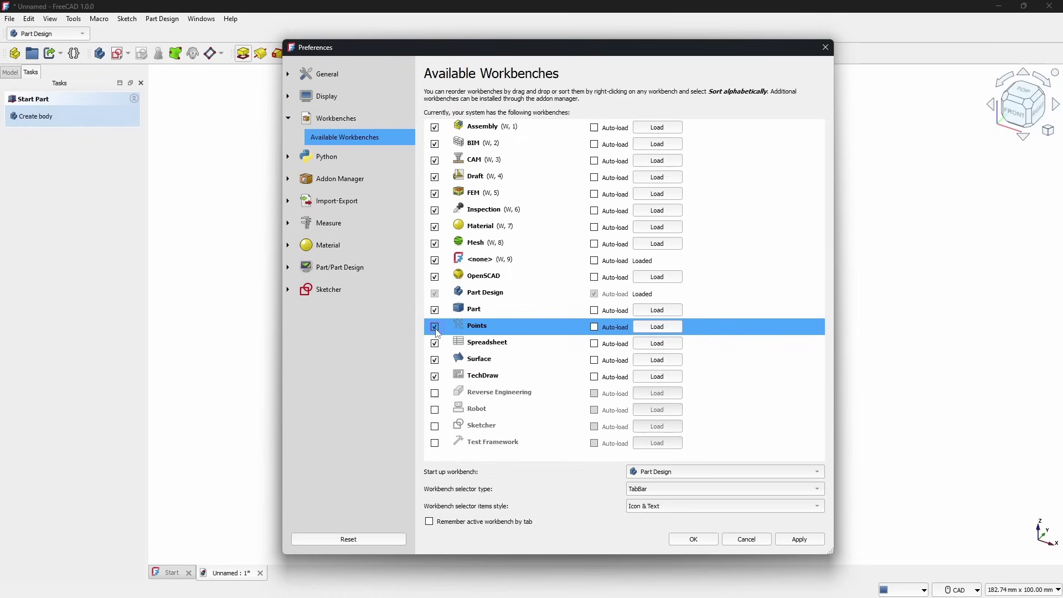
pyautogui.click(435, 277)
pyautogui.click(435, 260)
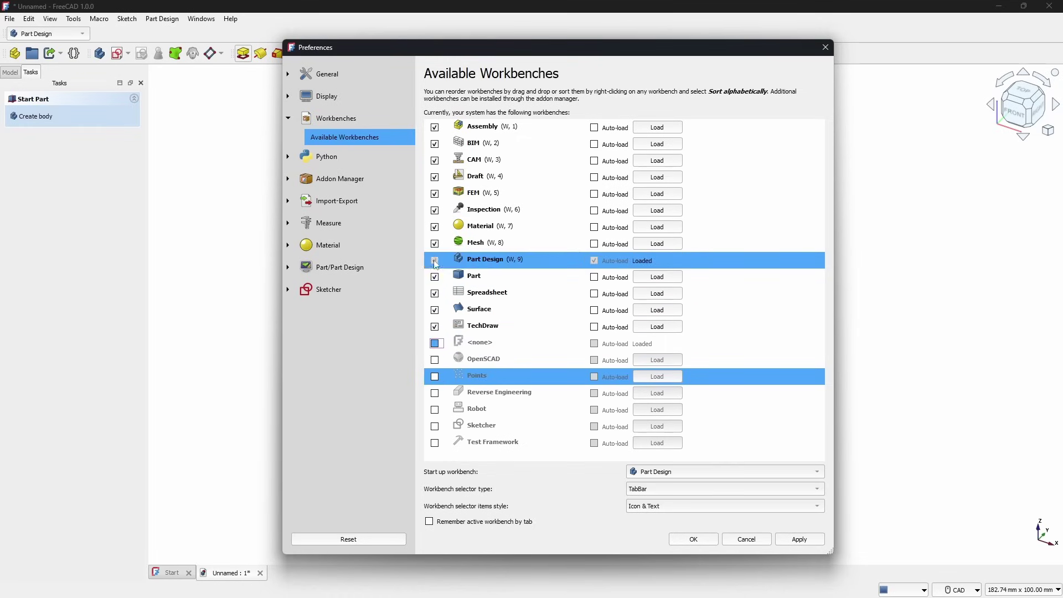
pyautogui.click(435, 244)
pyautogui.click(434, 227)
pyautogui.click(435, 210)
pyautogui.click(435, 194)
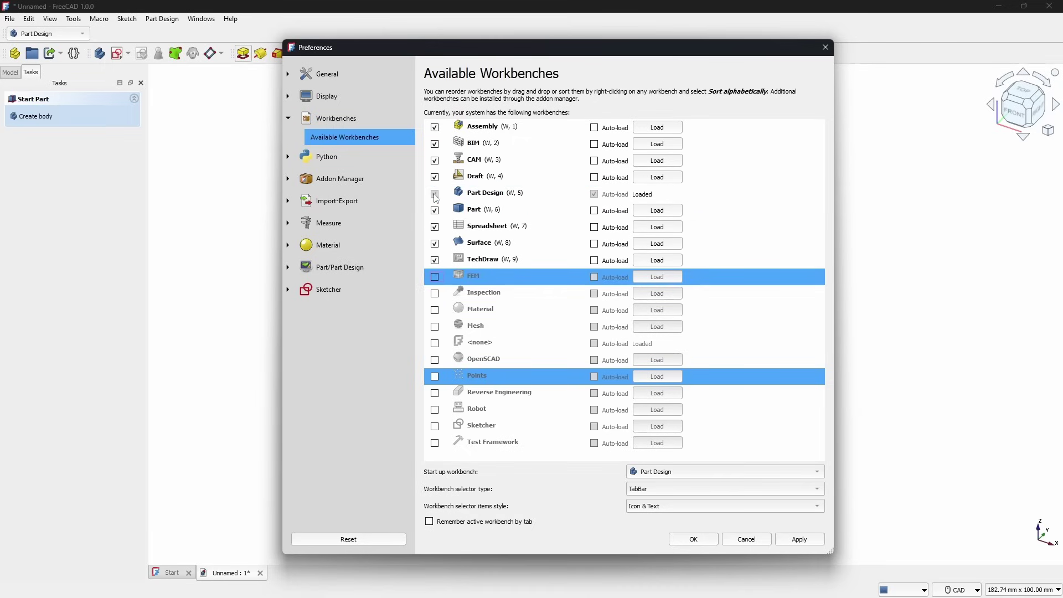
# - Disable CAM, auto-load Assembly, BIM, Draft, Part, Spreadsheet, Surface and TechDraw, then apply and close preferences
pyautogui.click(435, 161)
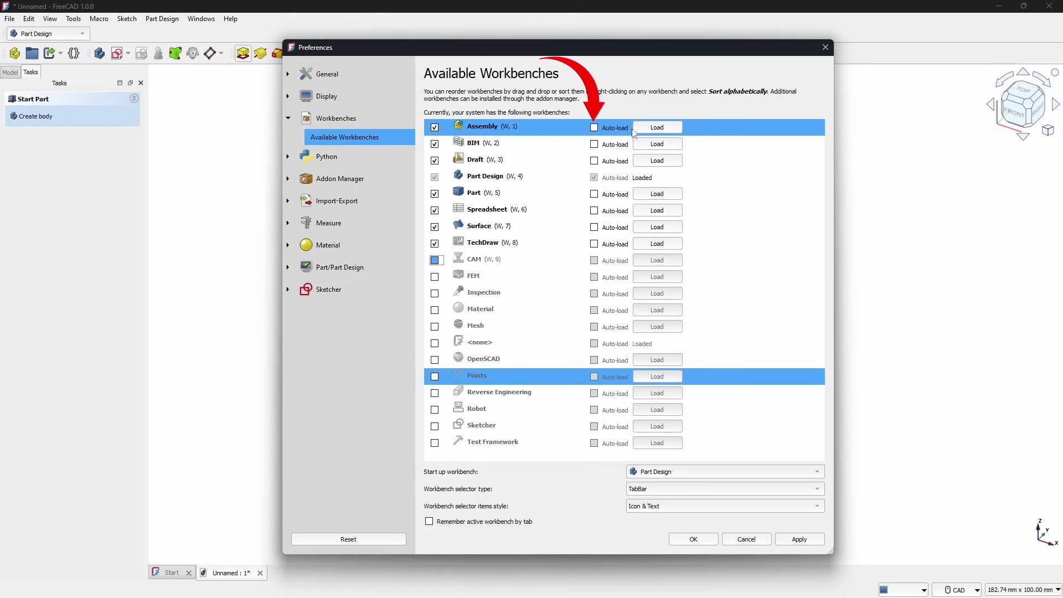
pyautogui.click(594, 128)
pyautogui.click(594, 144)
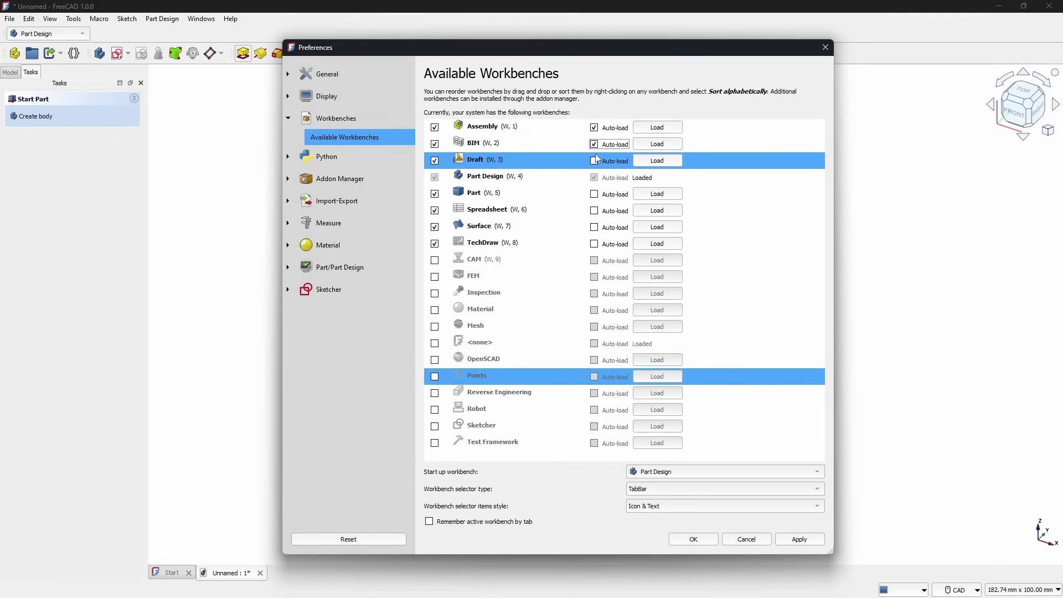
pyautogui.click(596, 161)
pyautogui.click(596, 194)
pyautogui.click(597, 211)
pyautogui.click(595, 227)
pyautogui.click(595, 244)
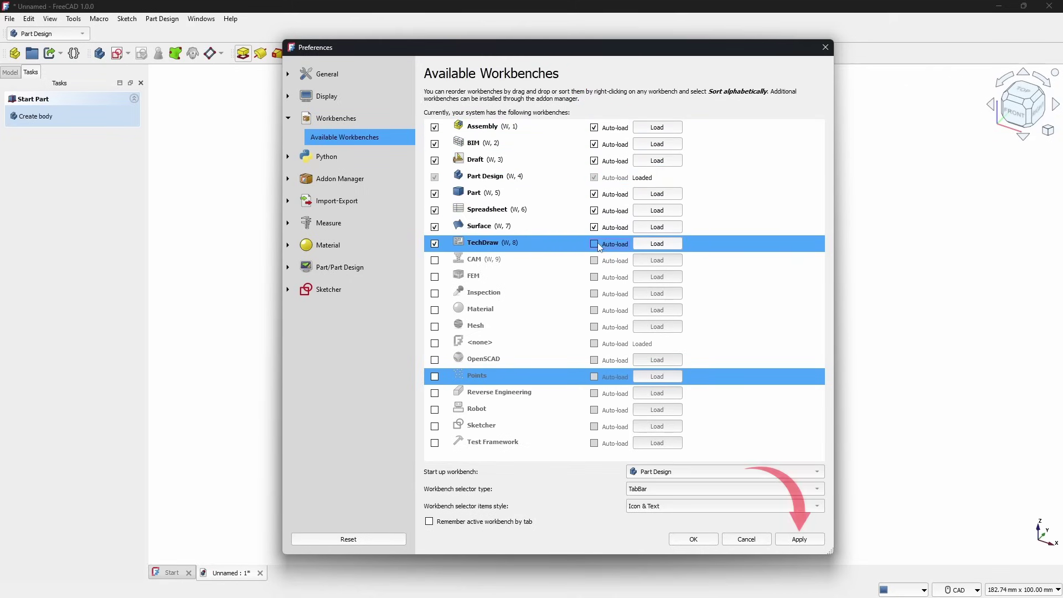
pyautogui.click(800, 540)
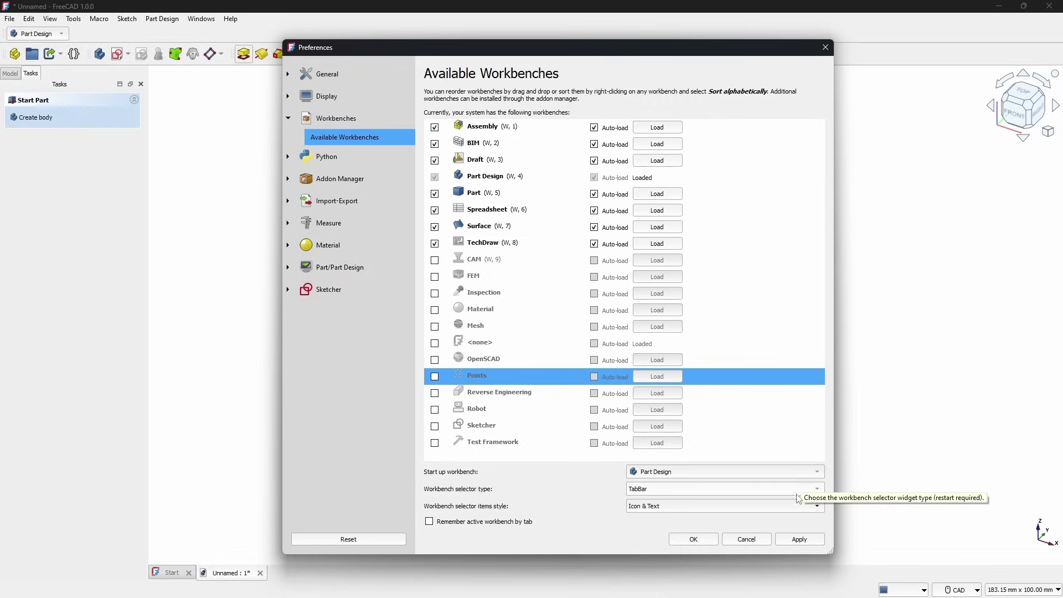
pyautogui.click(694, 540)
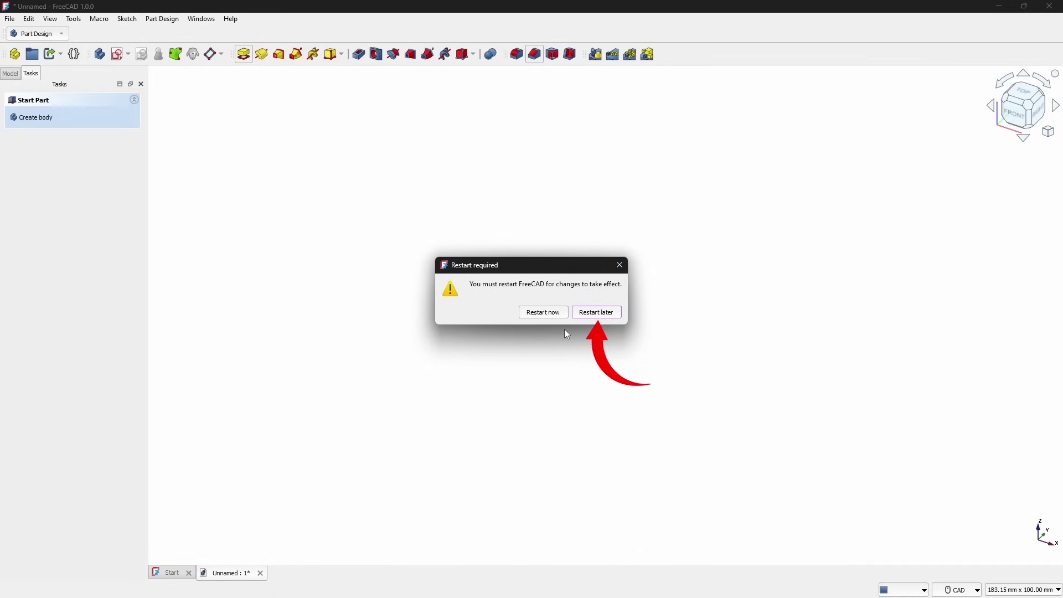
# - Postpone the restart notice, then close FreeCAD so it can be relaunched
pyautogui.click(605, 313)
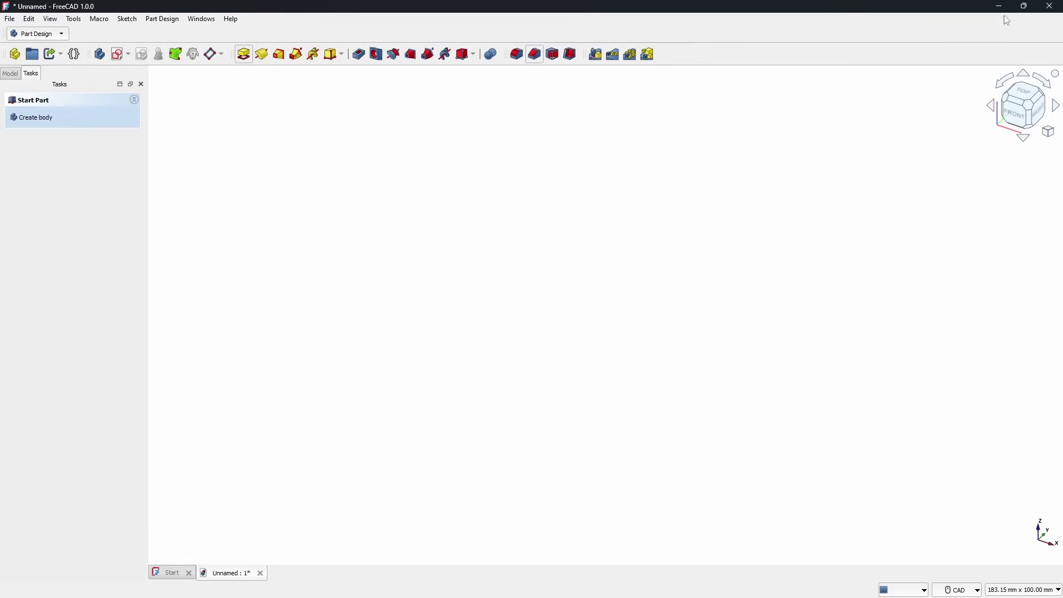
pyautogui.click(1046, 10)
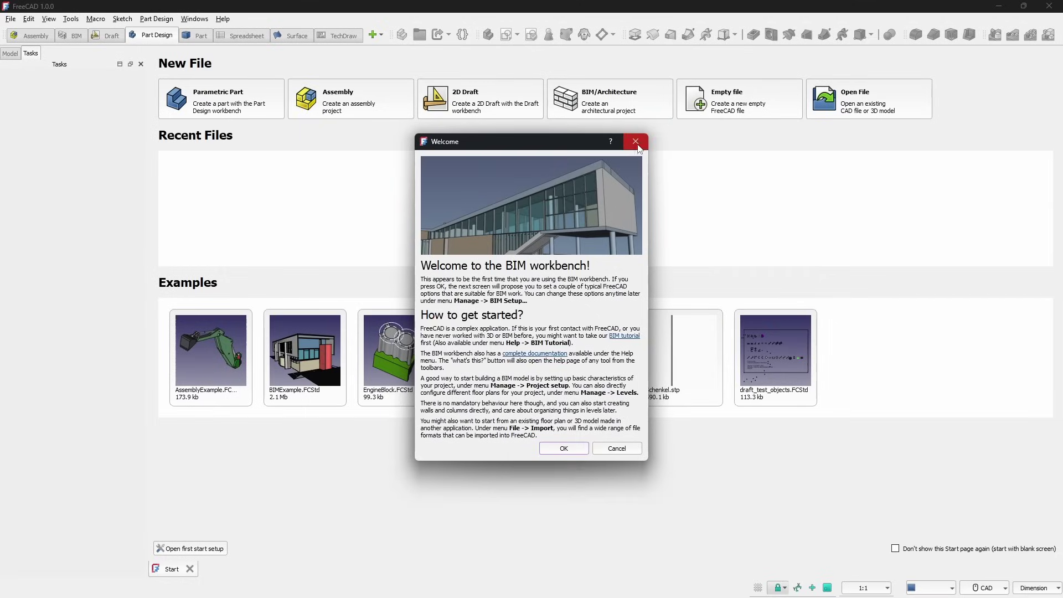
# - Close the BIM Welcome dialog and create a new Parametric Part document
pyautogui.click(638, 145)
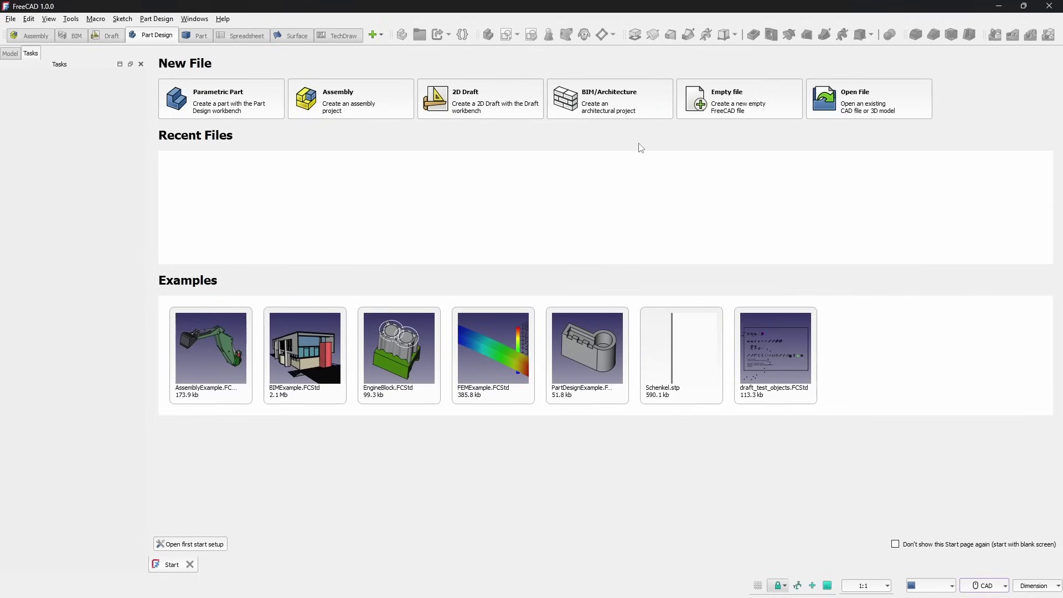
pyautogui.click(240, 112)
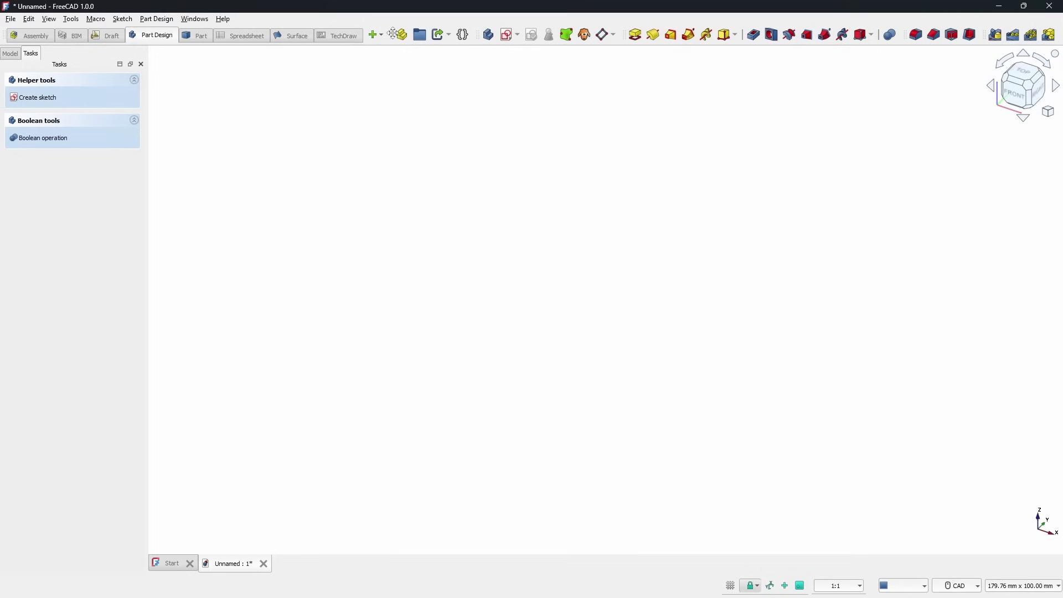
# - Move the helper, additive/subtractive, boolean, dressup and pattern toolbars to a second row and lock toolbars
pyautogui.moveTo(395, 35); pyautogui.dragTo(12, 55)
pyautogui.moveTo(480, 35); pyautogui.dragTo(98, 55)
pyautogui.moveTo(627, 34); pyautogui.dragTo(239, 56)
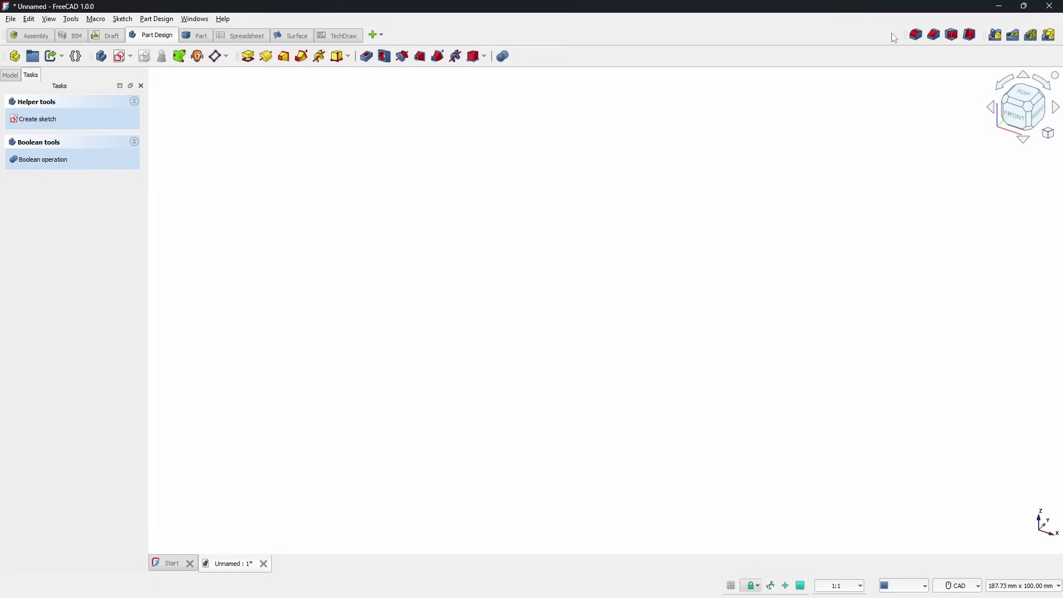
pyautogui.moveTo(898, 38); pyautogui.dragTo(518, 55)
pyautogui.moveTo(989, 35); pyautogui.dragTo(601, 55)
pyautogui.rightClick(726, 61)
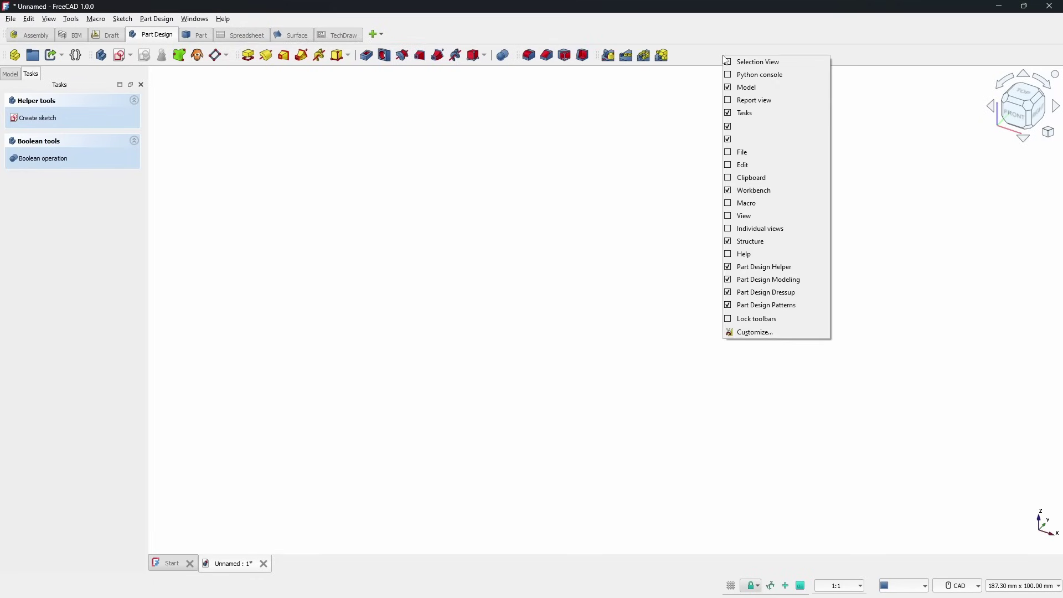
pyautogui.click(742, 319)
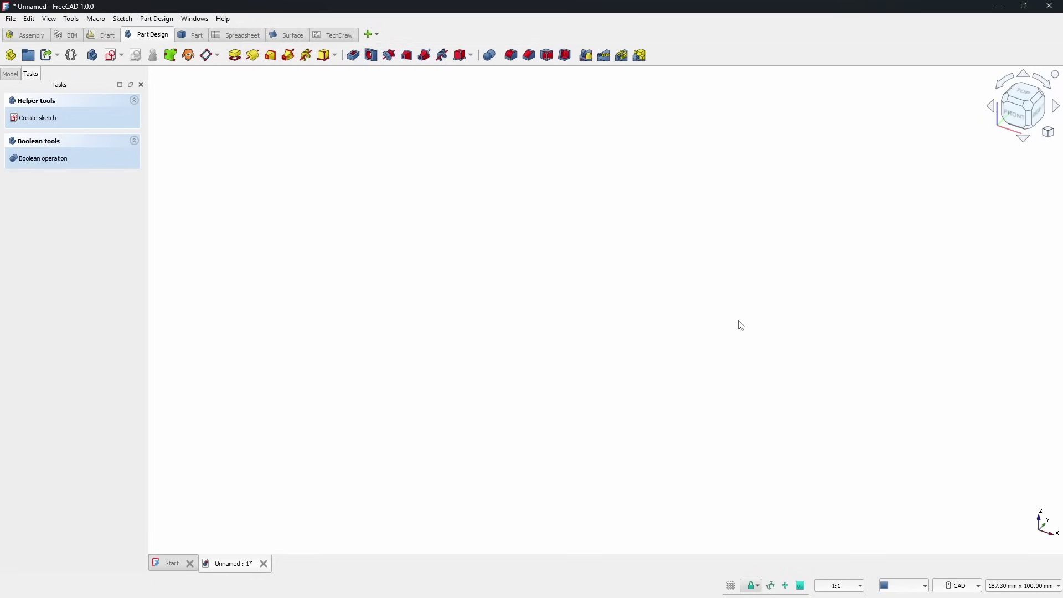
# - Cycle through Part, Spreadsheet, Surface, Draft, BIM, Assembly and TechDraw workbench tabs, ending in Part Design
pyautogui.click(198, 36)
pyautogui.click(230, 36)
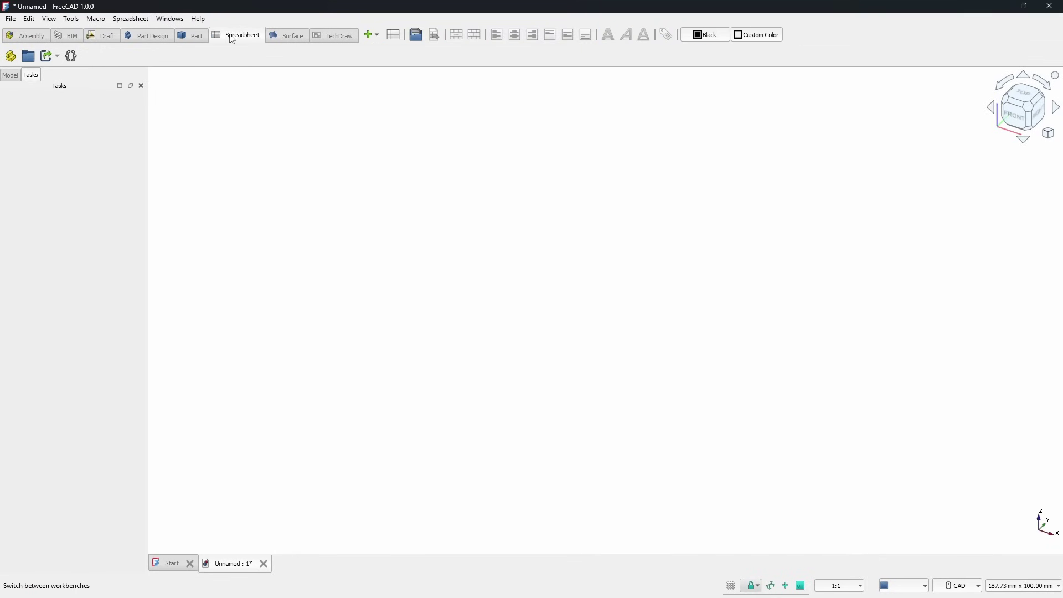
pyautogui.click(286, 37)
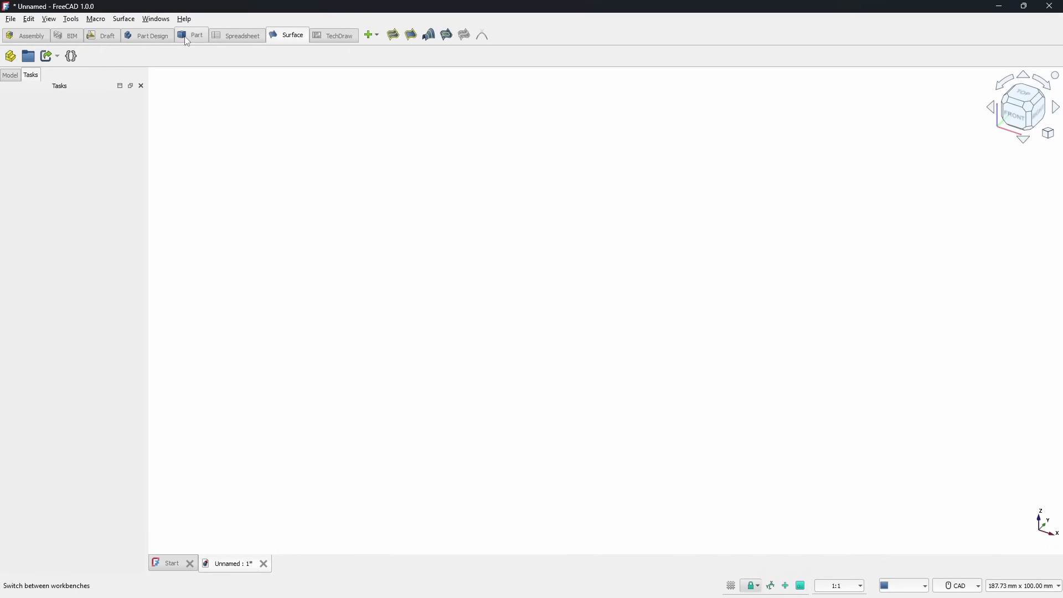
pyautogui.click(187, 38)
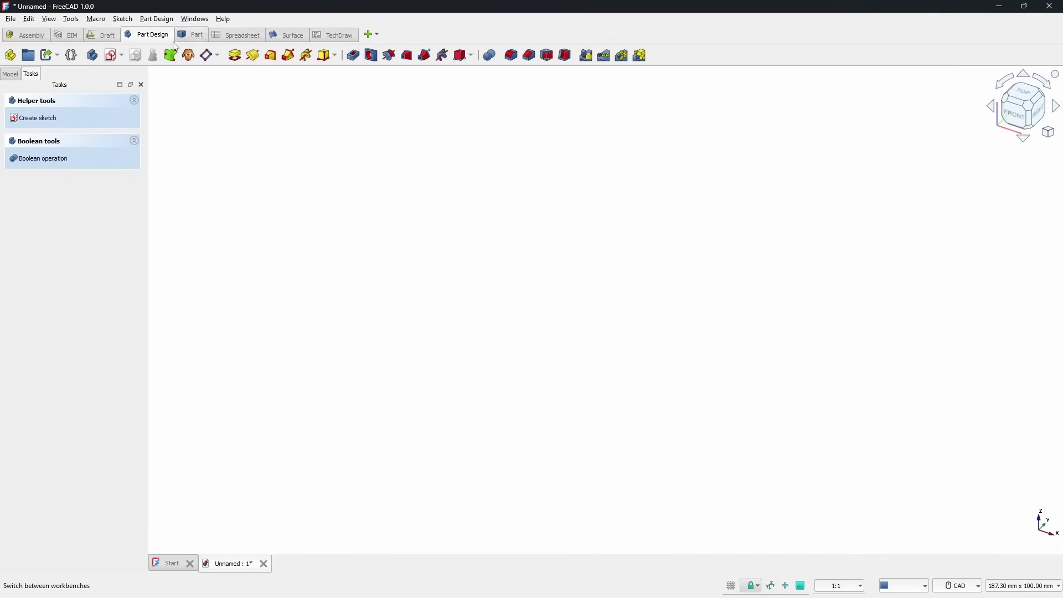
pyautogui.click(107, 35)
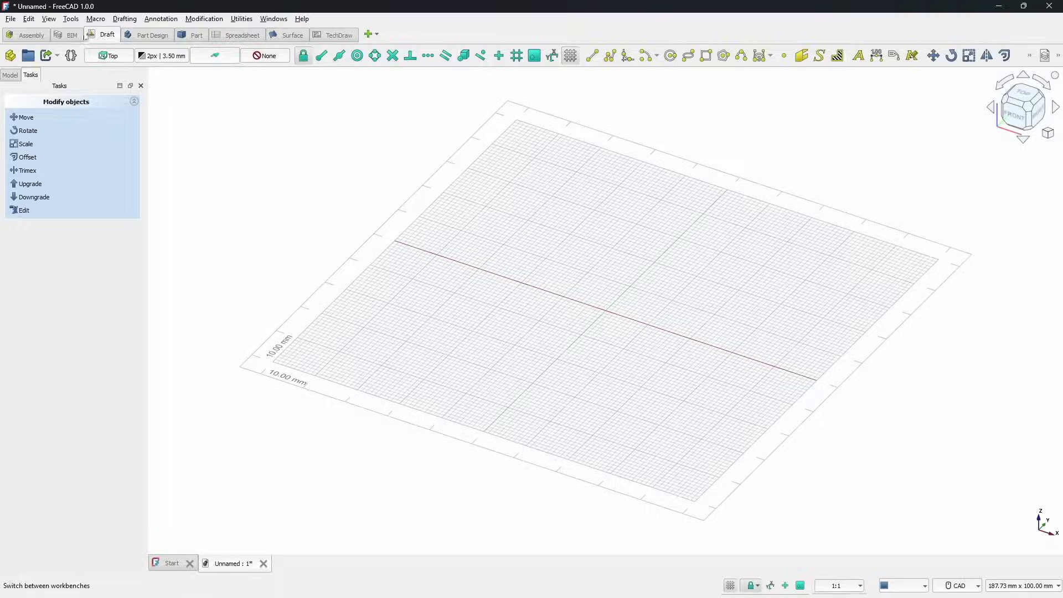
pyautogui.click(69, 35)
pyautogui.click(22, 37)
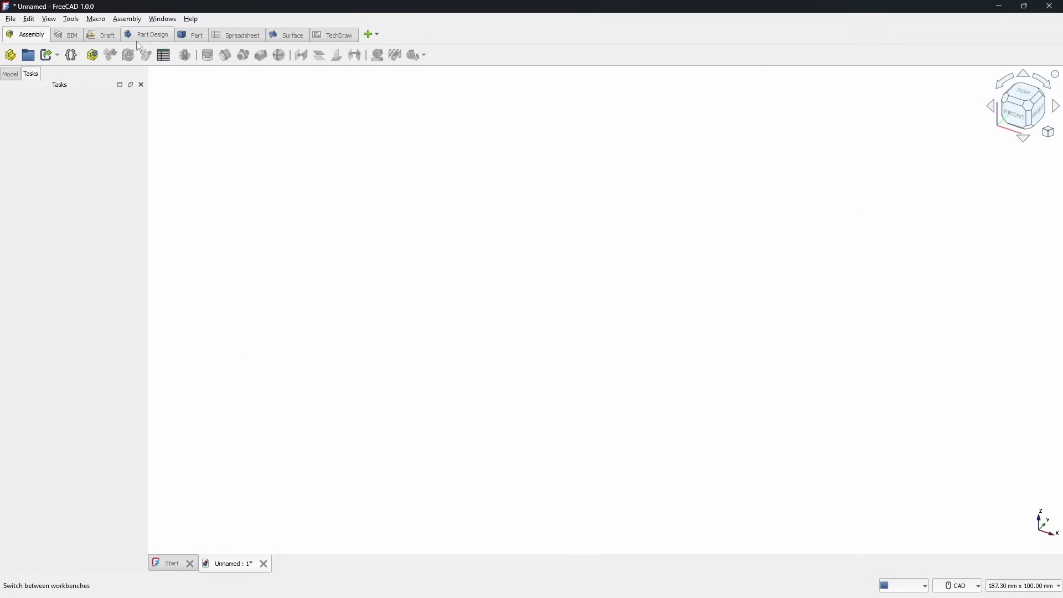
pyautogui.click(146, 38)
pyautogui.click(192, 38)
pyautogui.click(235, 35)
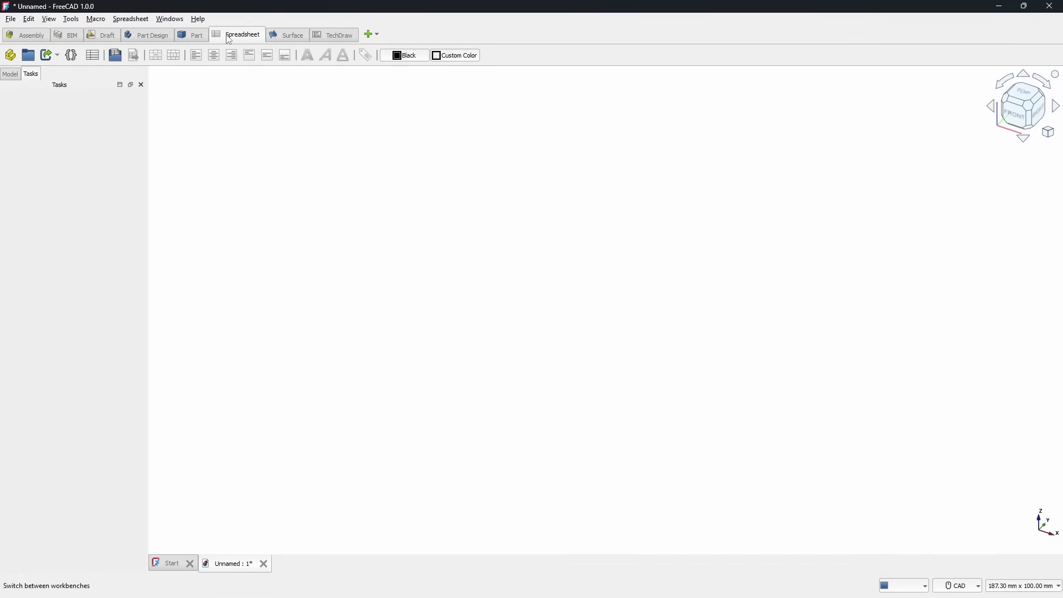
pyautogui.click(283, 36)
pyautogui.click(335, 37)
pyautogui.click(192, 37)
pyautogui.click(149, 37)
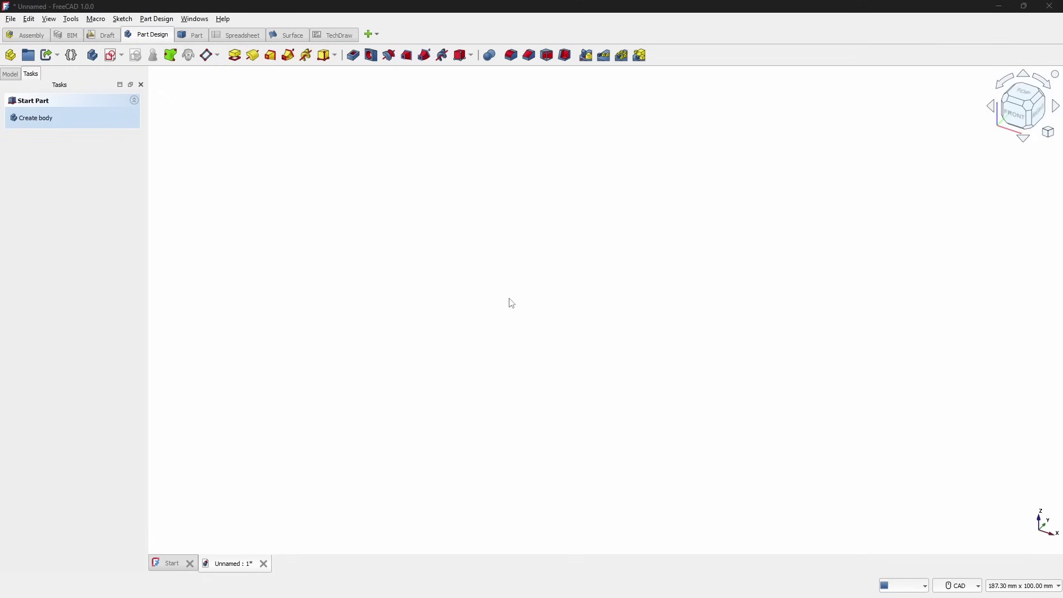
# - Toggle between the Model and Tasks tabs, then undock the Tasks panel to the right side
pyautogui.click(36, 118)
pyautogui.click(10, 73)
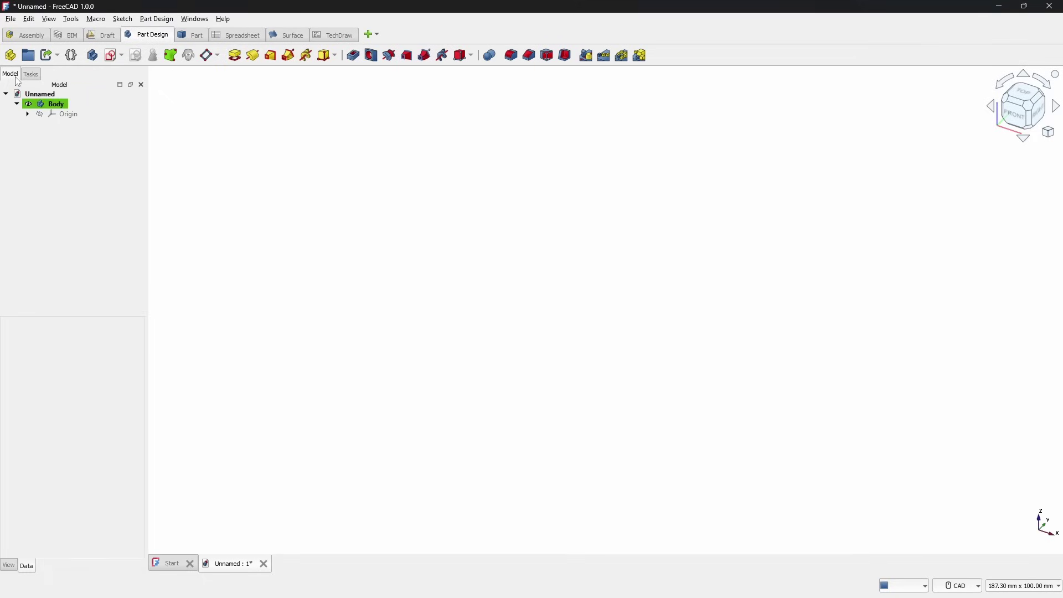
pyautogui.click(35, 75)
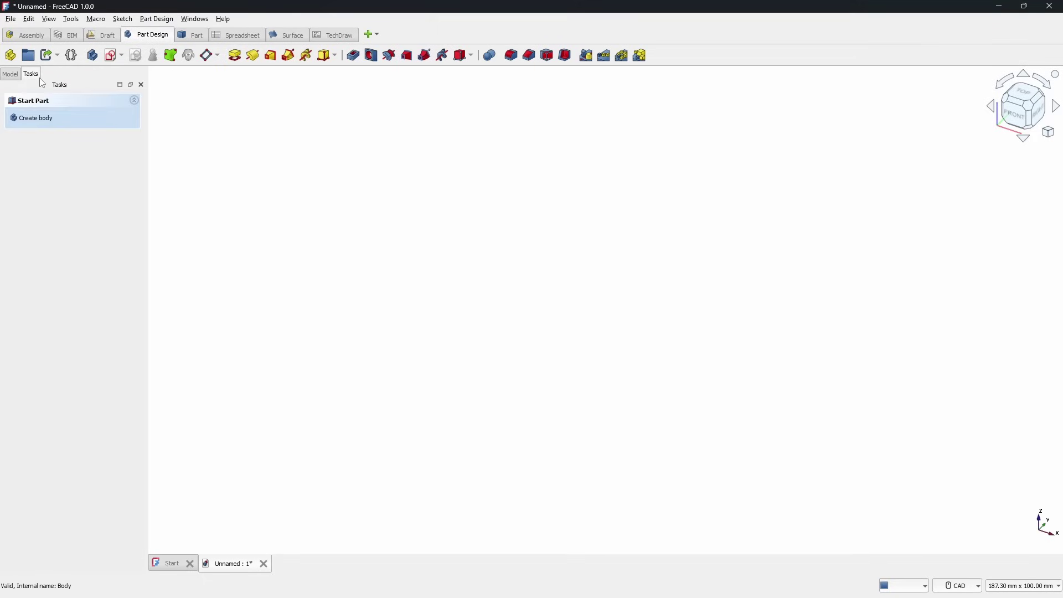
pyautogui.click(10, 74)
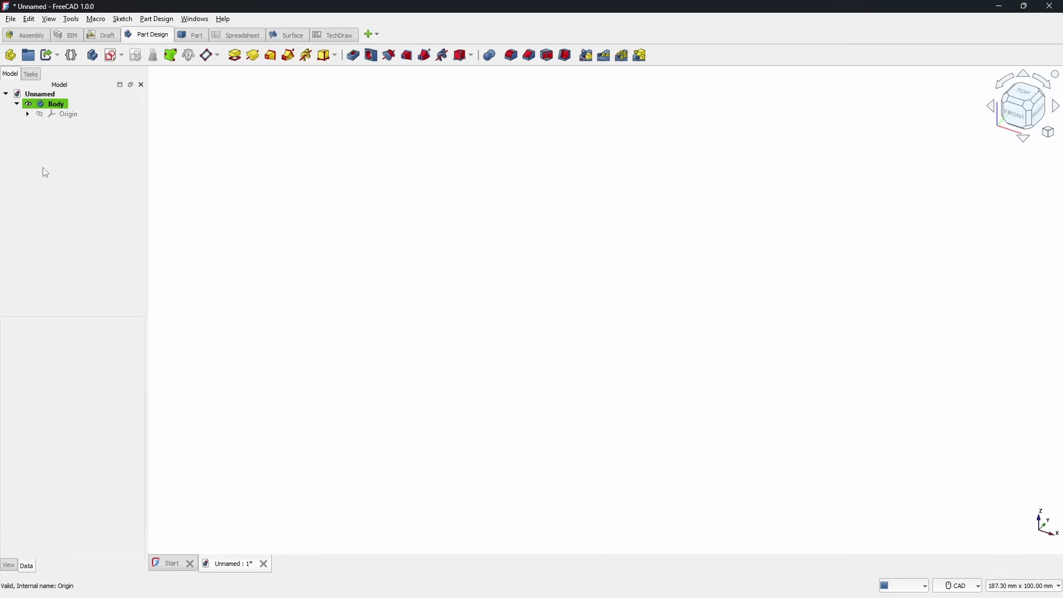
pyautogui.click(35, 75)
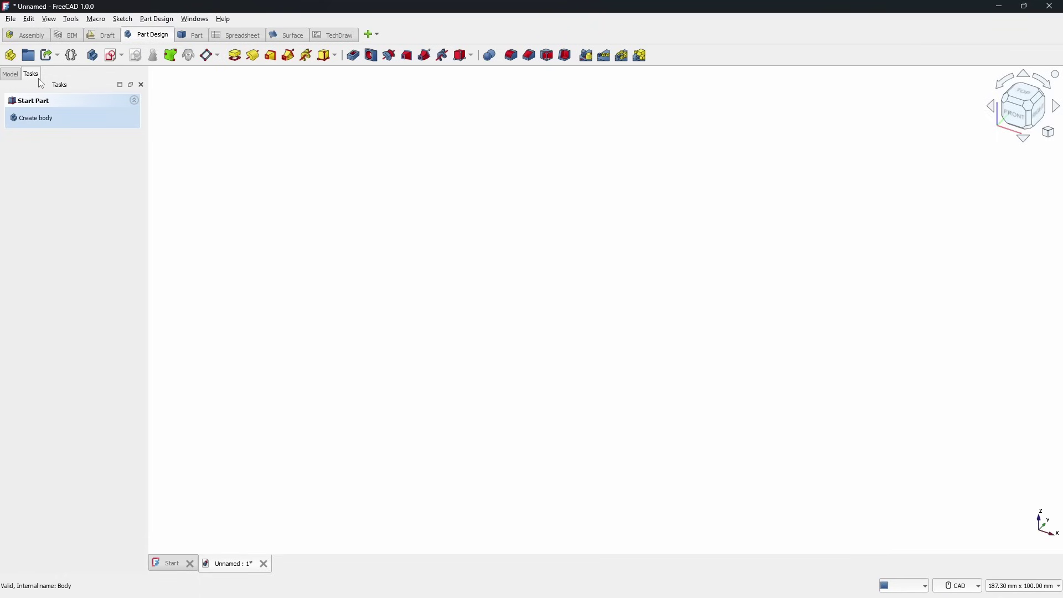
pyautogui.moveTo(32, 78); pyautogui.dragTo(1028, 119)
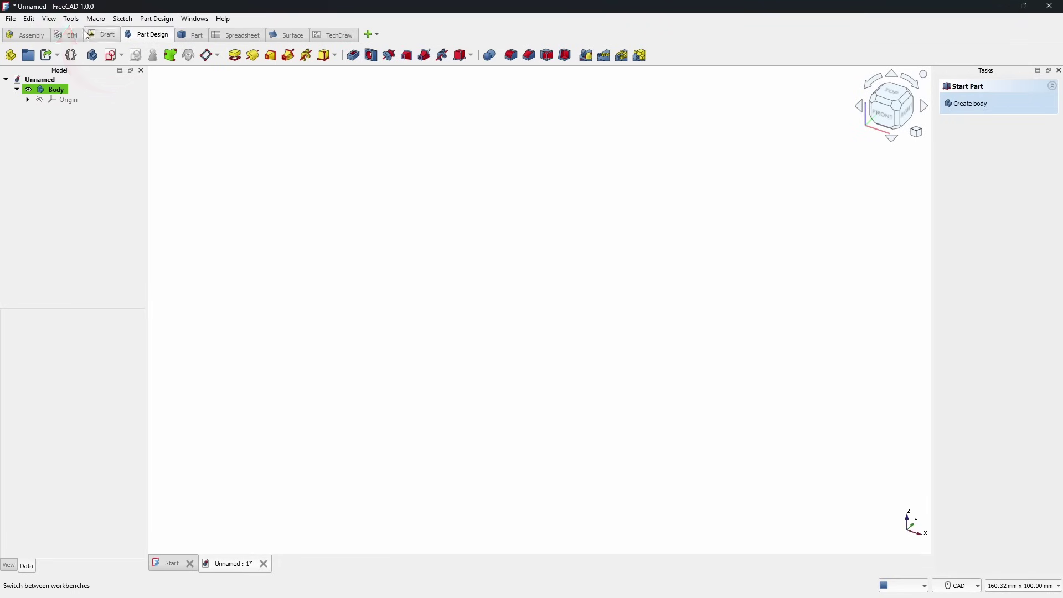
# - Open the Addon Manager and filter the list to Preference Pack add-ons
pyautogui.click(71, 19)
pyautogui.click(109, 186)
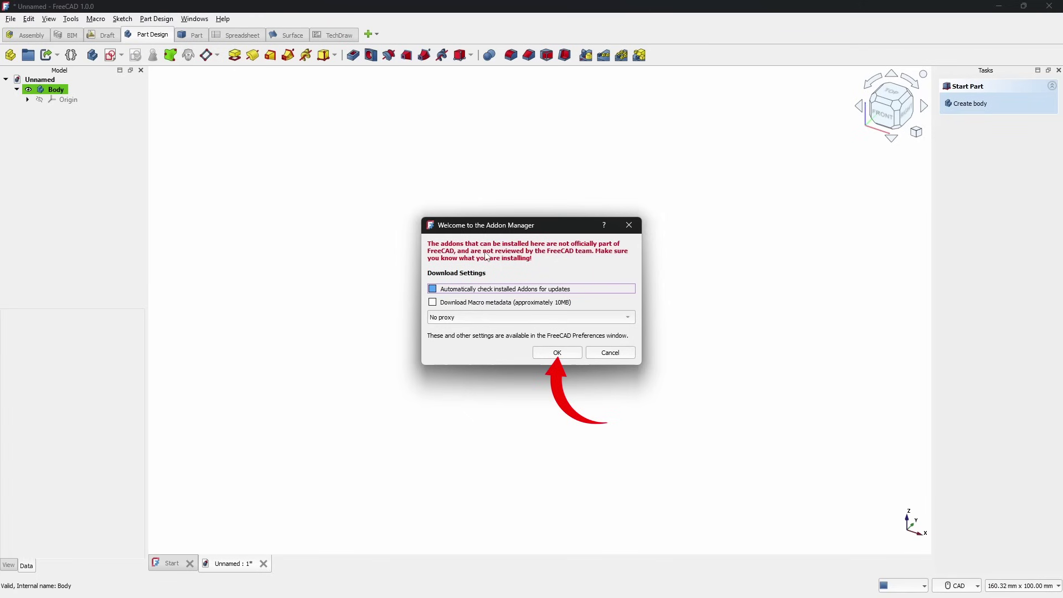
pyautogui.click(566, 355)
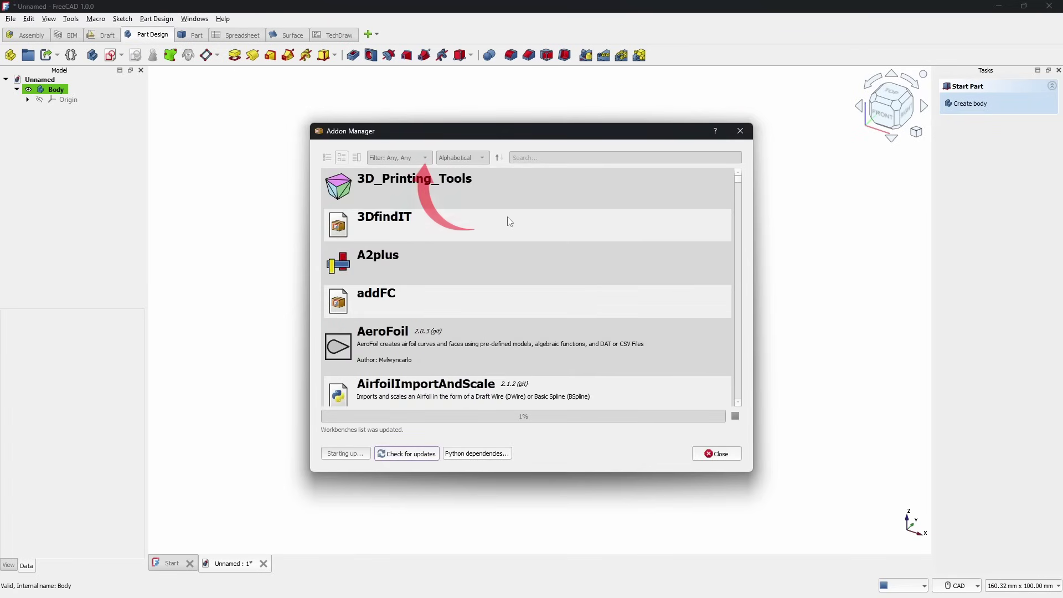
pyautogui.click(424, 157)
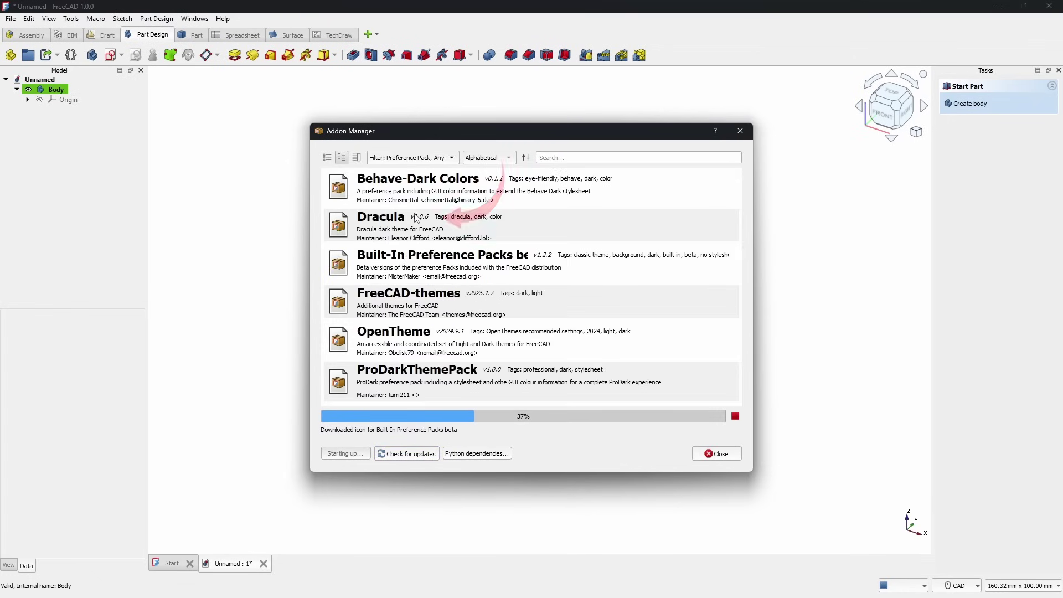
pyautogui.click(417, 217)
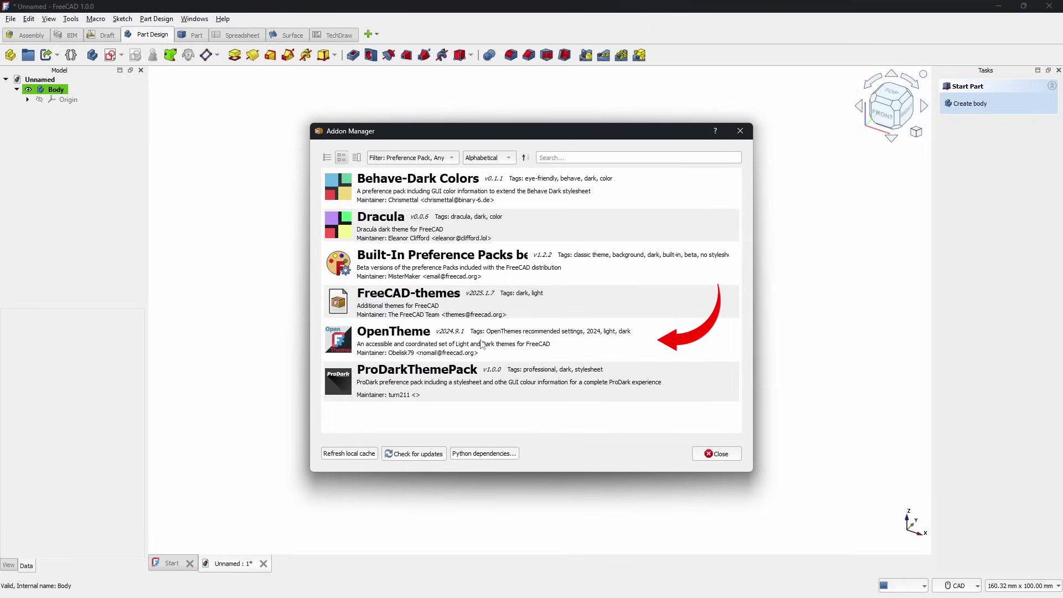
# - Install the OpenTheme addon from its details page, then close the Addon Manager
pyautogui.click(482, 344)
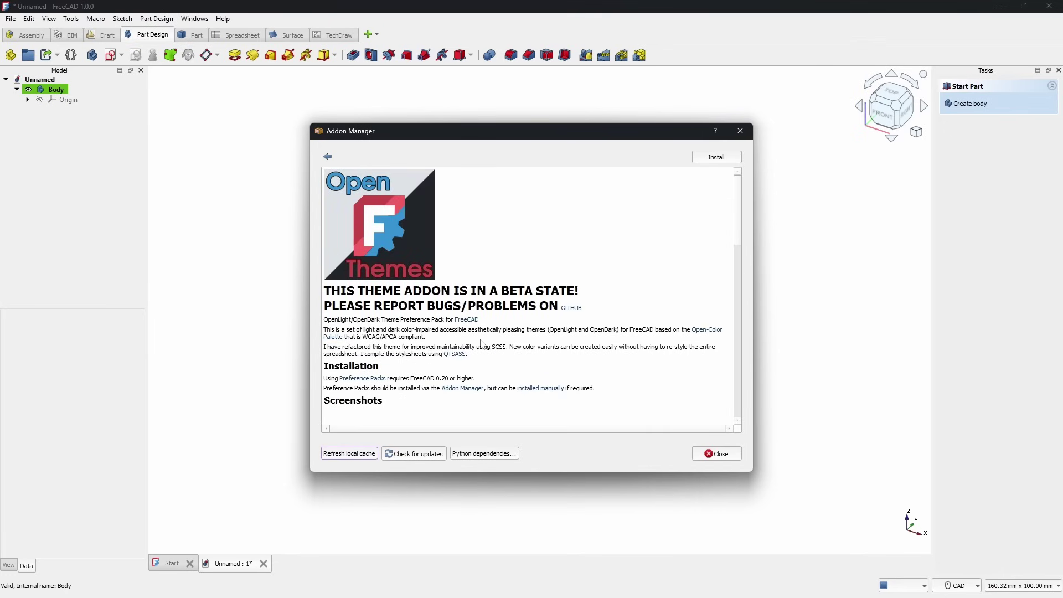
pyautogui.scroll(-5, 491, 291)
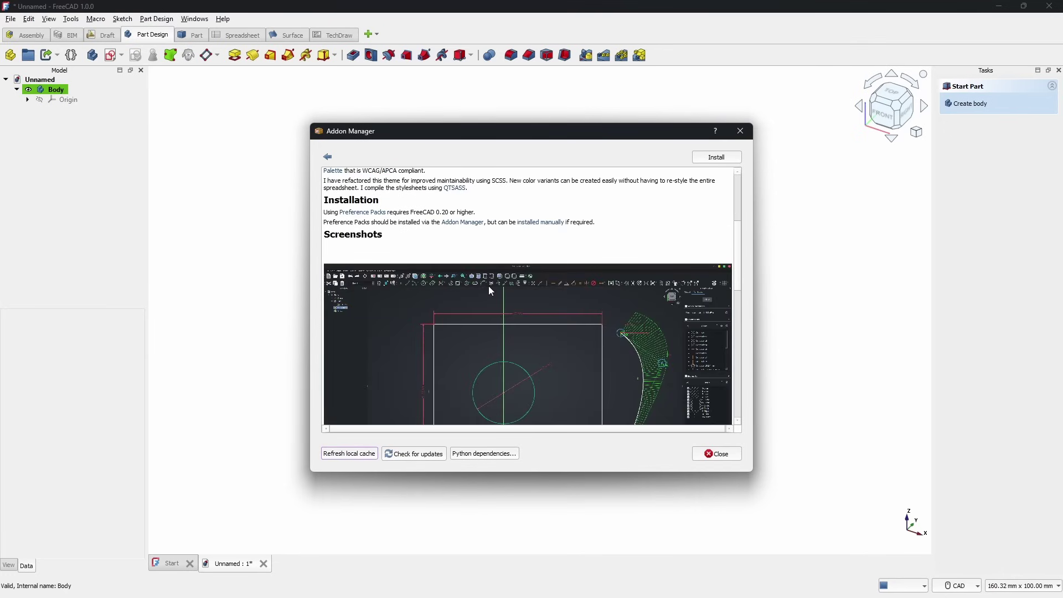
pyautogui.scroll(-10, 489, 286)
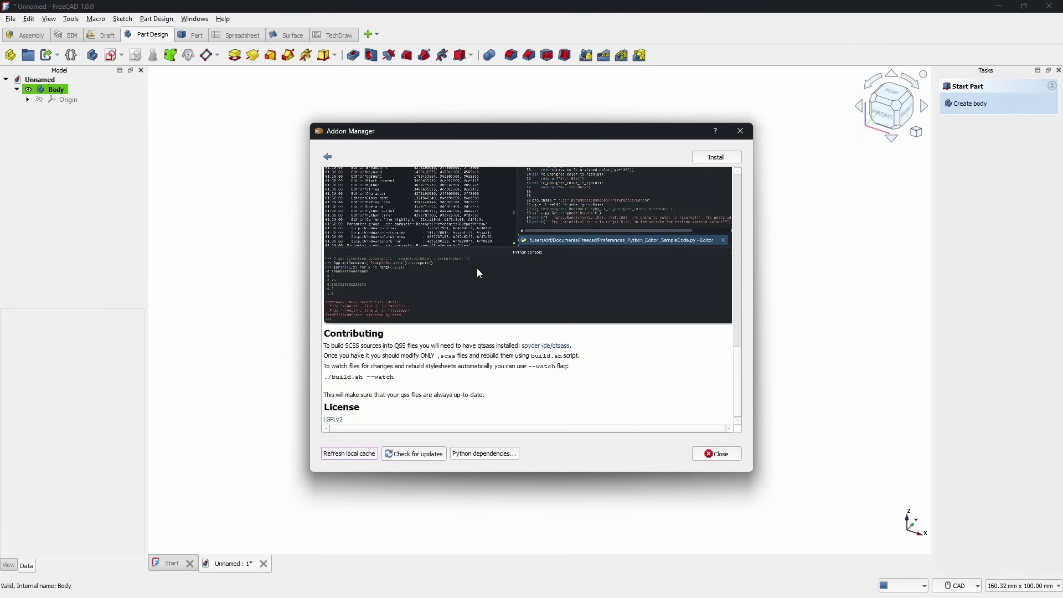
pyautogui.scroll(5, 504, 364)
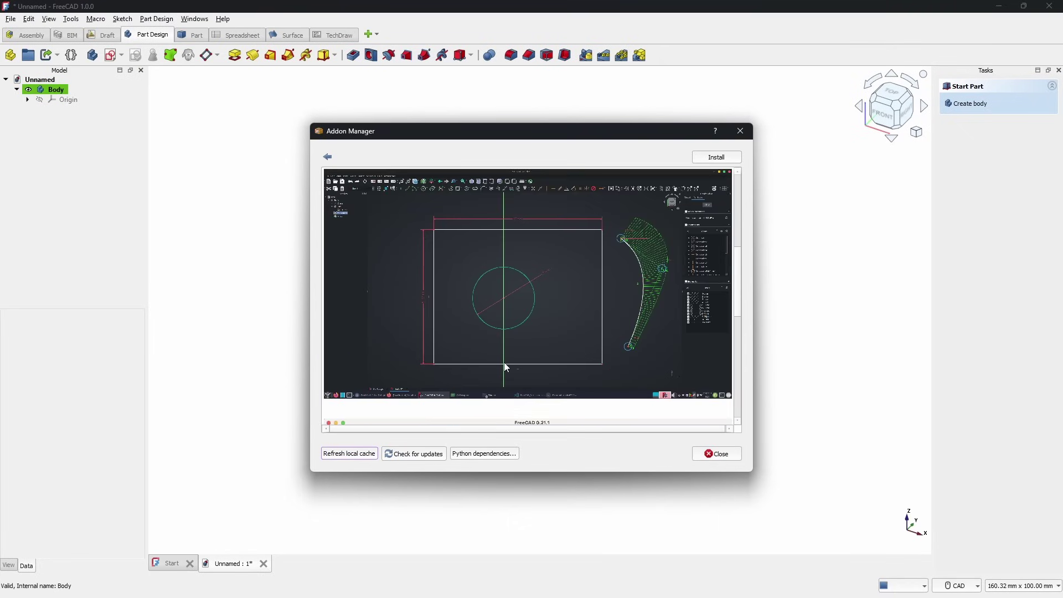
pyautogui.scroll(7, 505, 367)
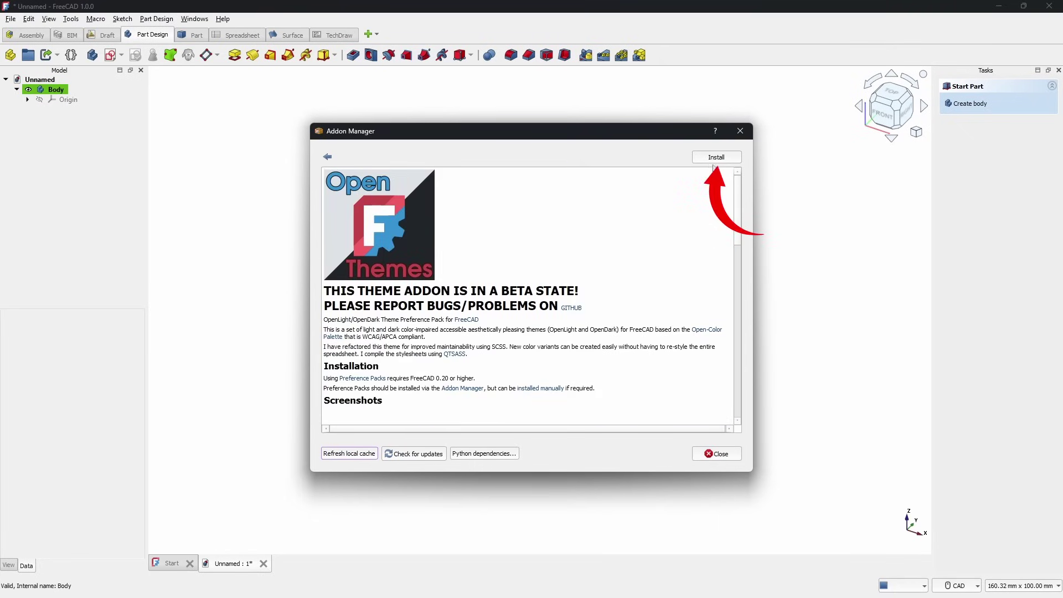
pyautogui.click(716, 158)
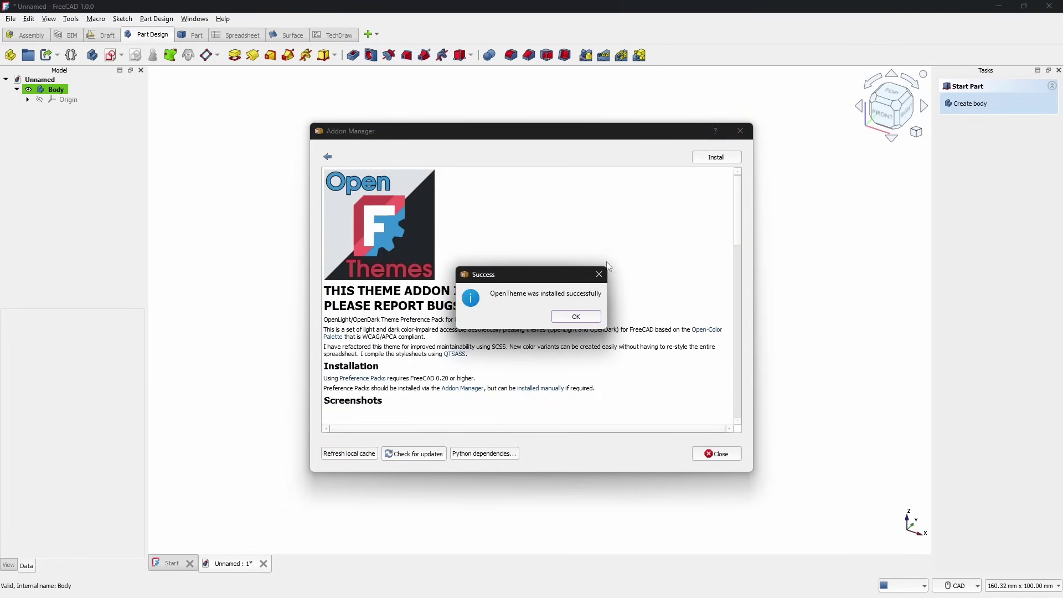
pyautogui.click(581, 316)
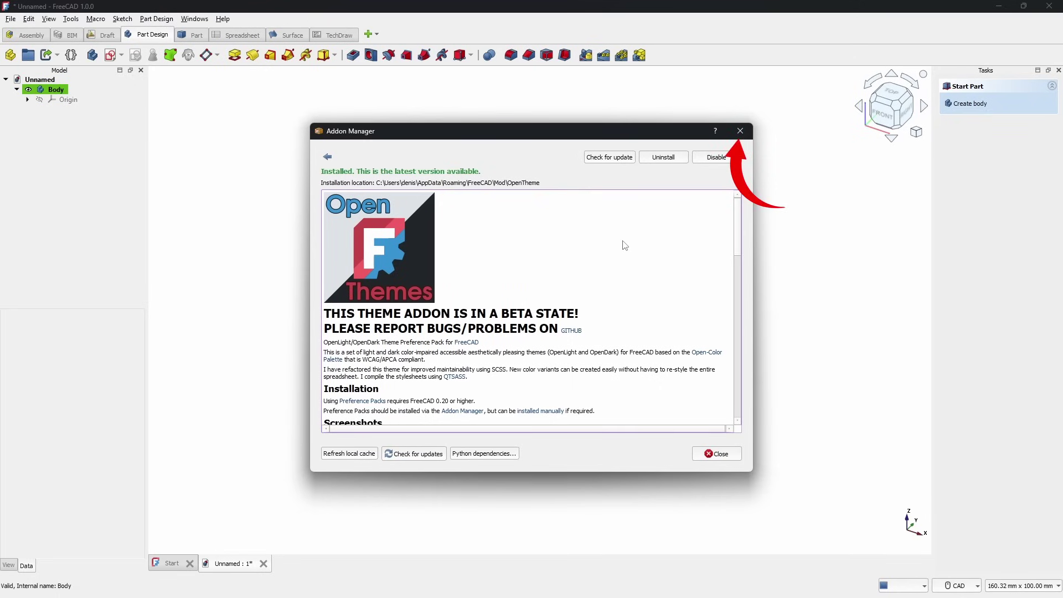
pyautogui.click(740, 131)
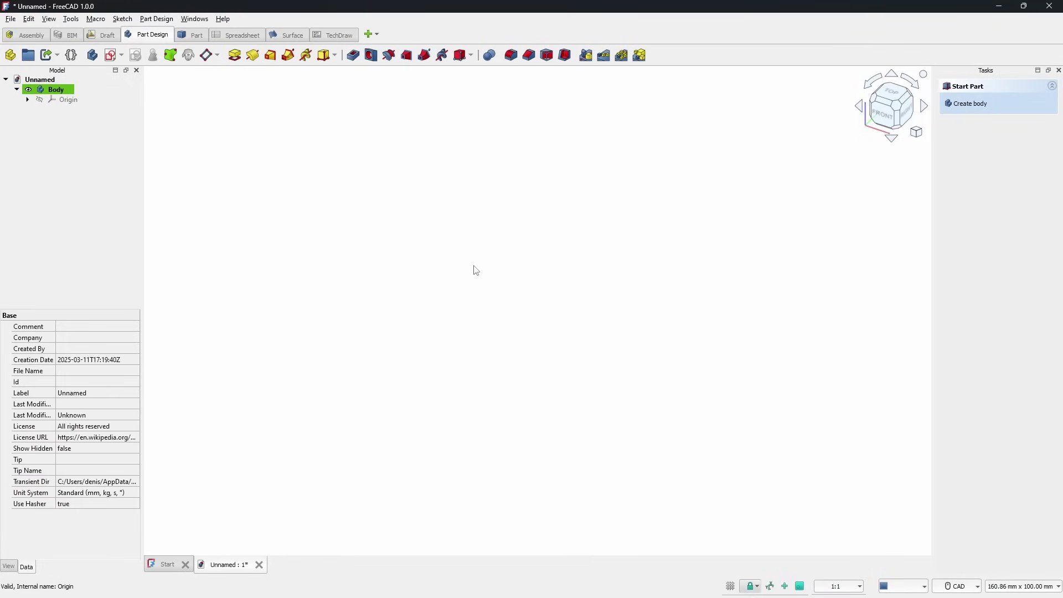
# - Set the Preferences theme to OpenLight, apply it and close Preferences
pyautogui.click(28, 19)
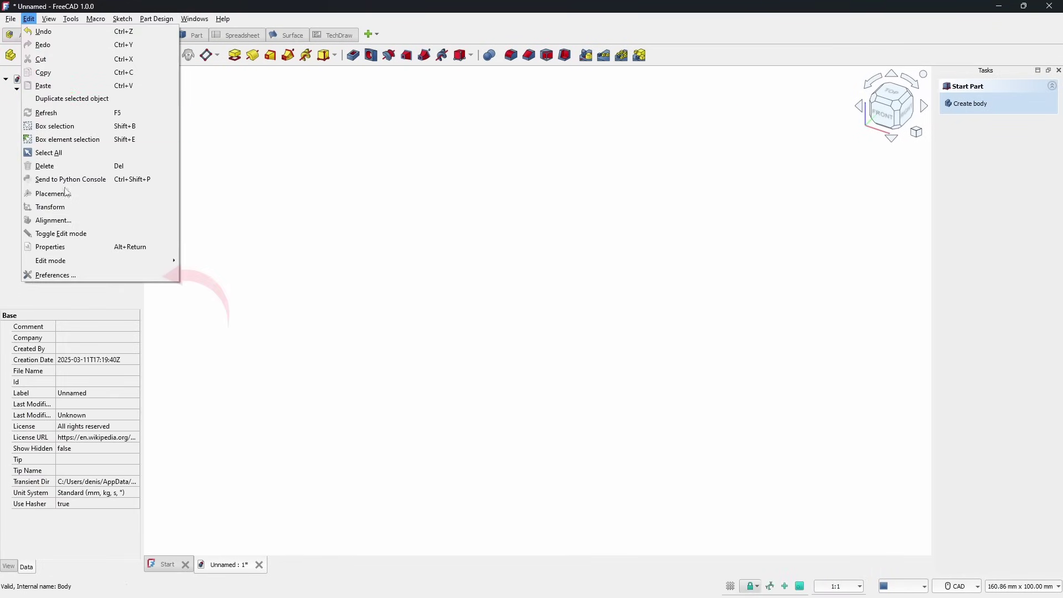
pyautogui.click(57, 274)
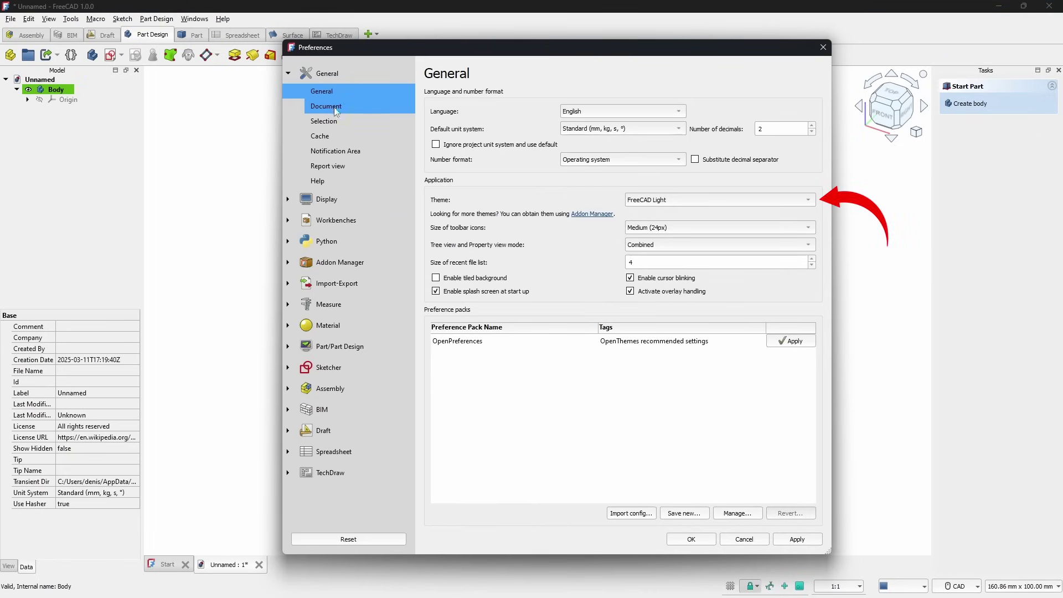
pyautogui.click(655, 200)
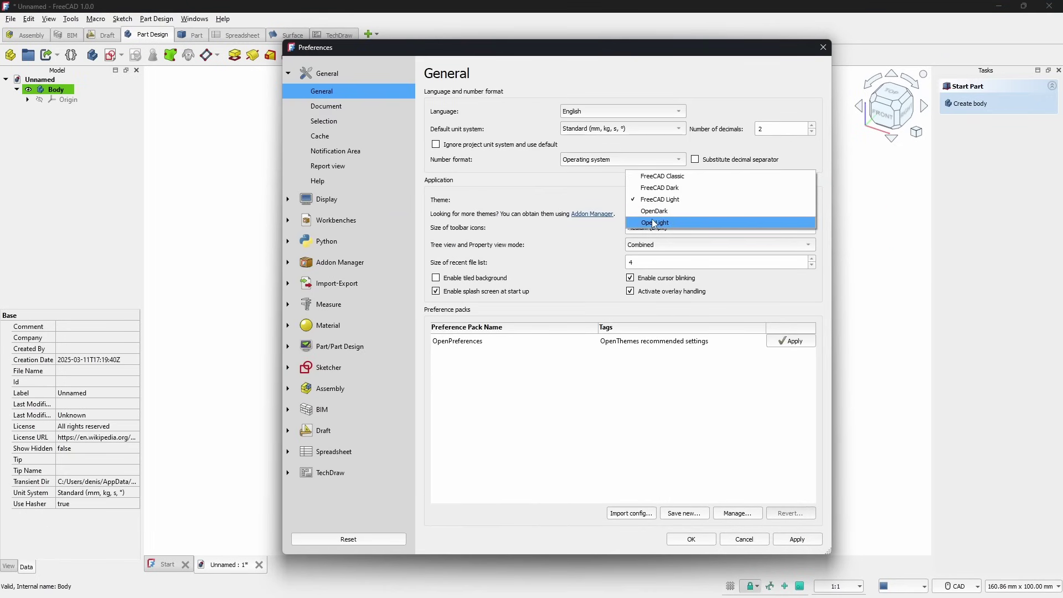
pyautogui.click(655, 222)
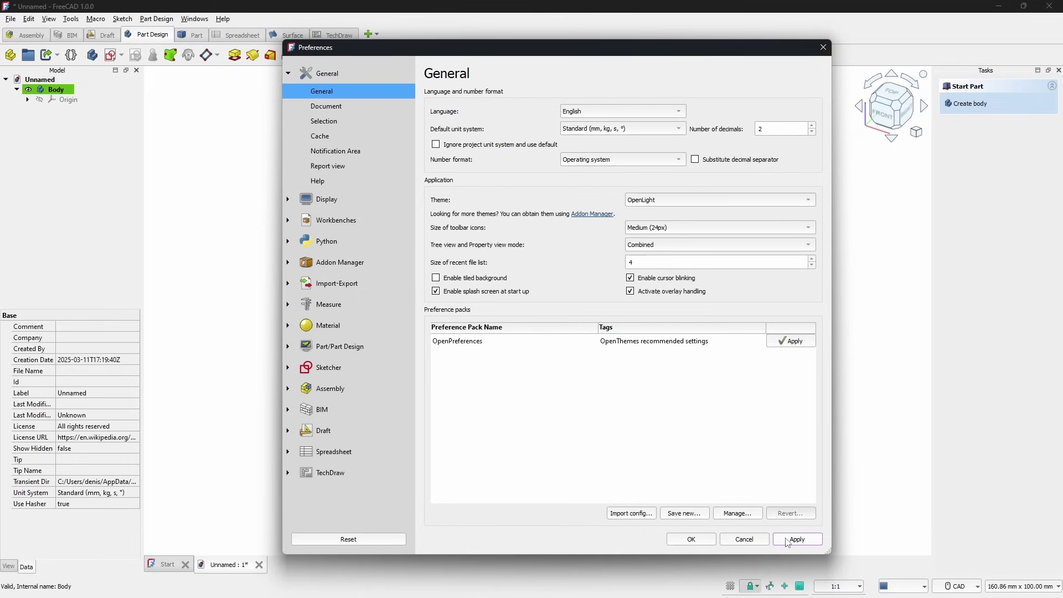
pyautogui.click(788, 541)
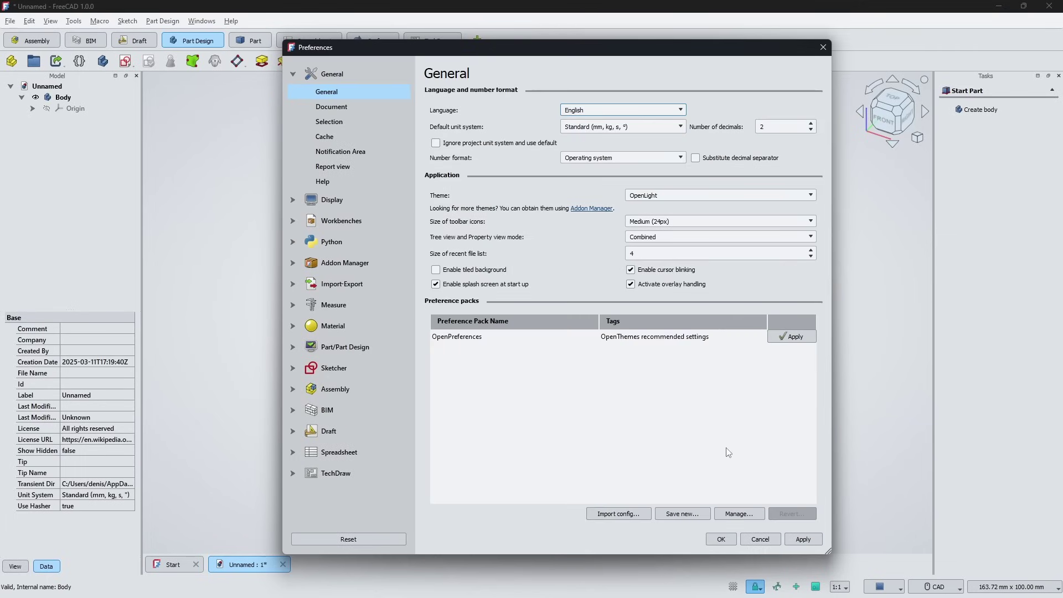
pyautogui.click(729, 539)
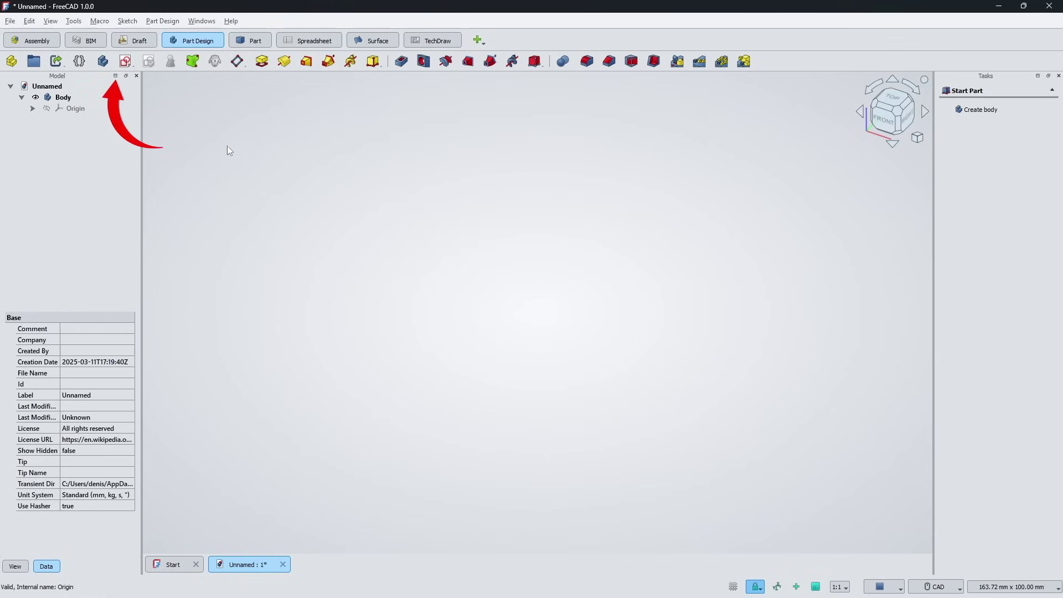
# - Toggle the Model panel into an overlay with a transparent background
pyautogui.click(115, 76)
pyautogui.moveTo(98, 78)
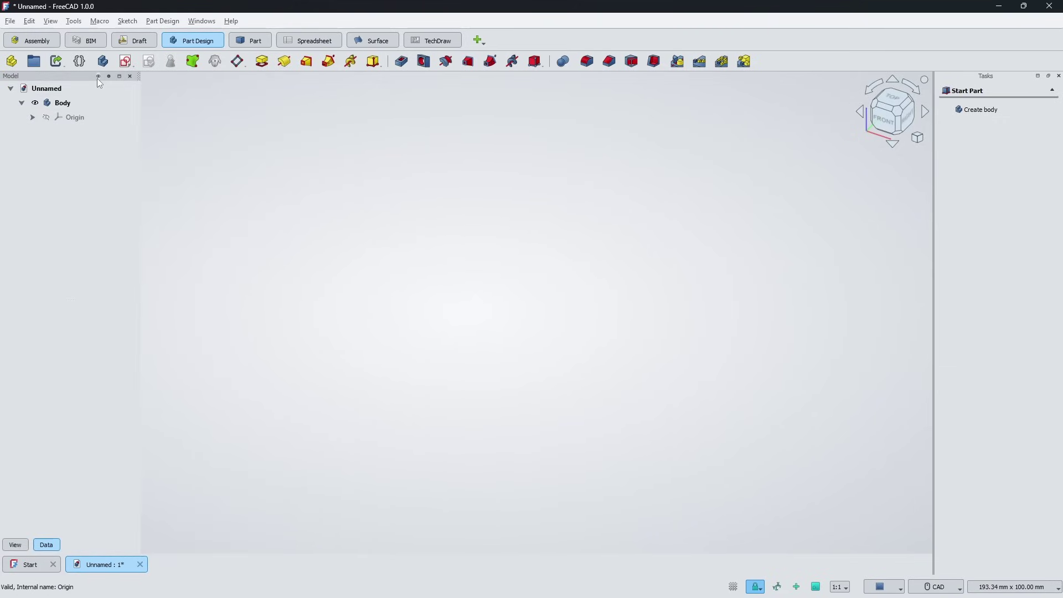
pyautogui.click(97, 78)
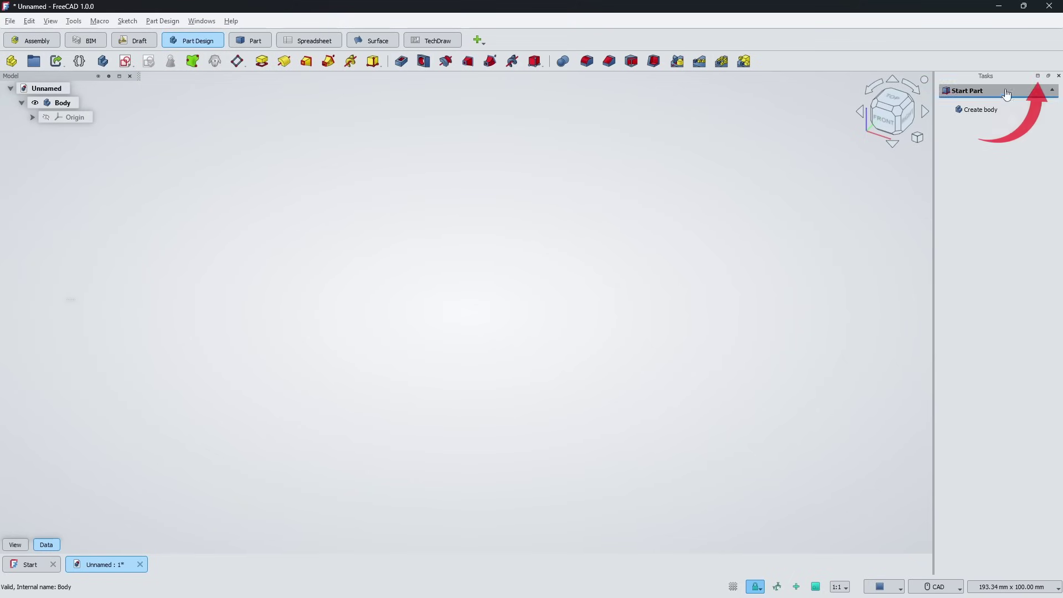
# - Turn the Tasks panel into a transparent overlay
pyautogui.click(1038, 76)
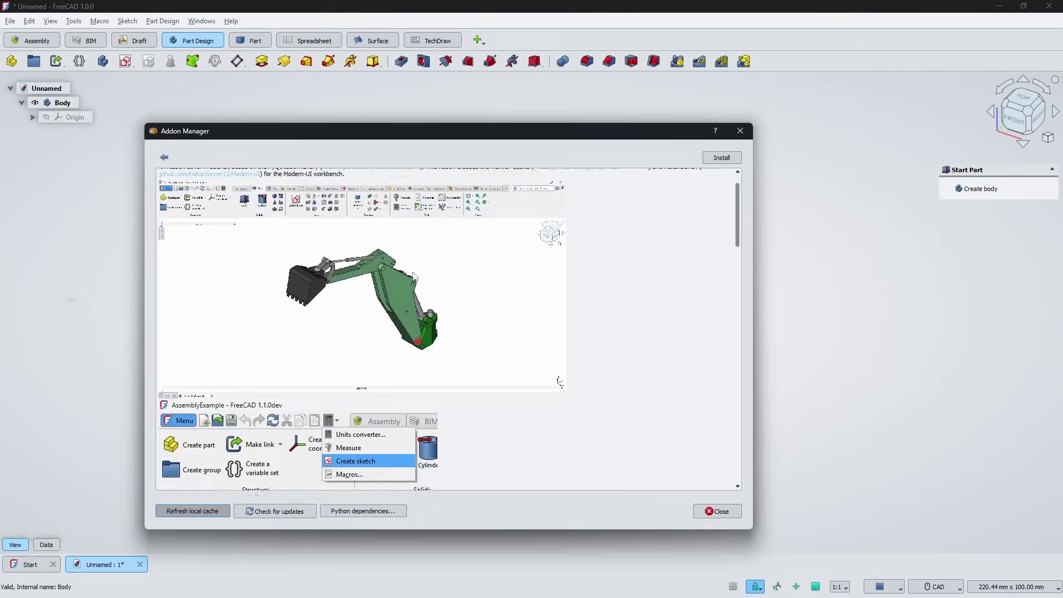
pyautogui.scroll(-3, 449, 332)
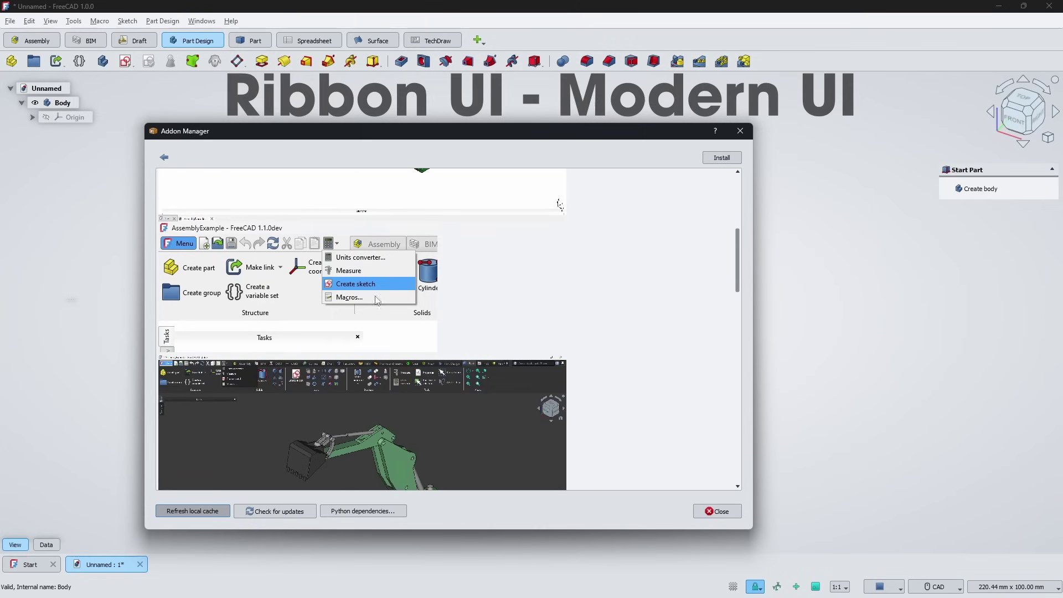
pyautogui.scroll(-1, 309, 286)
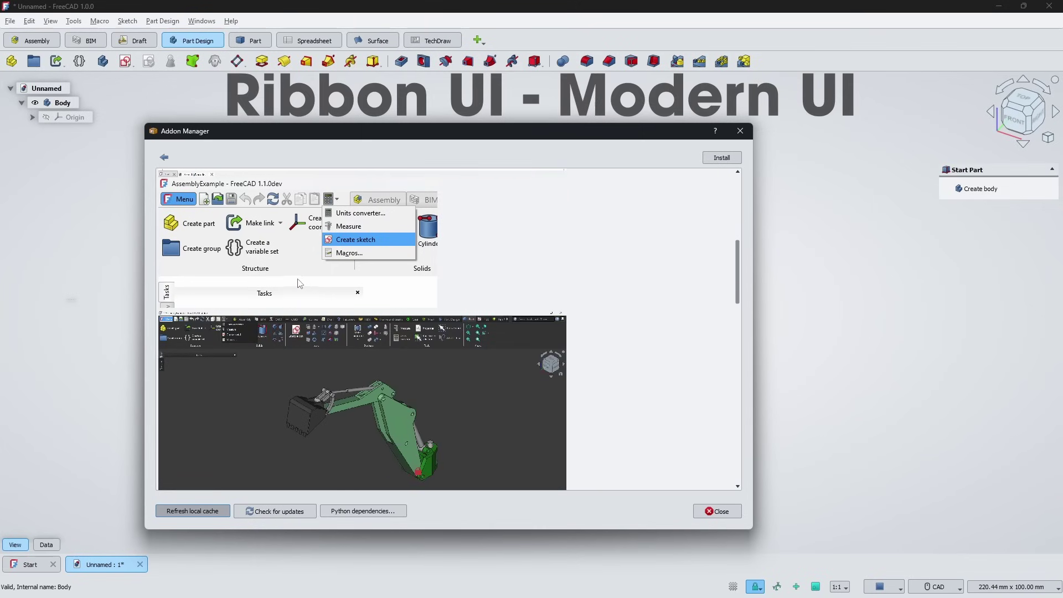
pyautogui.scroll(-1, 321, 282)
pyautogui.scroll(-5, 365, 275)
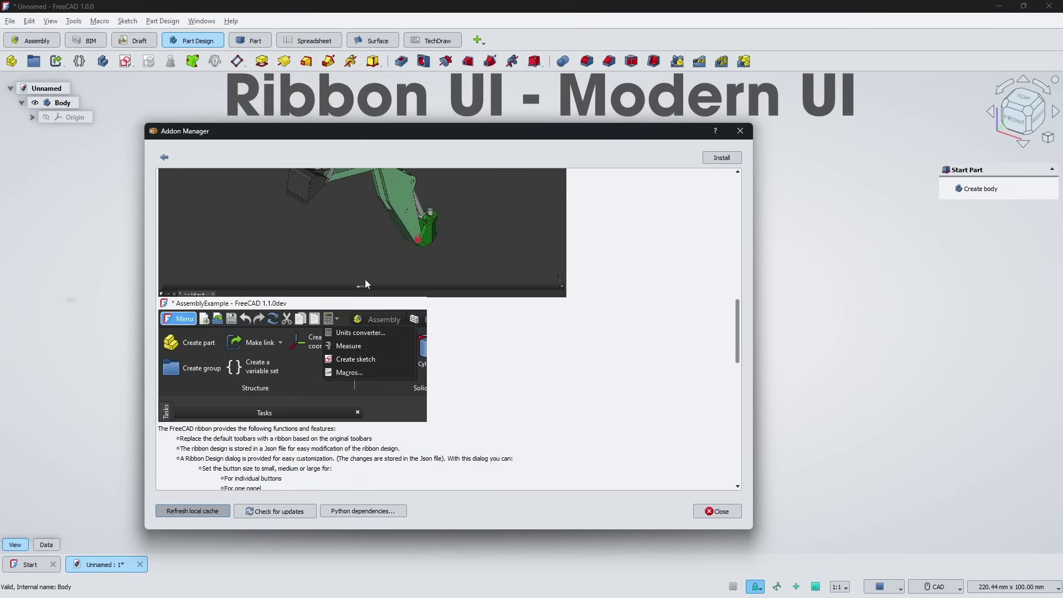
# - Browse the FreeCAD Modern-UI addon page in the Addon Manager
pyautogui.click(311, 365)
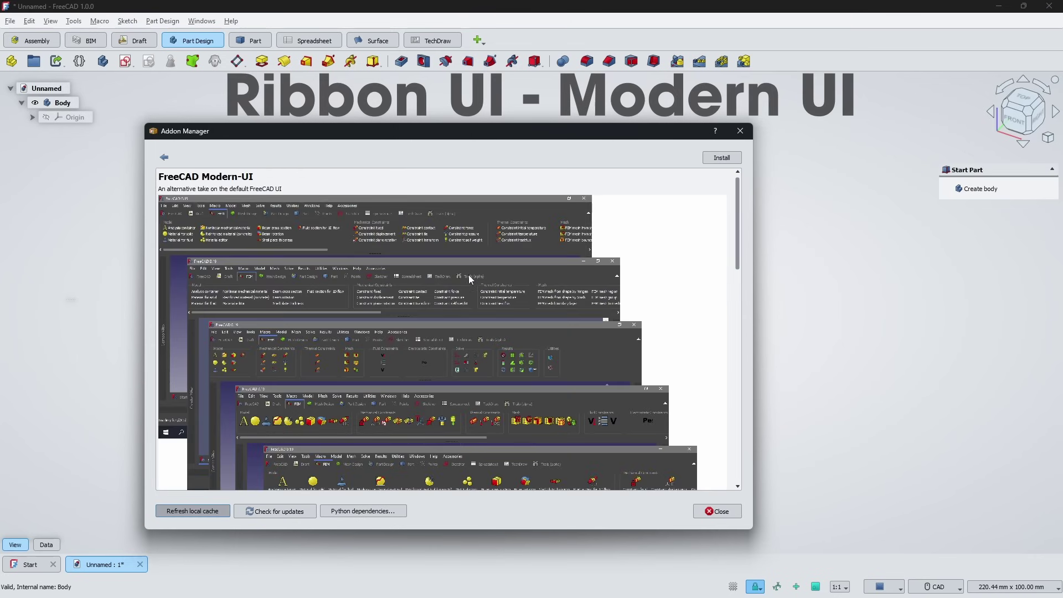
pyautogui.scroll(-1, 424, 294)
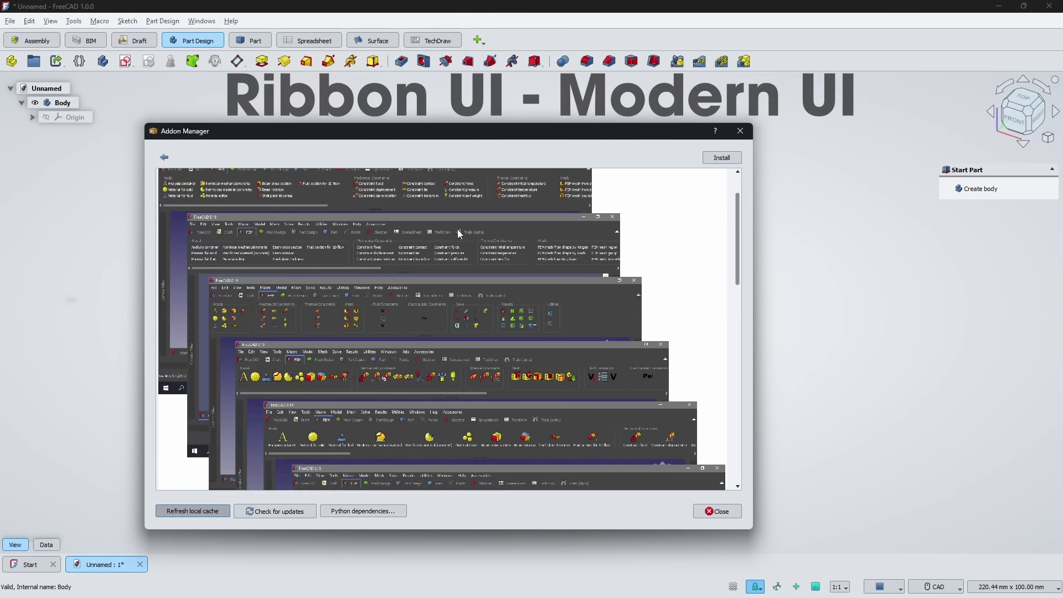
pyautogui.scroll(-6, 551, 299)
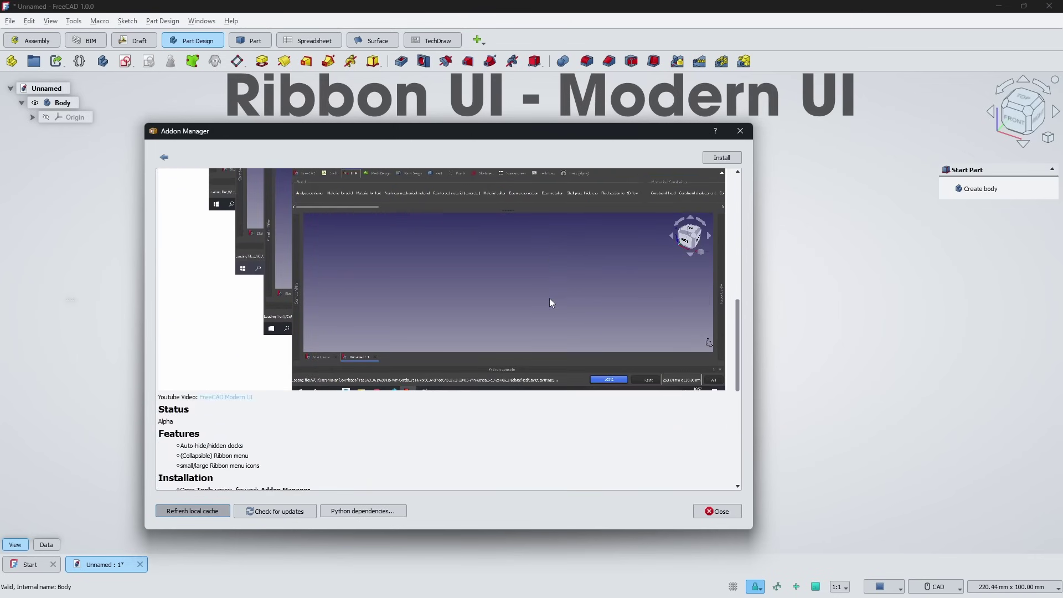
pyautogui.scroll(-4, 551, 303)
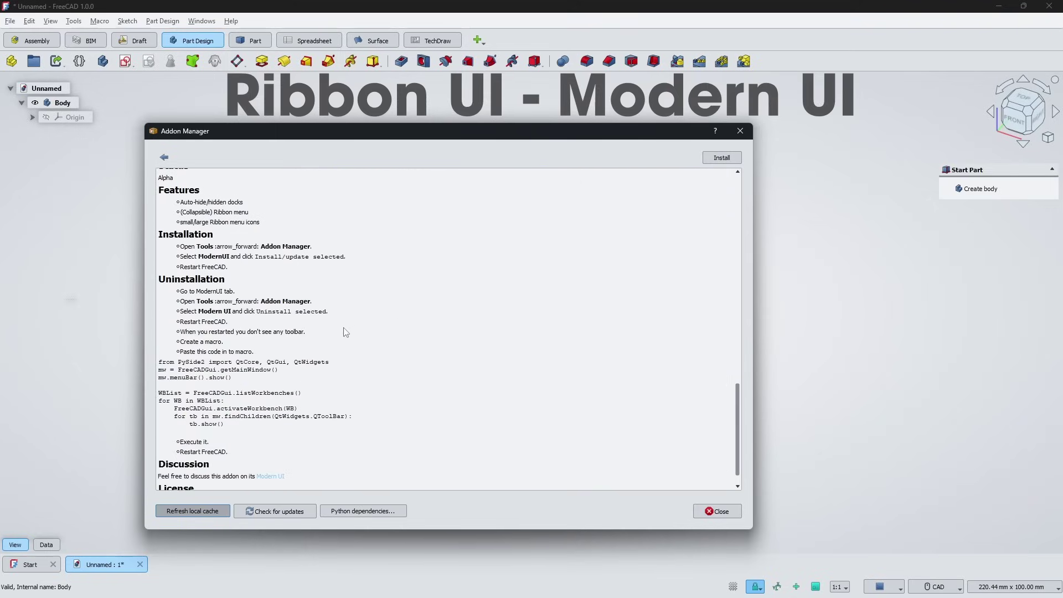
pyautogui.scroll(-1, 345, 334)
pyautogui.scroll(10, 571, 381)
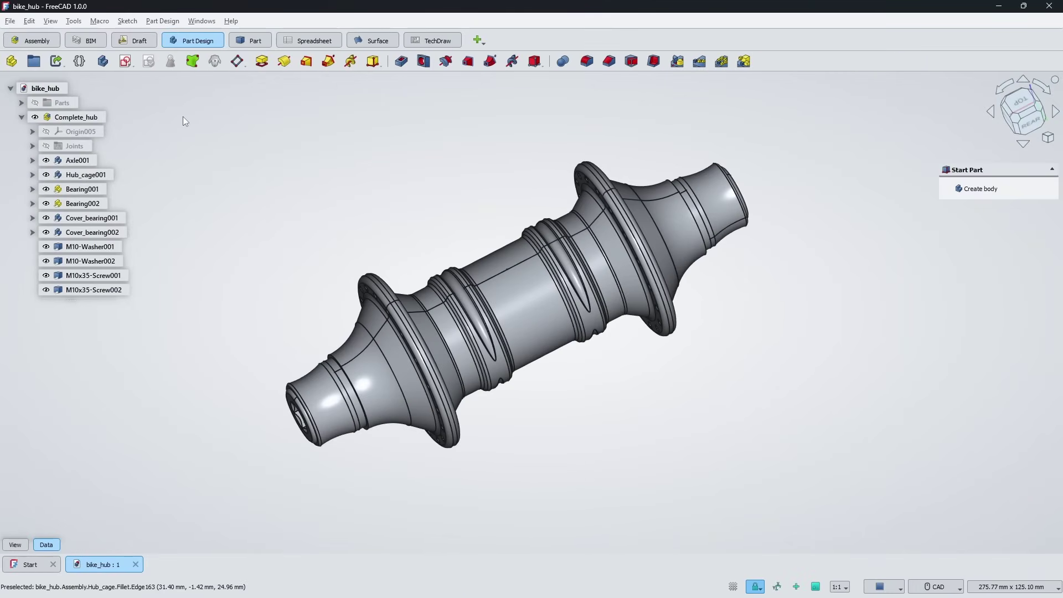
# - Load Metal.jpg in Texture mapping and enable the Environment option
pyautogui.click(50, 21)
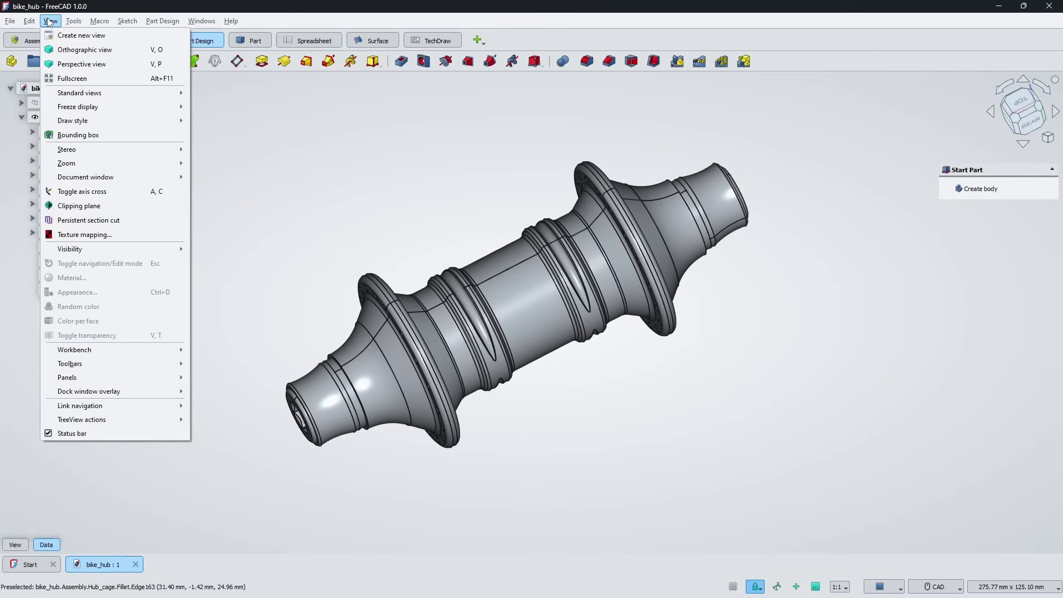
pyautogui.click(92, 235)
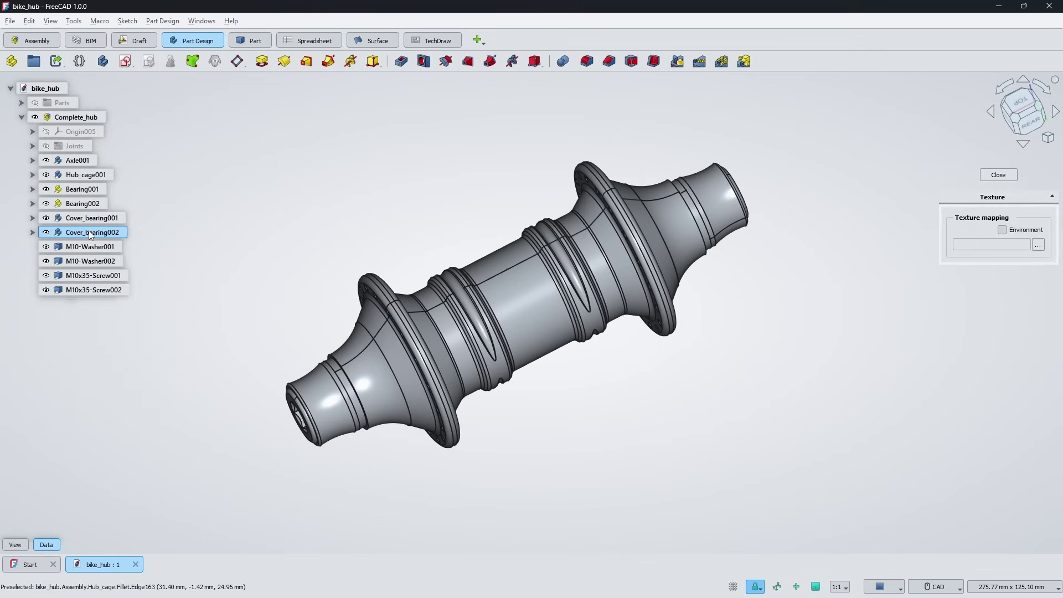
pyautogui.click(1041, 248)
pyautogui.click(137, 128)
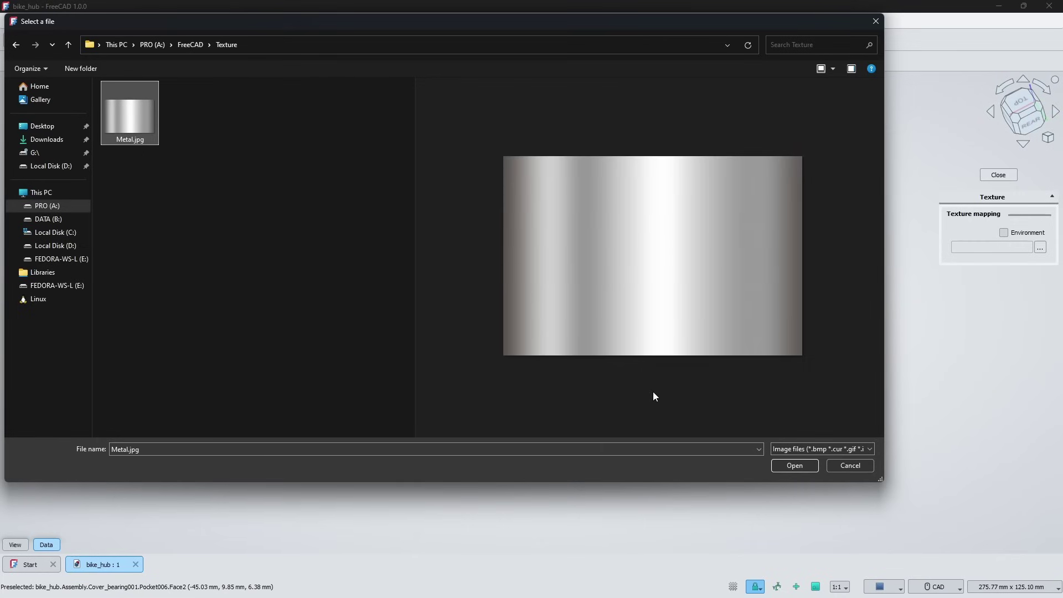
pyautogui.click(792, 465)
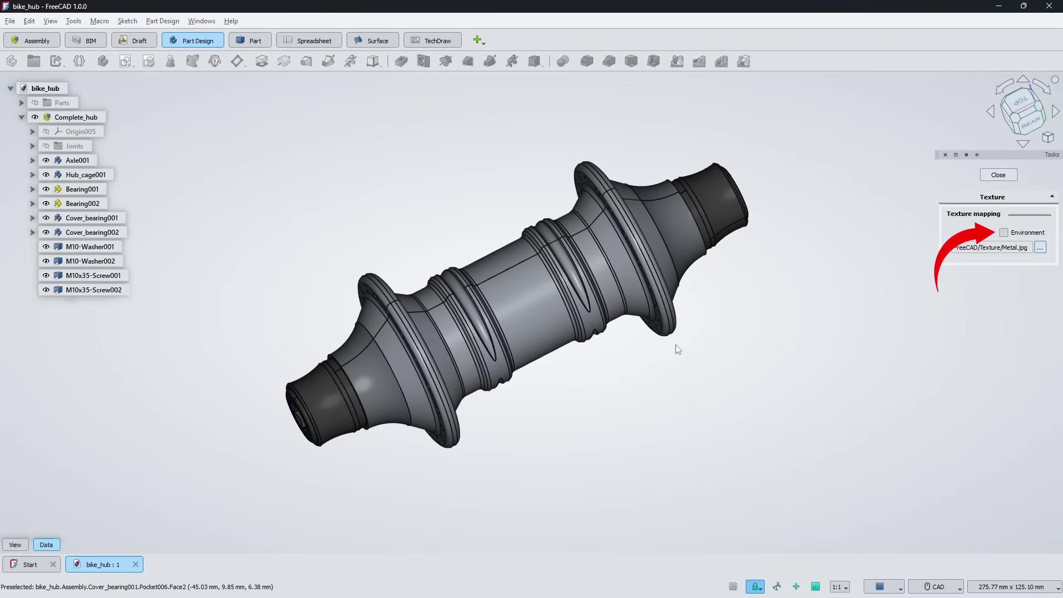
pyautogui.click(1004, 233)
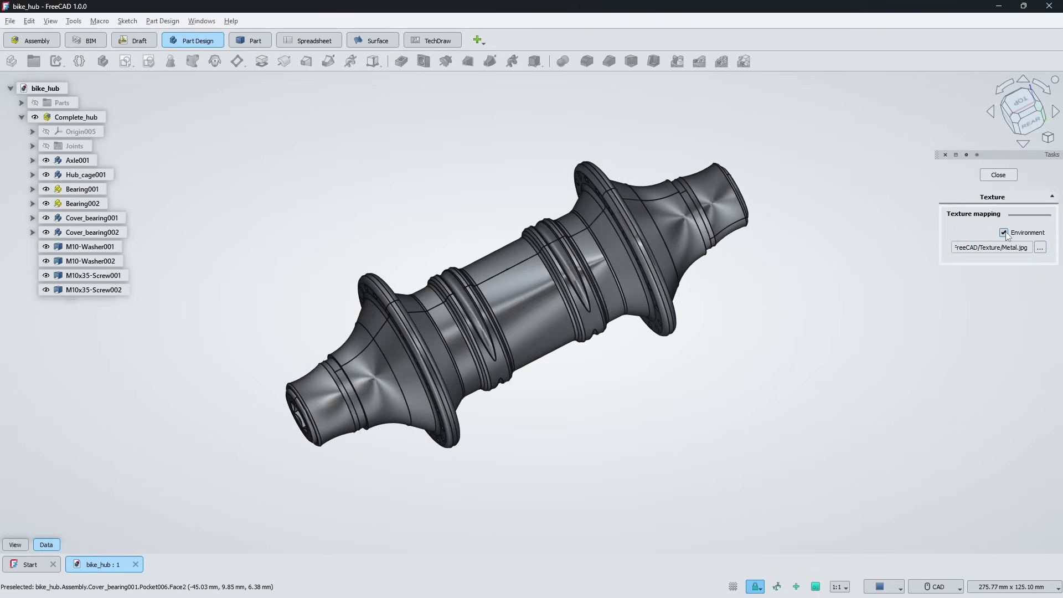
# - Toggle visibility of the Complete_hub assembly and the Parts group in the tree
pyautogui.click(21, 117)
pyautogui.click(36, 119)
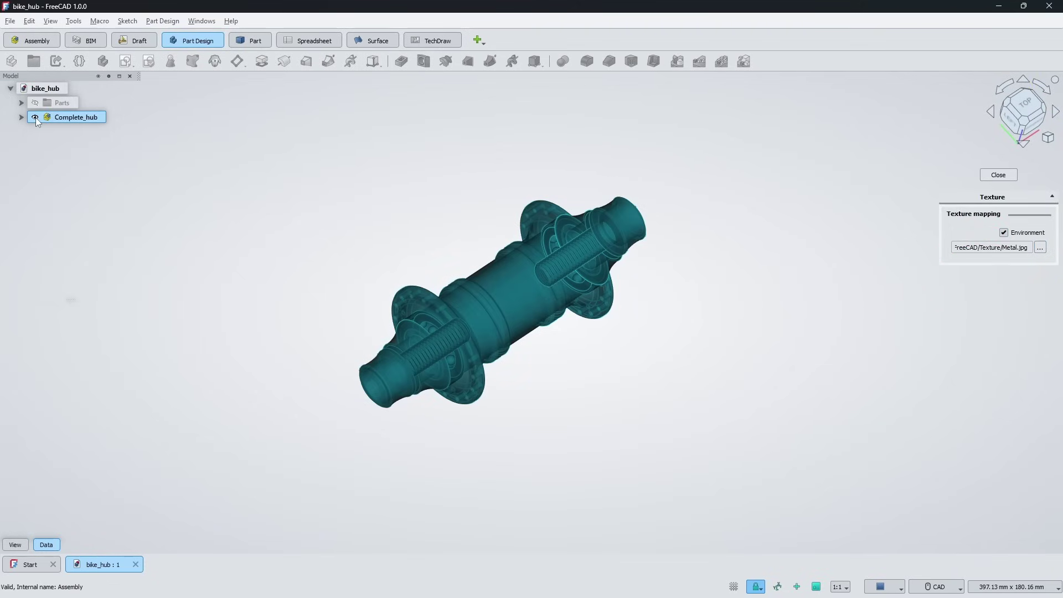
pyautogui.click(366, 215)
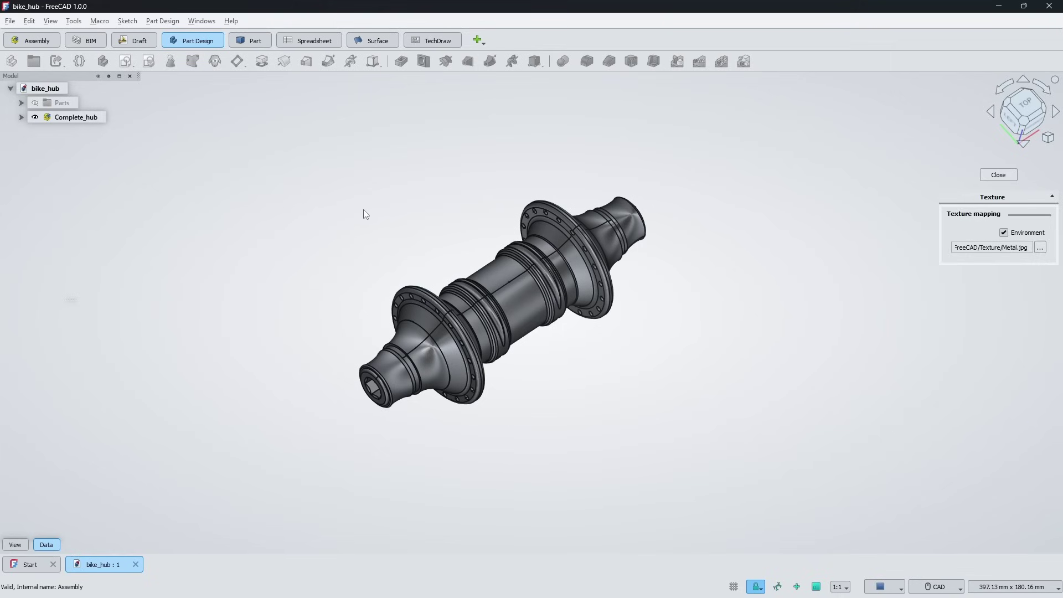
pyautogui.click(35, 117)
pyautogui.click(22, 103)
pyautogui.click(35, 104)
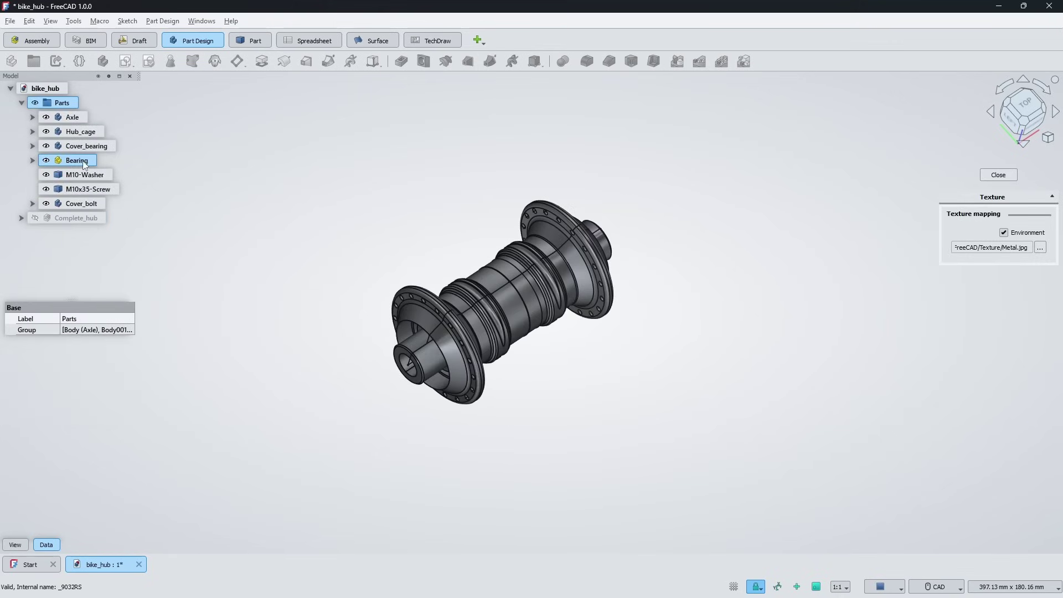
# - Colour the Hub_cage part bright yellow through its shape appearance
pyautogui.click(81, 132)
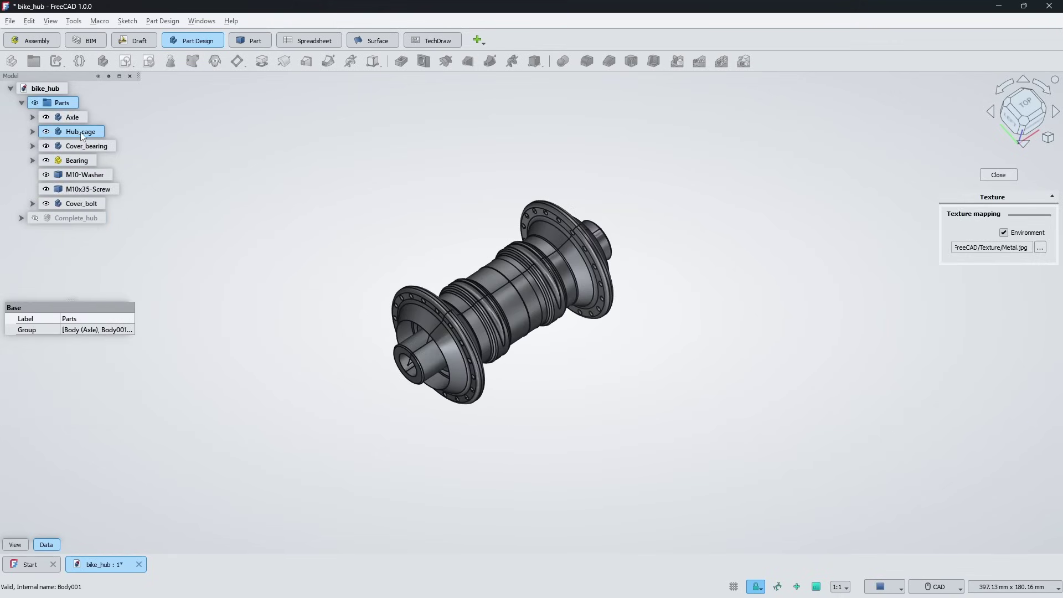
pyautogui.click(17, 545)
pyautogui.click(68, 496)
pyautogui.click(96, 497)
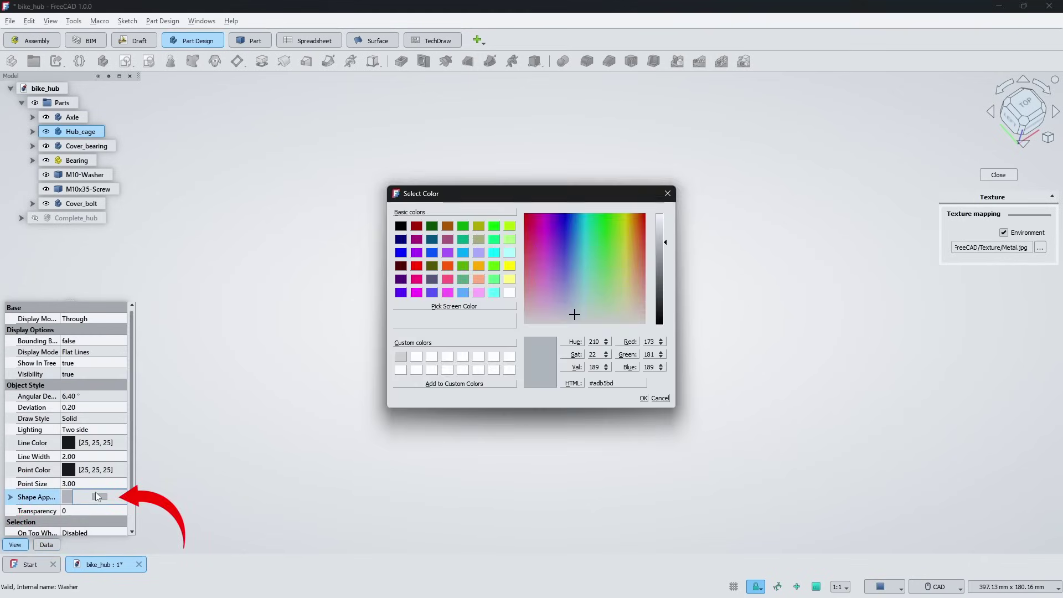
pyautogui.click(627, 217)
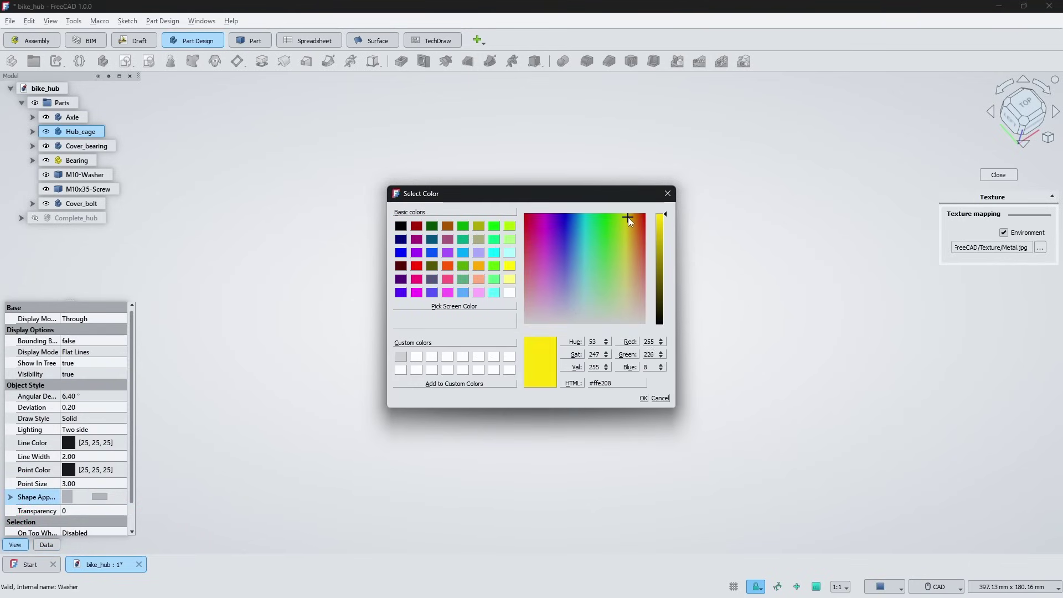
pyautogui.click(643, 398)
# - Hide the parts, show the Complete_hub assembly and set the No shading draw style
pyautogui.click(73, 102)
pyautogui.press('space')
pyautogui.click(76, 217)
pyautogui.press('space')
pyautogui.moveTo(547, 232); pyautogui.dragTo(434, 198, button='middle')
pyautogui.rightClick(452, 185)
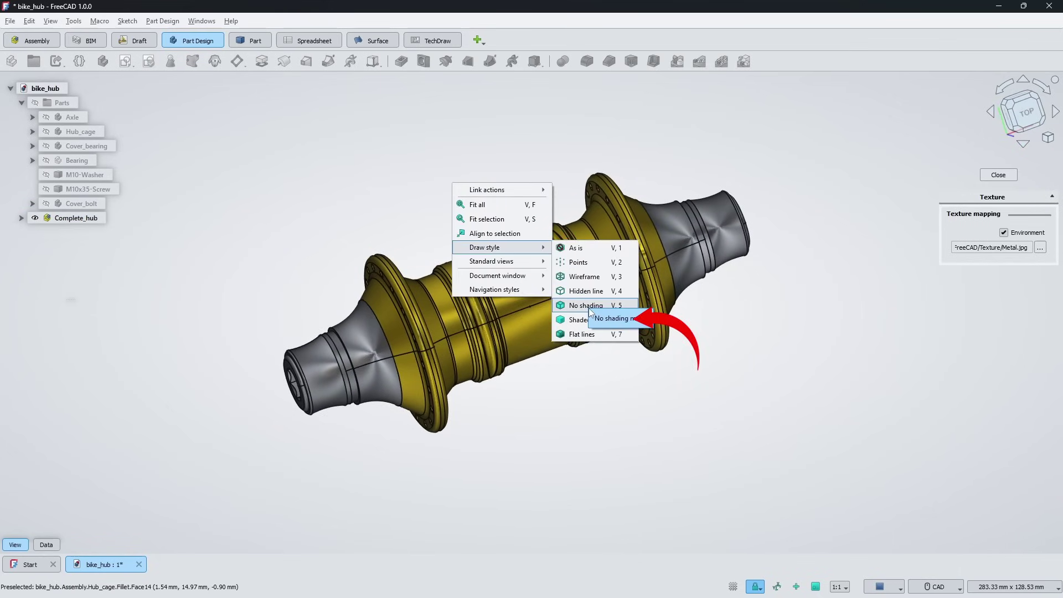
pyautogui.click(589, 311)
# - Orbit the view around the bike hub
pyautogui.moveTo(709, 427); pyautogui.dragTo(689, 413, button='middle')
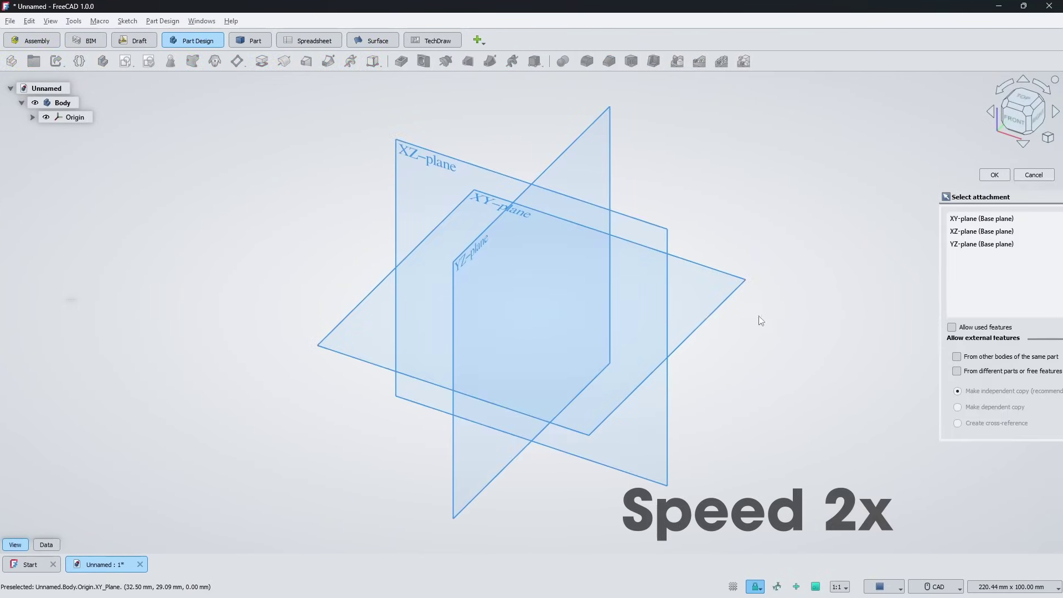
# - On the XY plane, sketch a 35 × 20 mm rectangle from the origin and a Ø15 mm circle
pyautogui.click(735, 297)
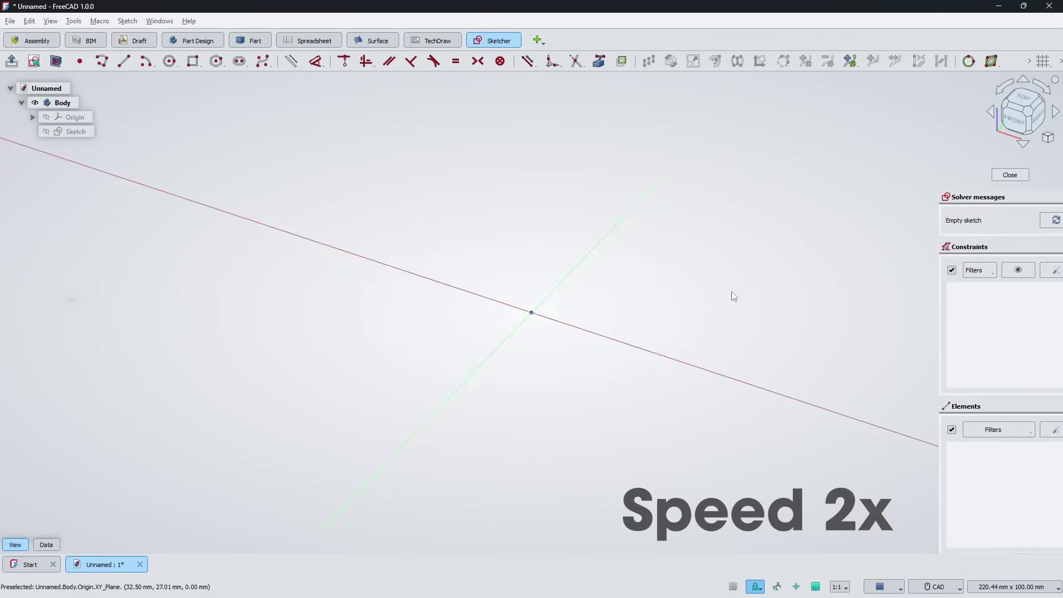
pyautogui.click(192, 62)
pyautogui.click(532, 313)
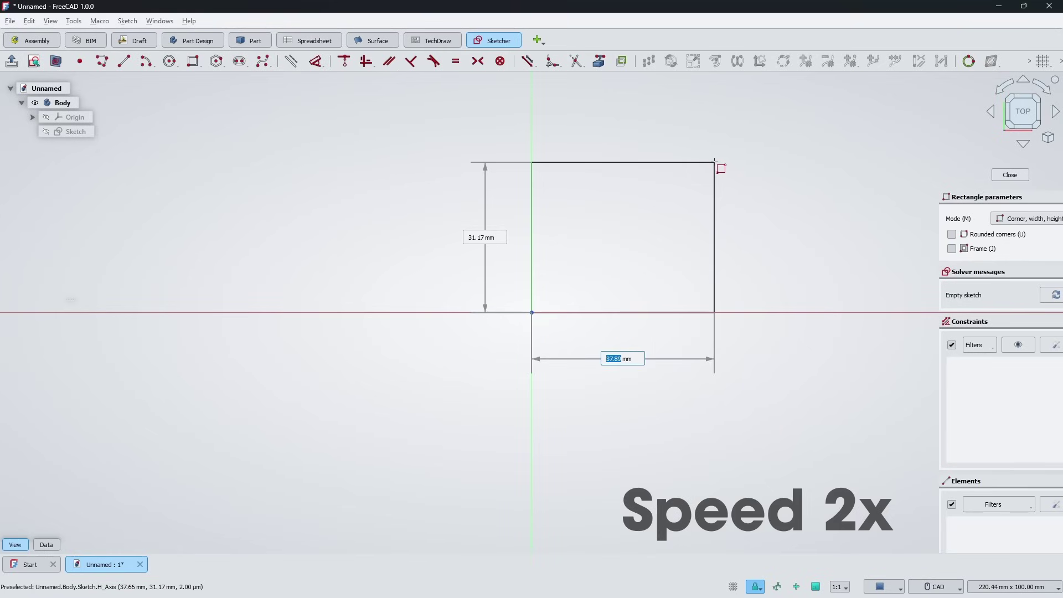
pyautogui.write('35')
pyautogui.press('Tab')
pyautogui.write('20')
pyautogui.press('Return')
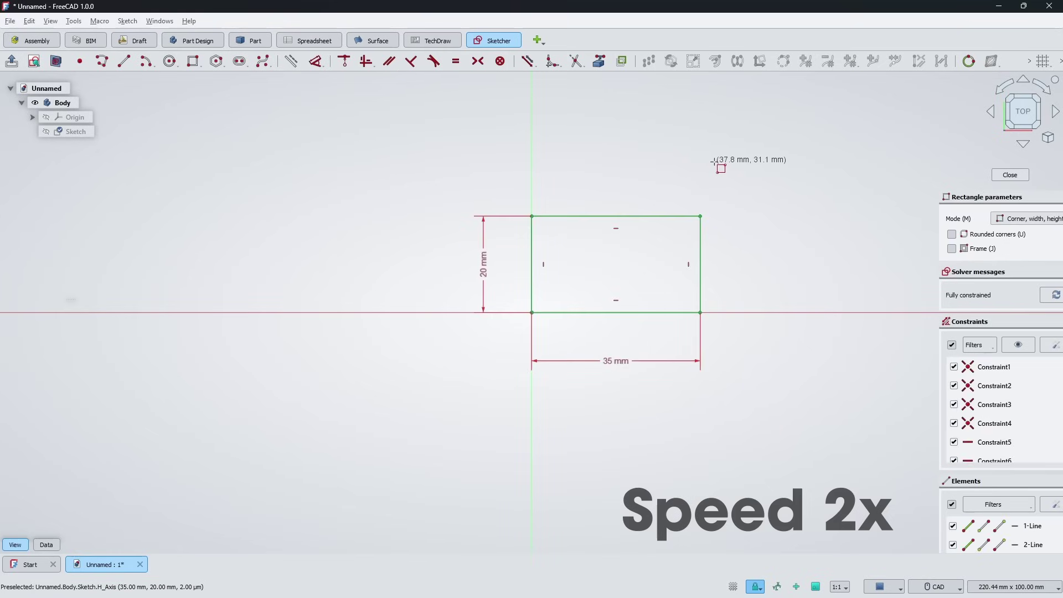
pyautogui.click(170, 61)
pyautogui.click(613, 263)
pyautogui.write('15')
pyautogui.press('Return')
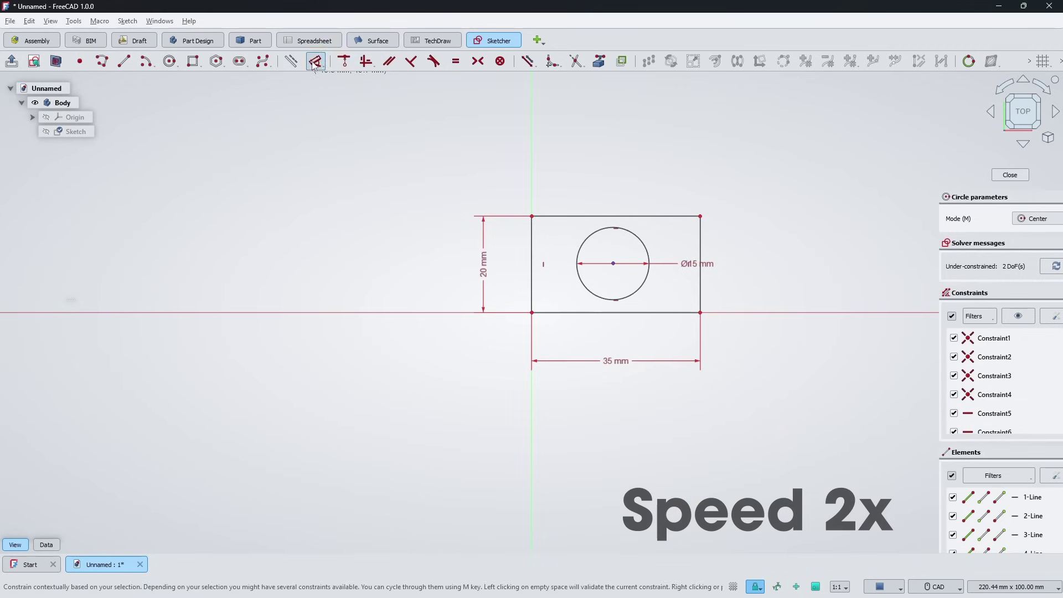
pyautogui.rightClick(623, 271)
# - Dimension the circle centre 17 mm horizontally and 10 mm vertically
pyautogui.click(614, 263)
pyautogui.write('l17')
pyautogui.press('Return')
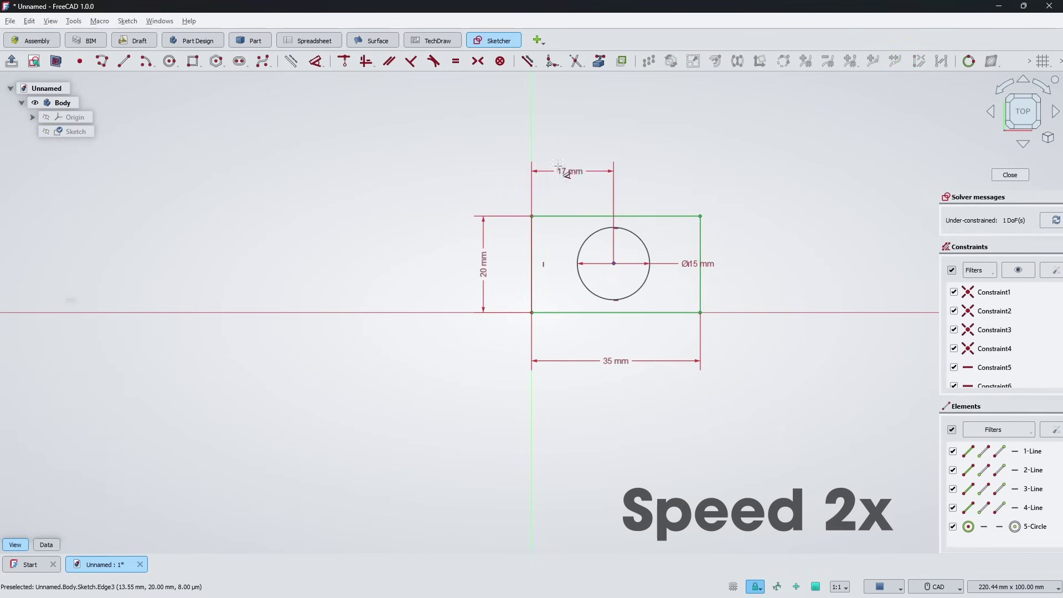
pyautogui.click(614, 263)
pyautogui.write('i10')
pyautogui.press('Return')
# - Close the sketch, pad it 10 mm and fit the block in the view
pyautogui.click(1010, 175)
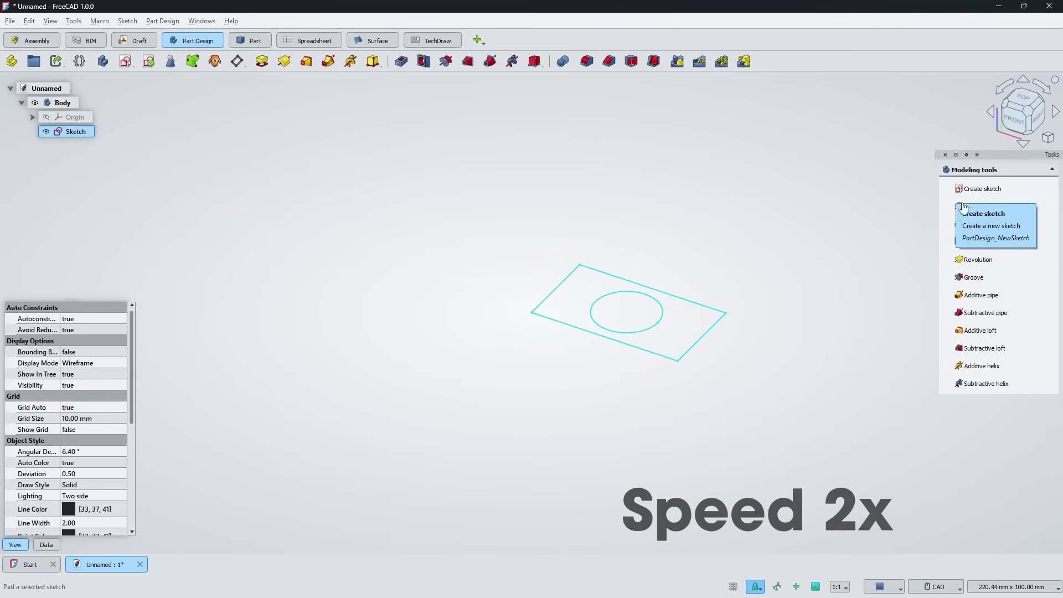
pyautogui.click(963, 203)
pyautogui.click(988, 175)
pyautogui.rightClick(643, 228)
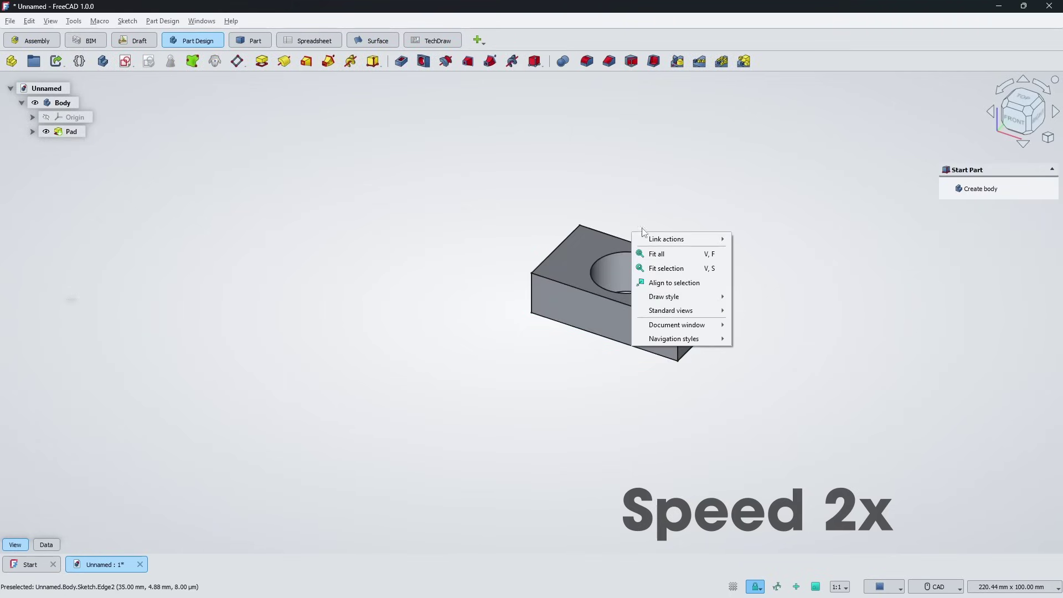
pyautogui.click(634, 188)
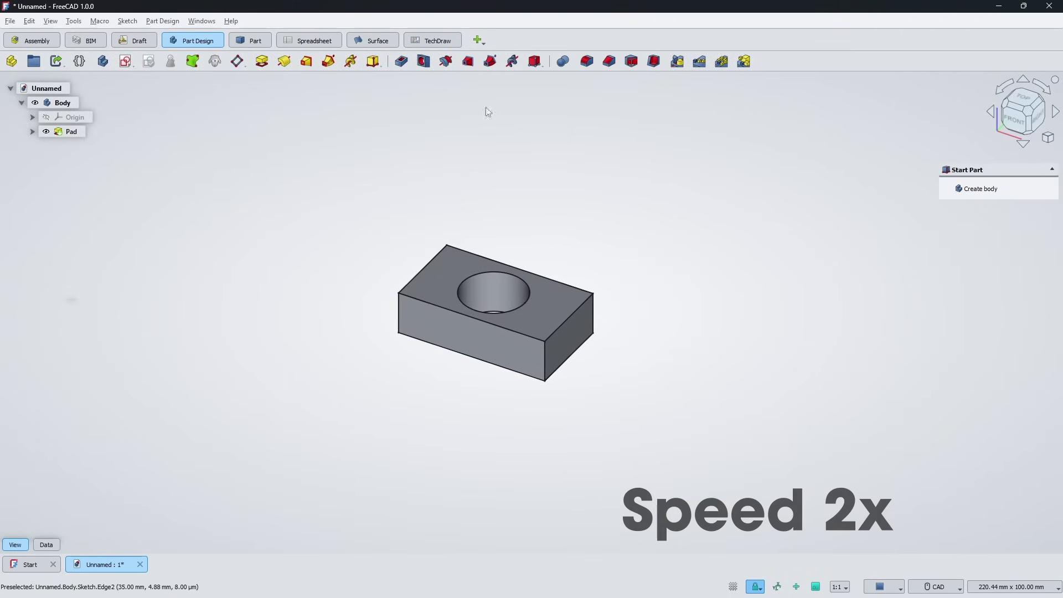
# - In Customize's Keyboard page, filter to PartDesign and search 'pad' to select the Pad command
pyautogui.click(73, 21)
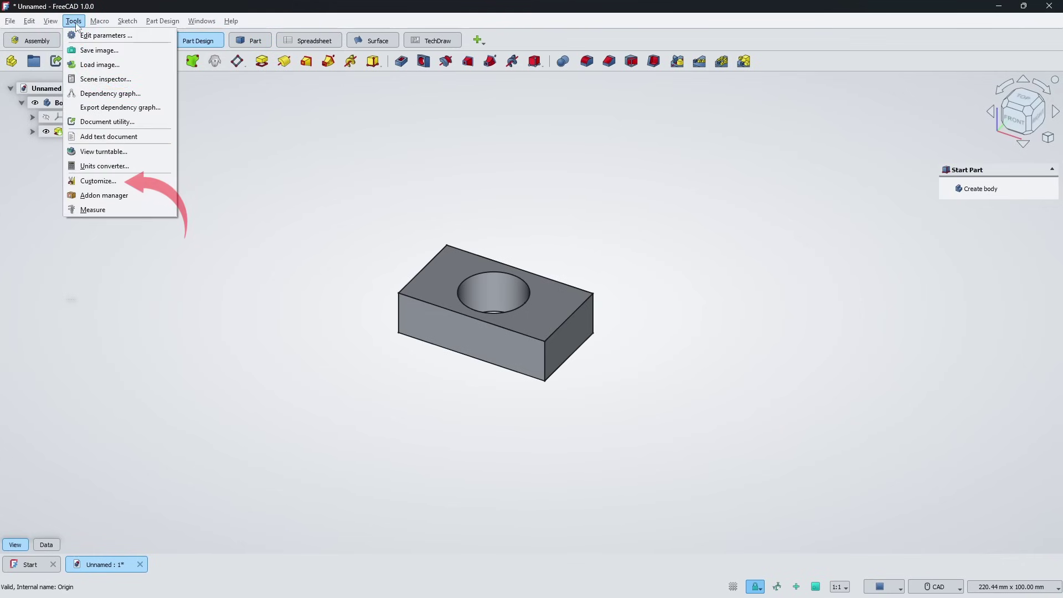
pyautogui.click(98, 181)
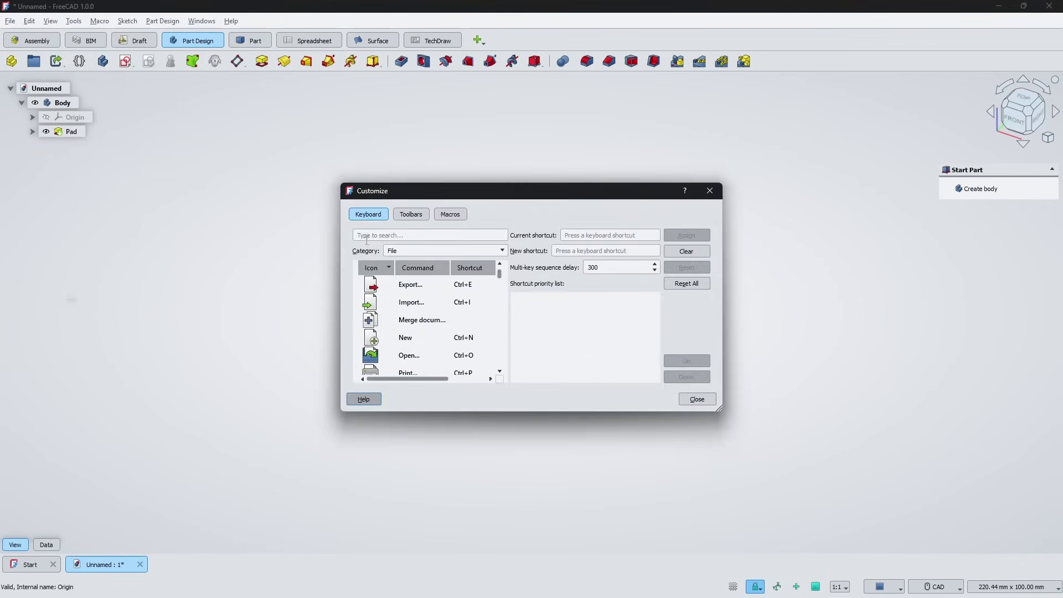
pyautogui.click(412, 250)
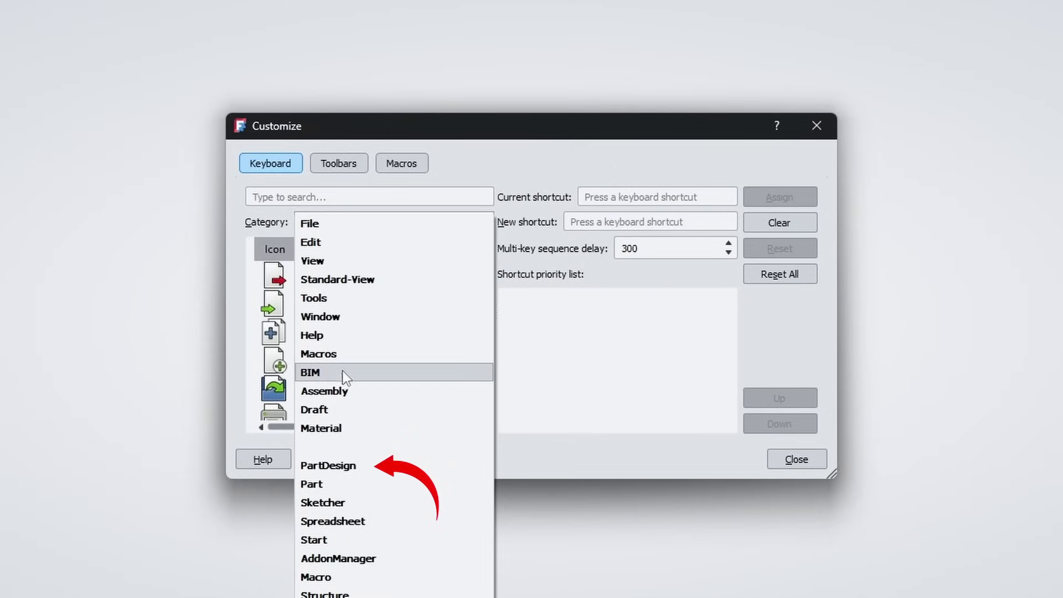
pyautogui.click(336, 465)
pyautogui.scroll(-1, 404, 332)
pyautogui.scroll(-6, 403, 319)
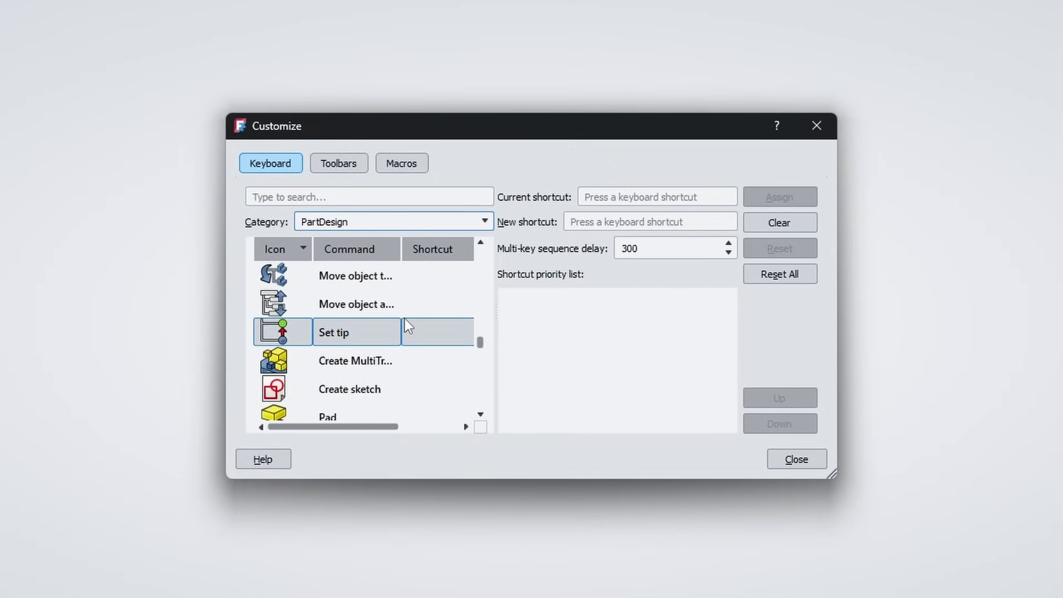
pyautogui.scroll(-1, 404, 318)
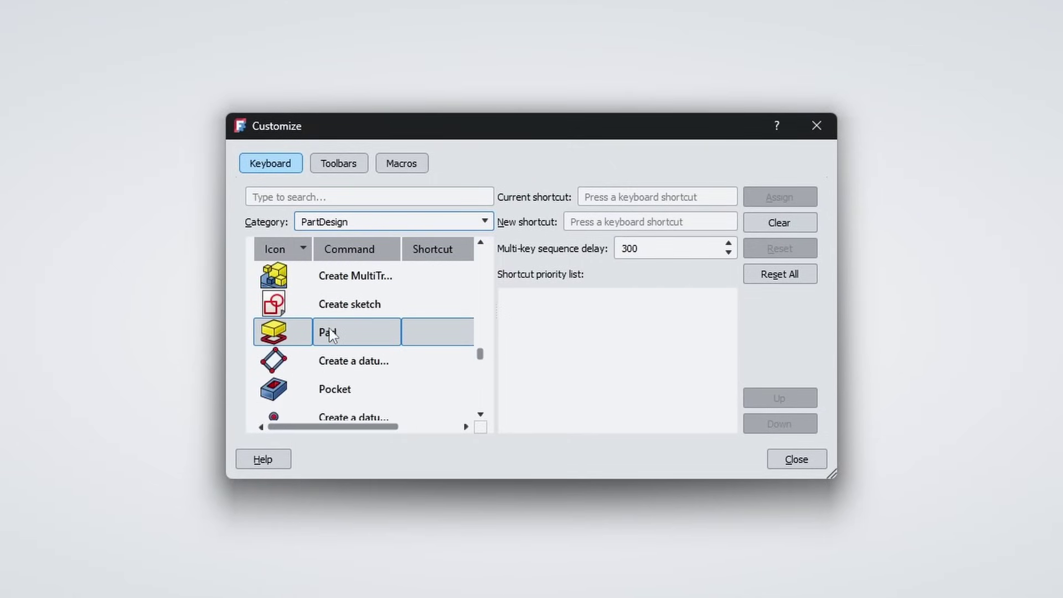
pyautogui.click(312, 197)
pyautogui.write('pad')
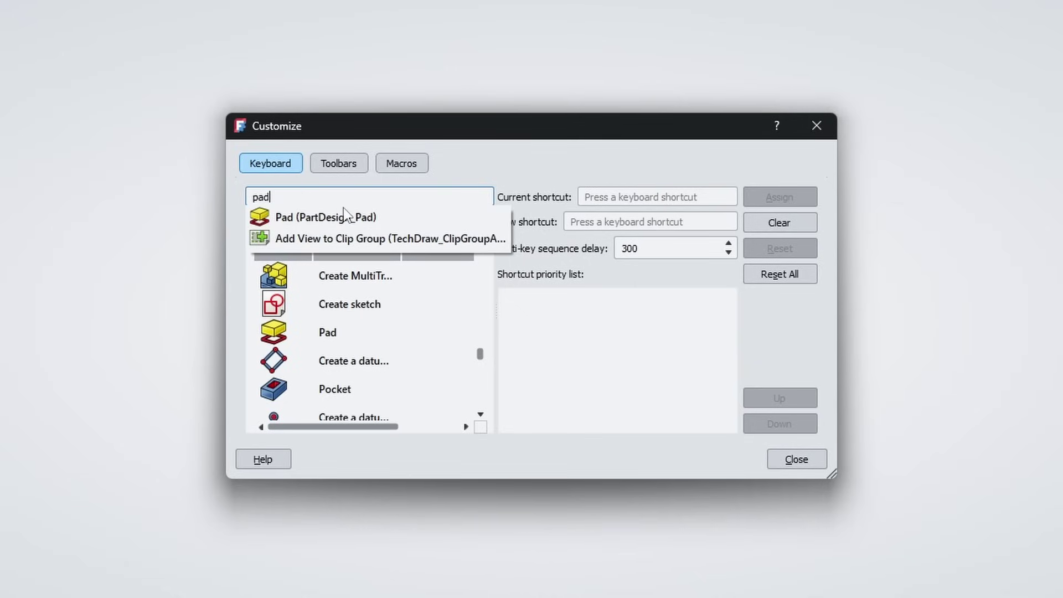
pyautogui.click(372, 218)
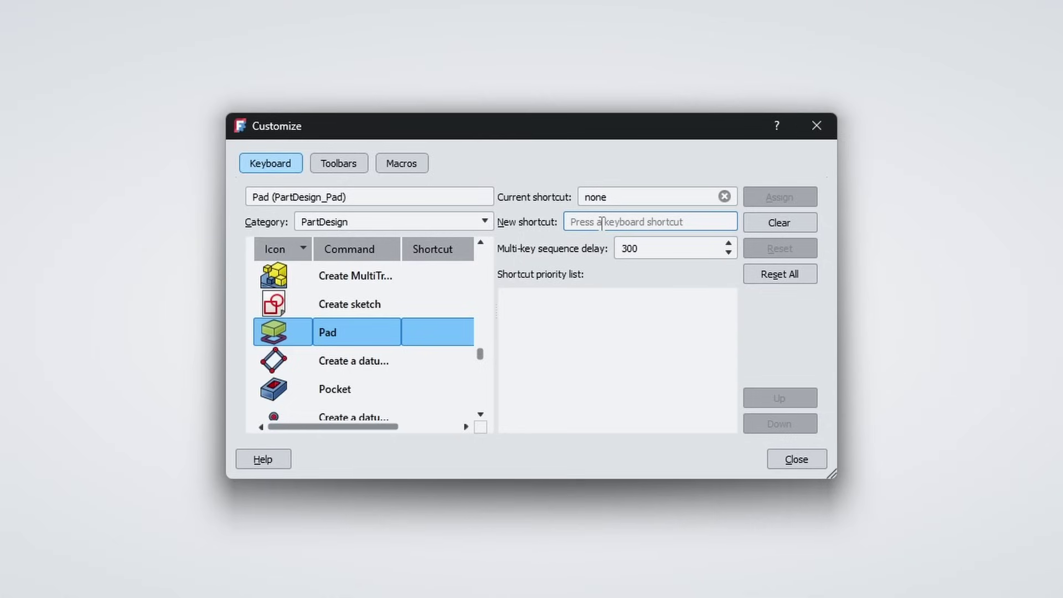
# - Assign E as the Pad shortcut and close the Customize dialog
pyautogui.press('e')
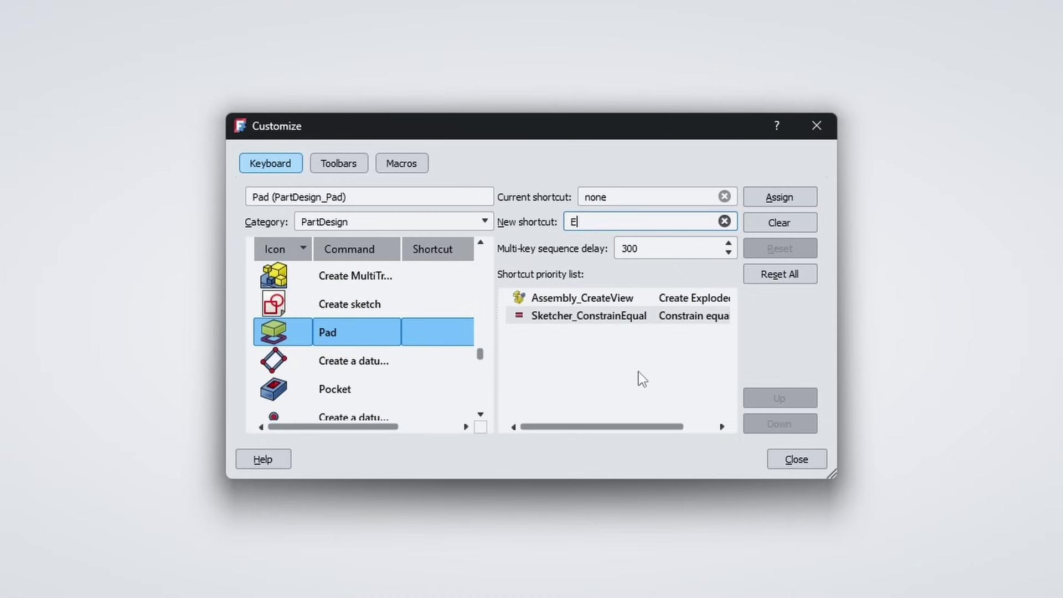
pyautogui.click(770, 199)
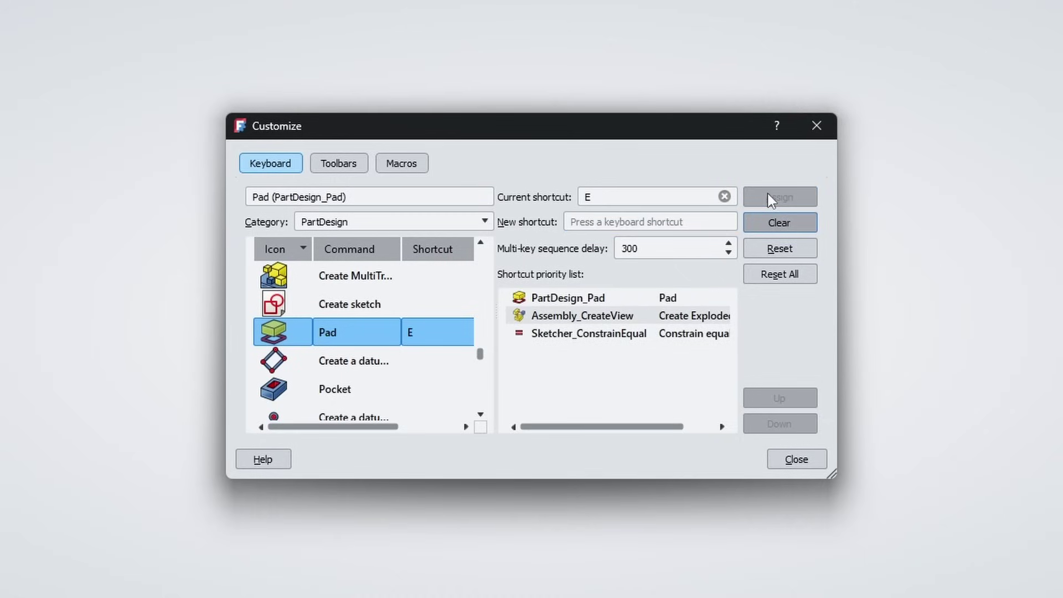
pyautogui.click(788, 455)
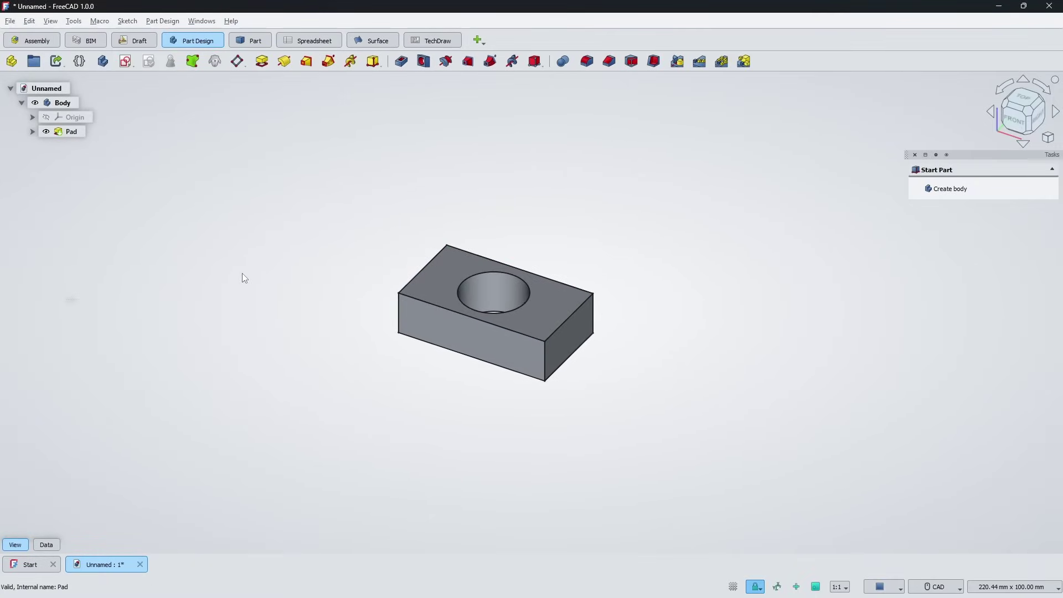
# - Delete the Pad and re-pad the sketch with the E shortcut, accepting the default length
pyautogui.click(71, 131)
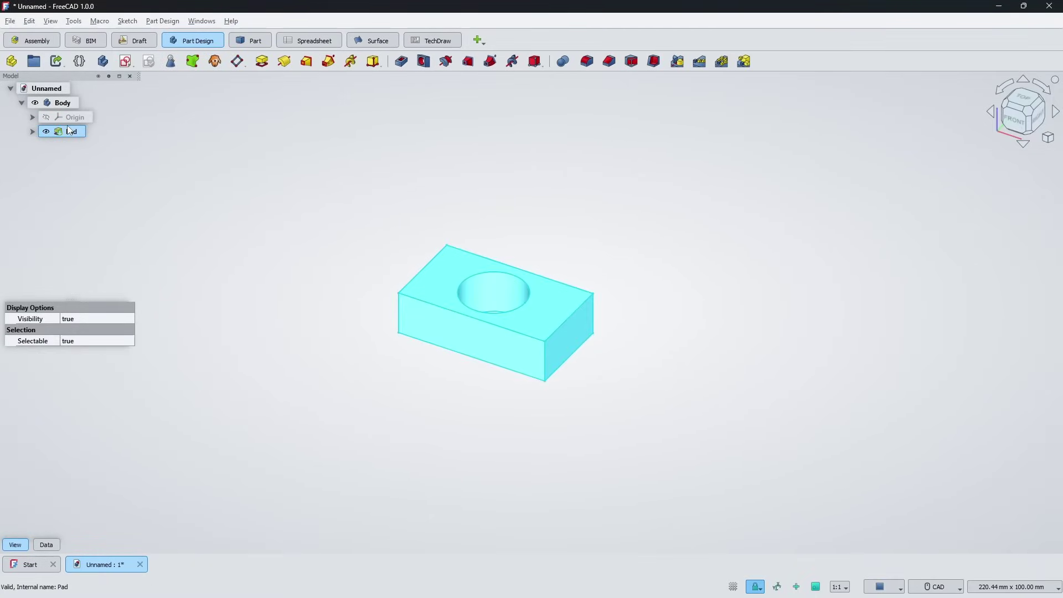
pyautogui.press('Delete')
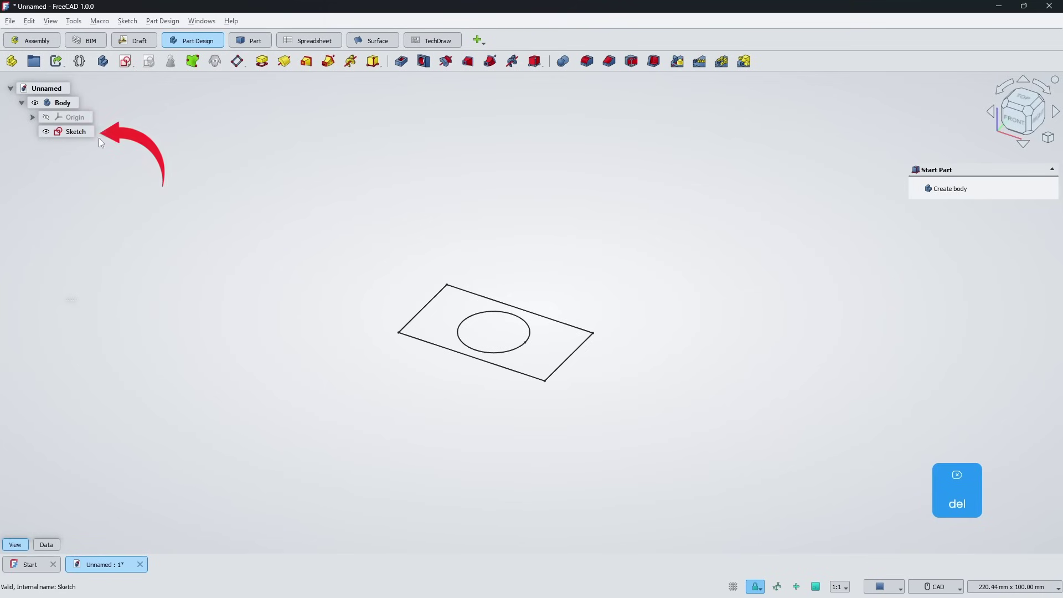
pyautogui.click(89, 135)
pyautogui.press('e')
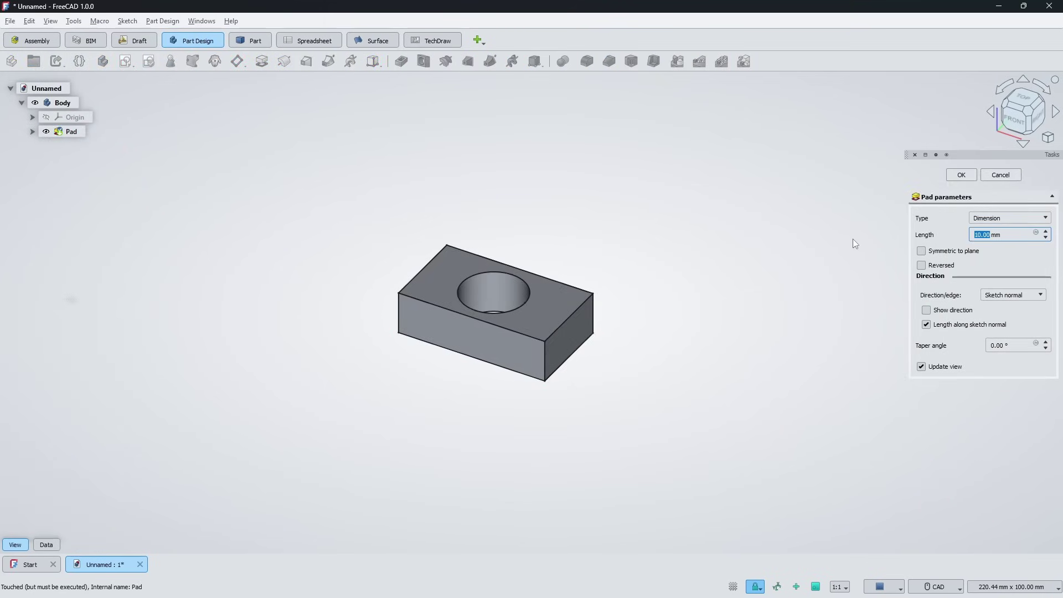
pyautogui.click(953, 176)
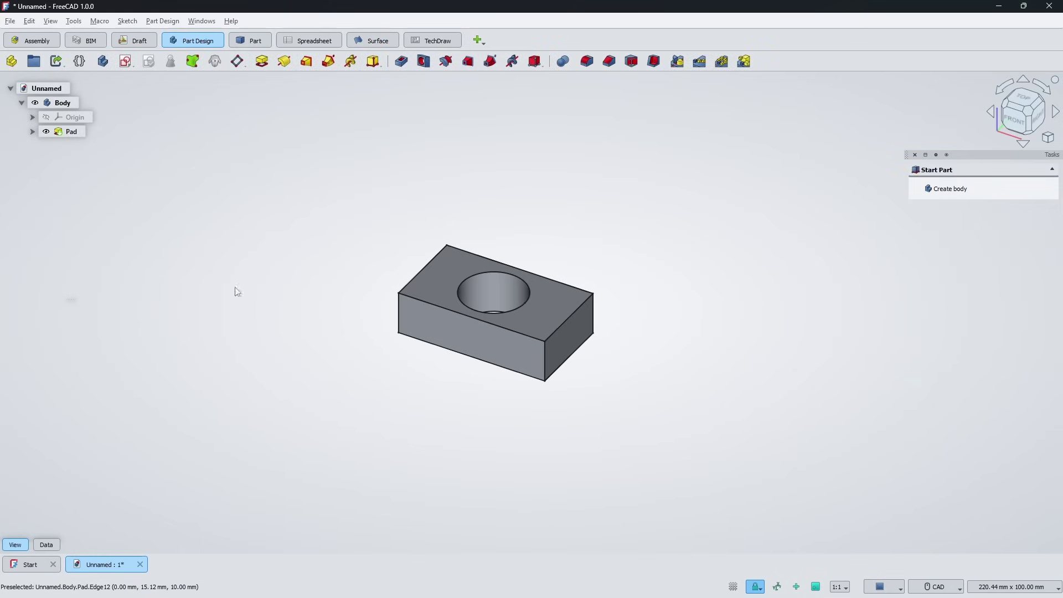
# - Delete that pad and re-pad the sketch 50 mm tall with E
pyautogui.click(61, 137)
pyautogui.press('Delete')
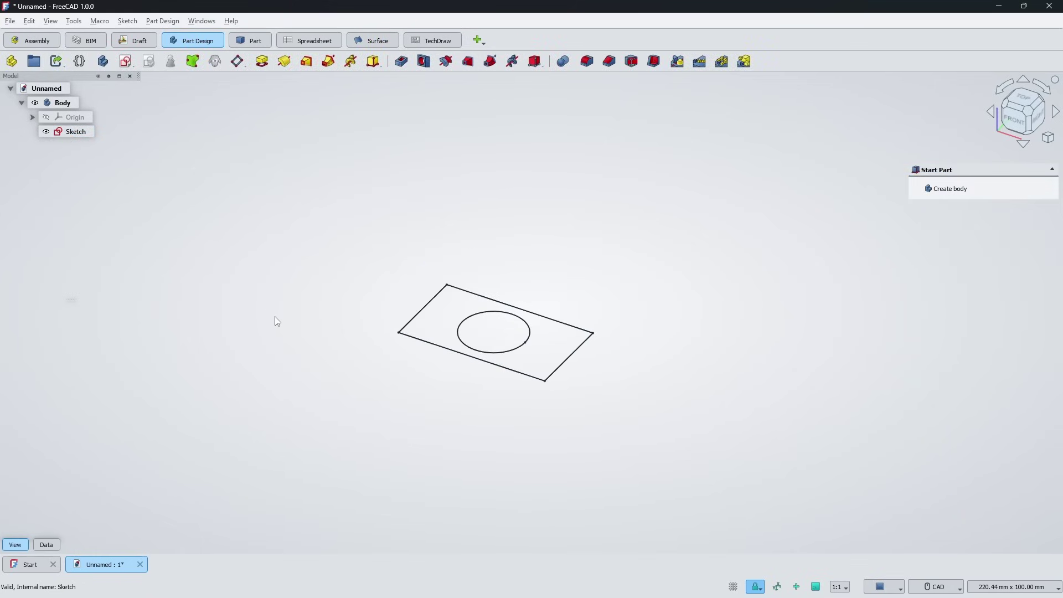
pyautogui.write('e50')
pyautogui.press('Return')
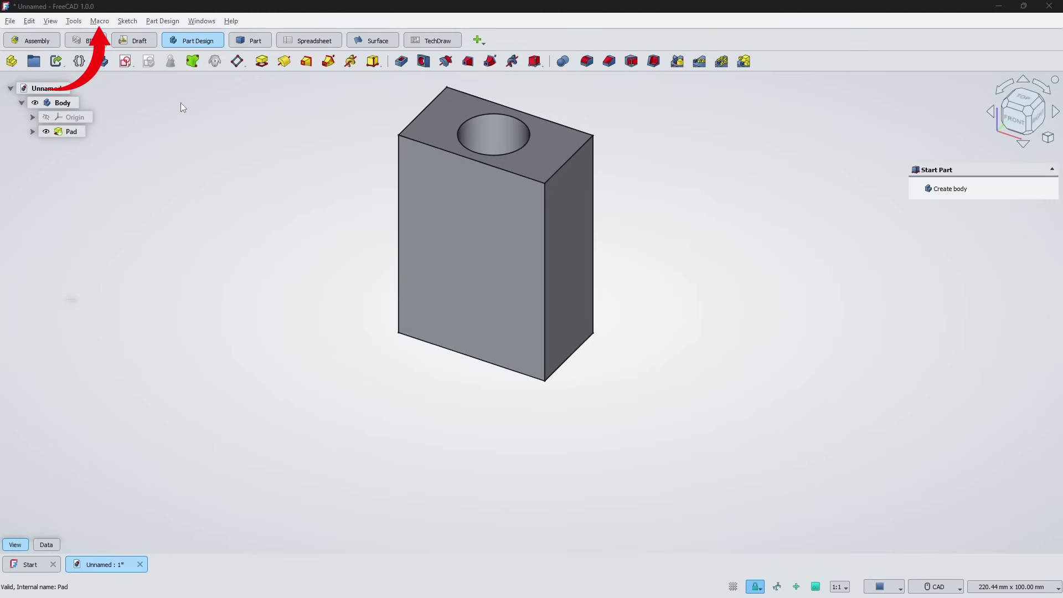
# - Set the Macros dialog's user macro location to the inner Macros folder
pyautogui.click(99, 23)
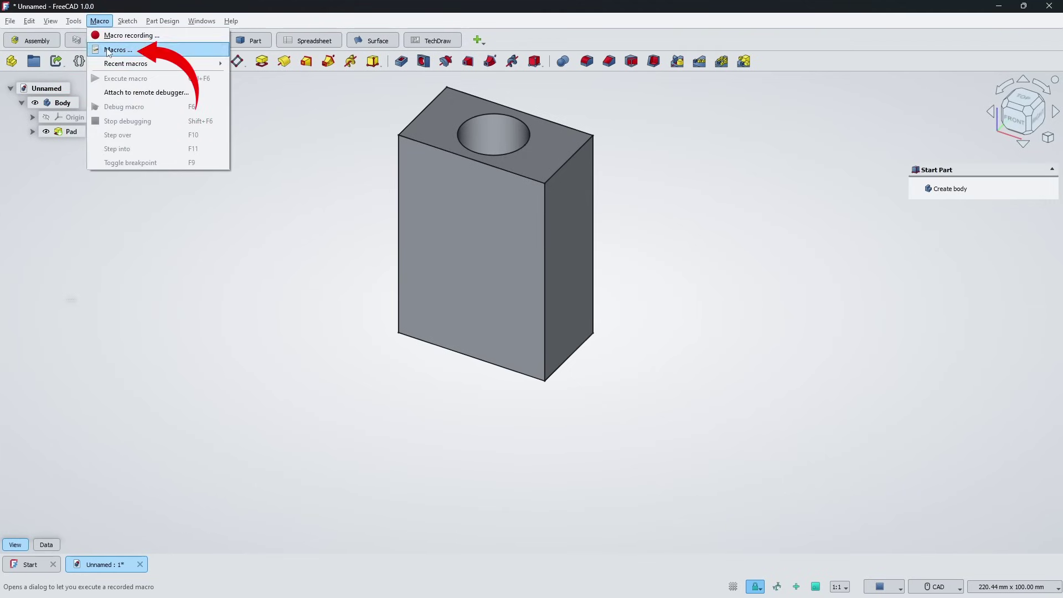
pyautogui.click(110, 49)
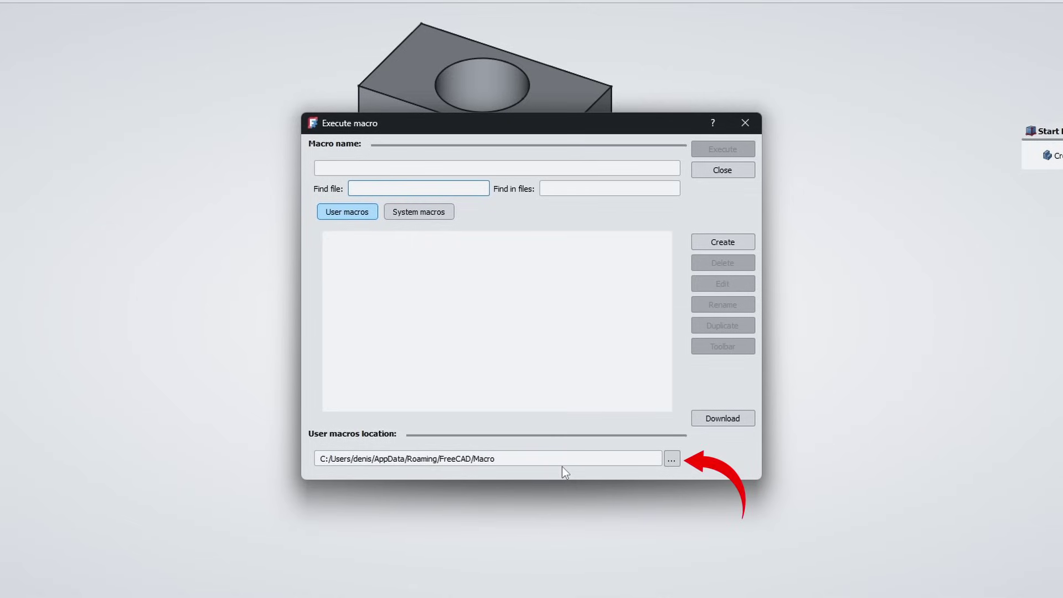
pyautogui.click(673, 460)
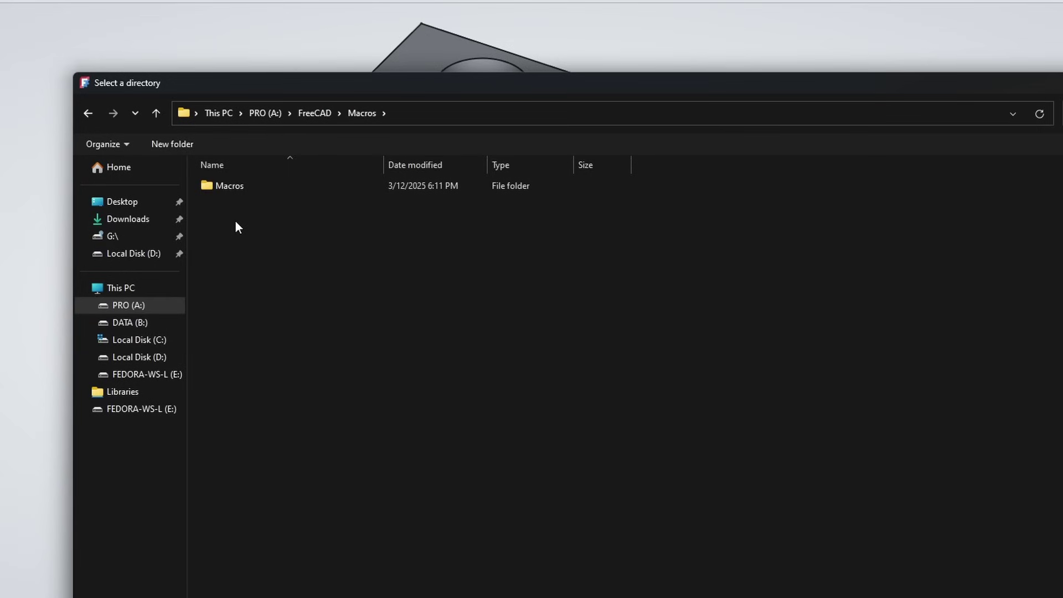
pyautogui.doubleClick(227, 189)
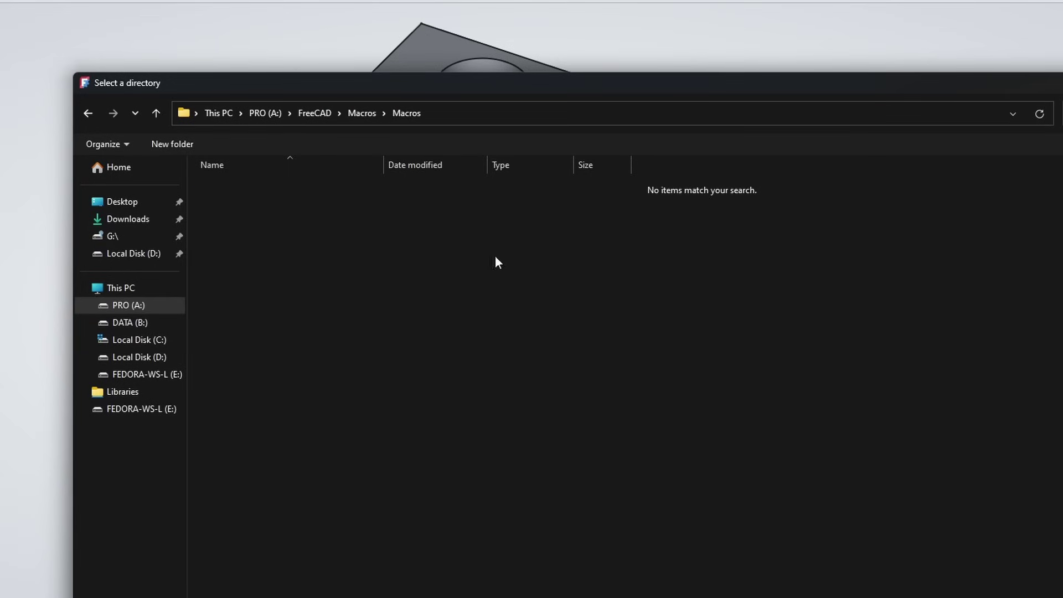
pyautogui.press('Return')
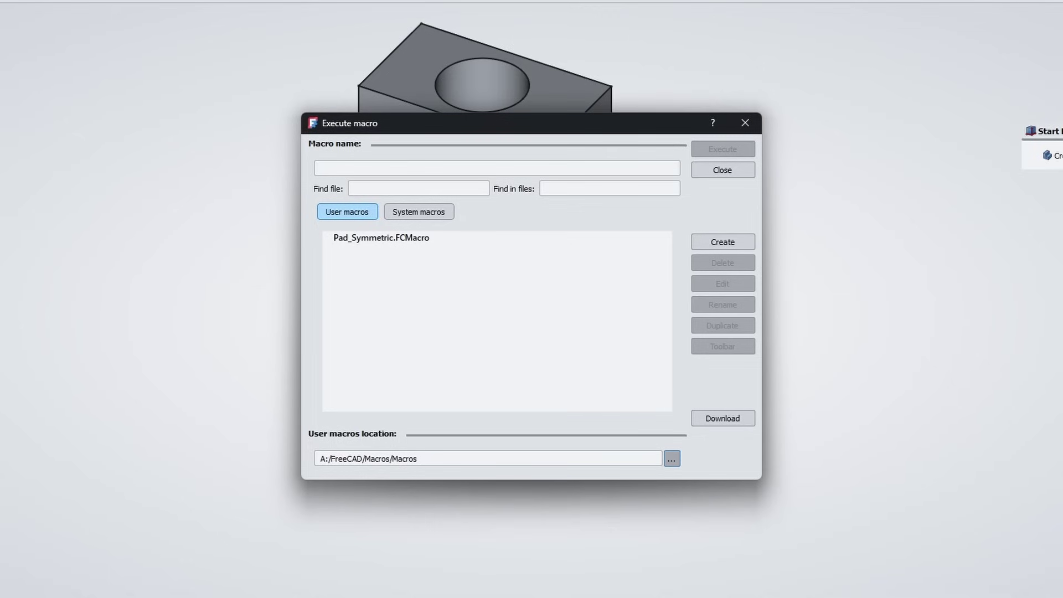
# - Select Pad_Symmetric.FCMacro and start the guided toolbar walkthrough
pyautogui.click(376, 238)
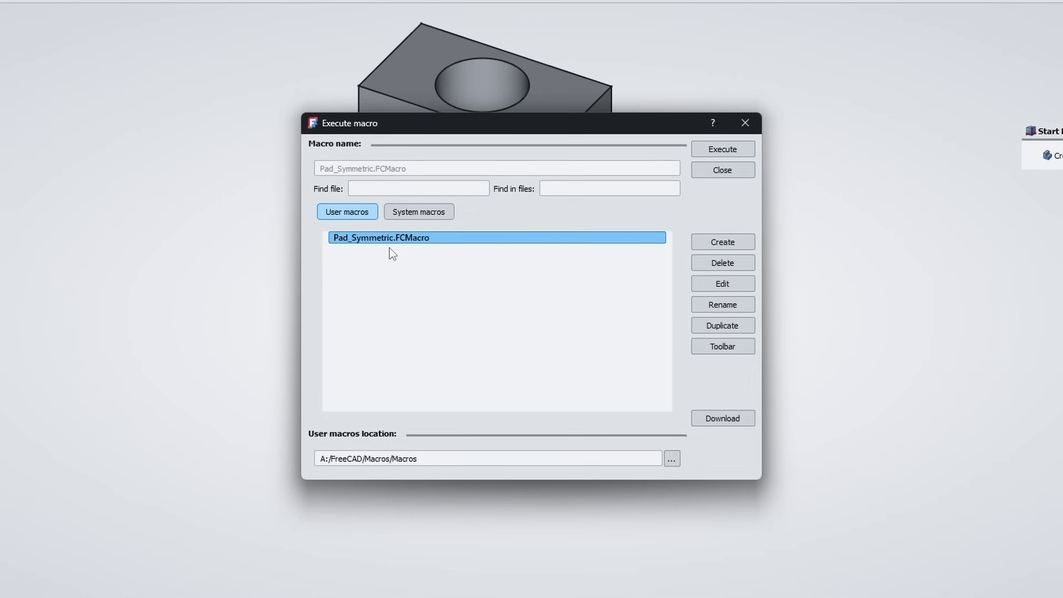
pyautogui.click(725, 350)
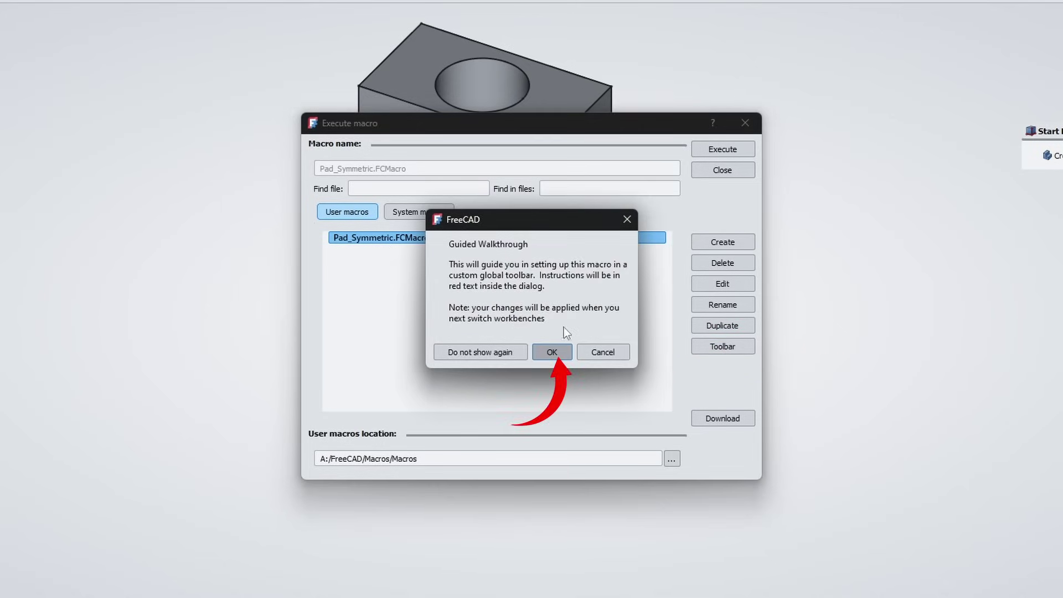
pyautogui.click(558, 354)
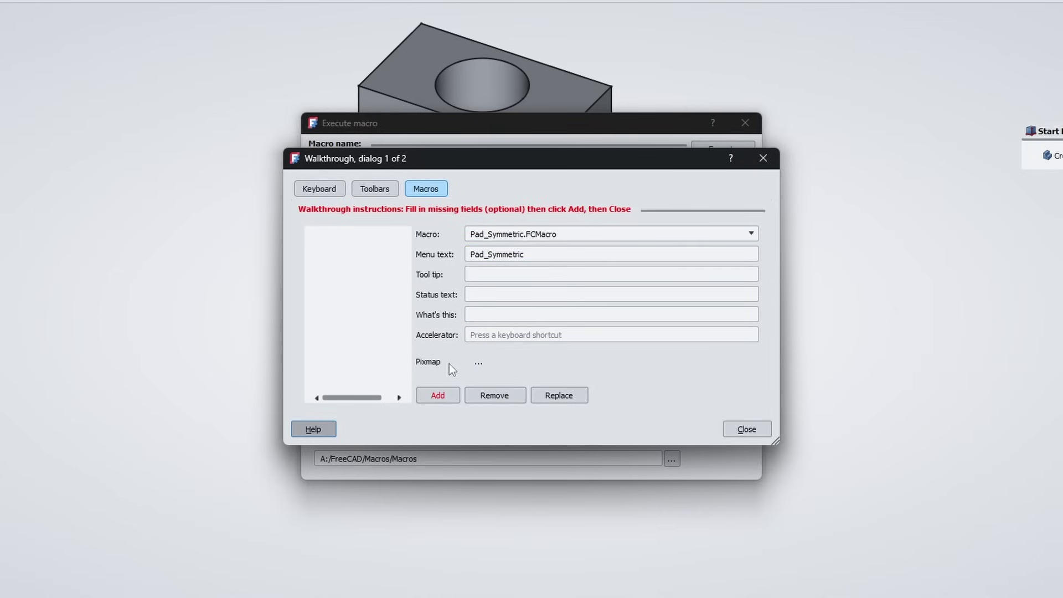
# - Register Pad_Symmetric as a macro command and target the Part Design workbench
pyautogui.click(440, 394)
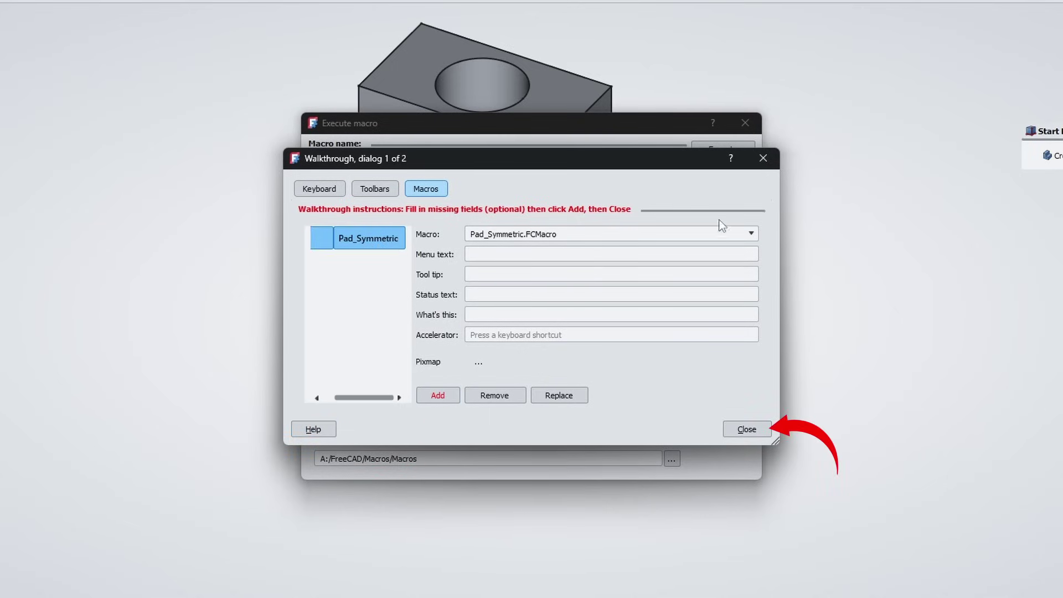
pyautogui.click(748, 429)
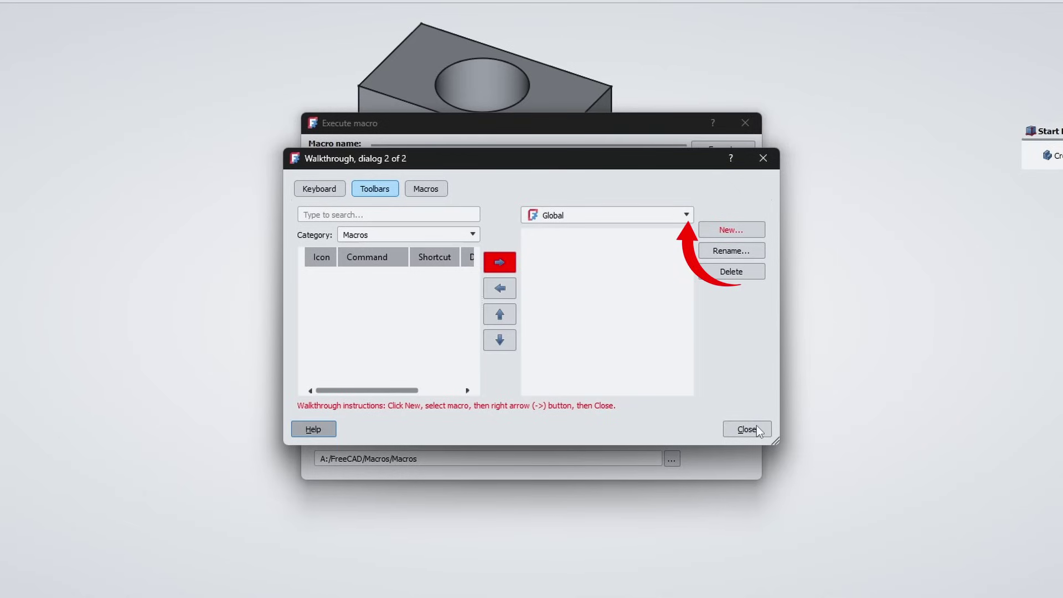
pyautogui.click(435, 304)
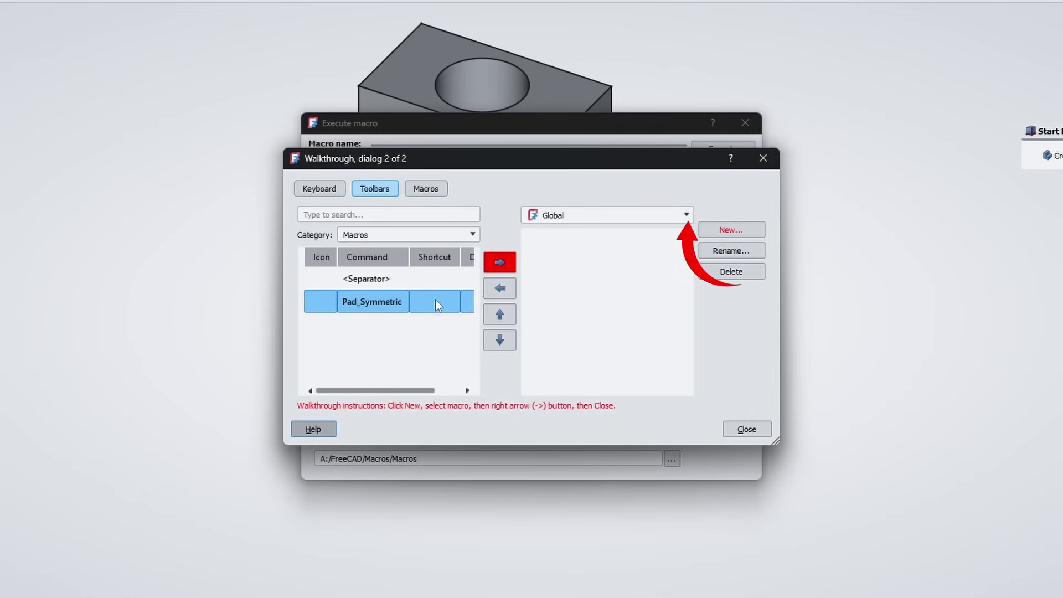
pyautogui.click(687, 217)
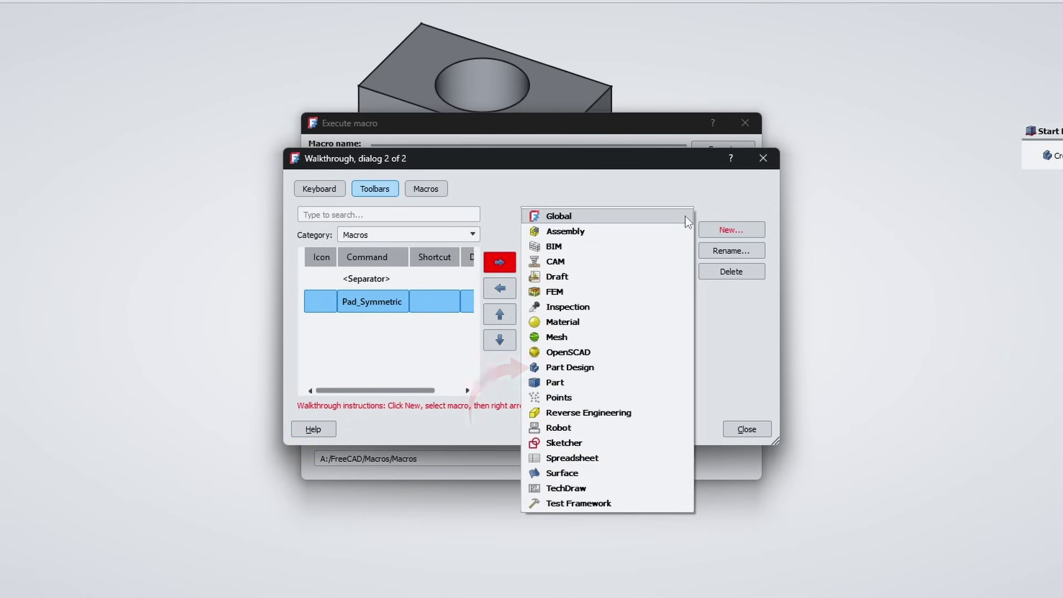
pyautogui.click(600, 369)
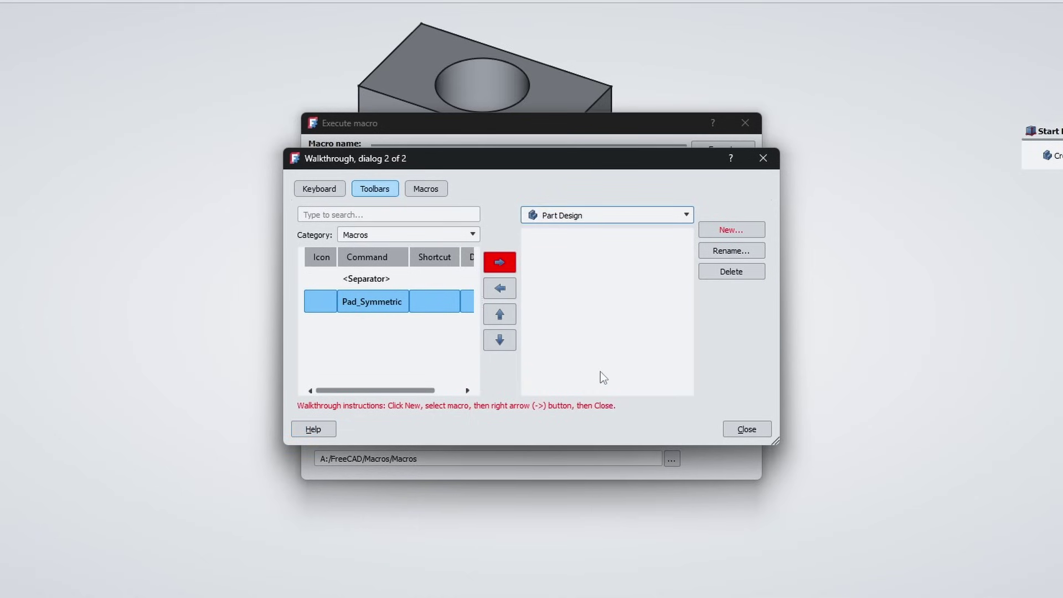
# - Create a toolbar named Macros and add Pad_Symmetric to it
pyautogui.click(724, 233)
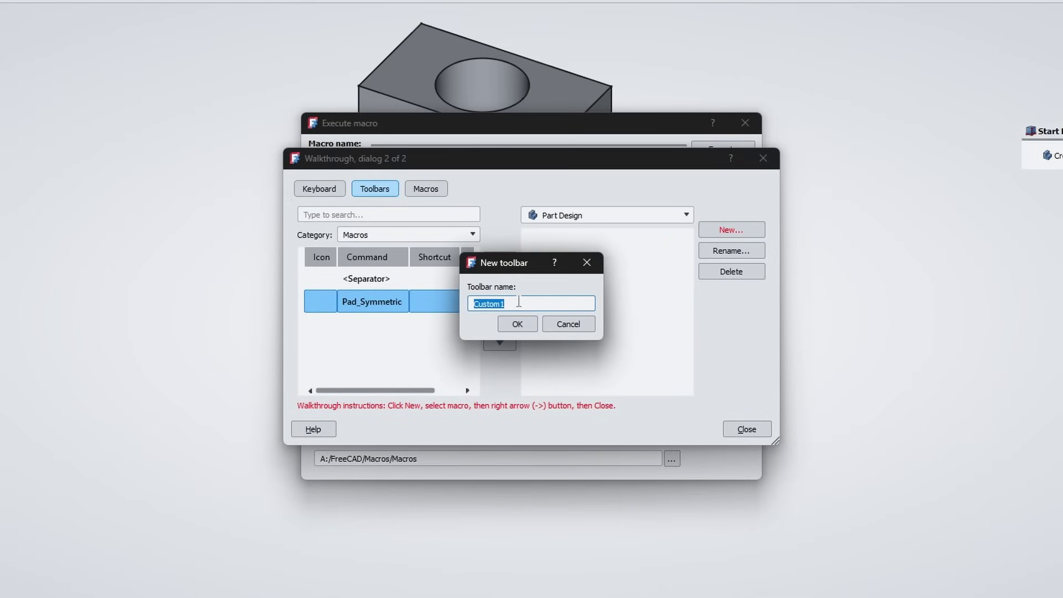
pyautogui.write('Macro')
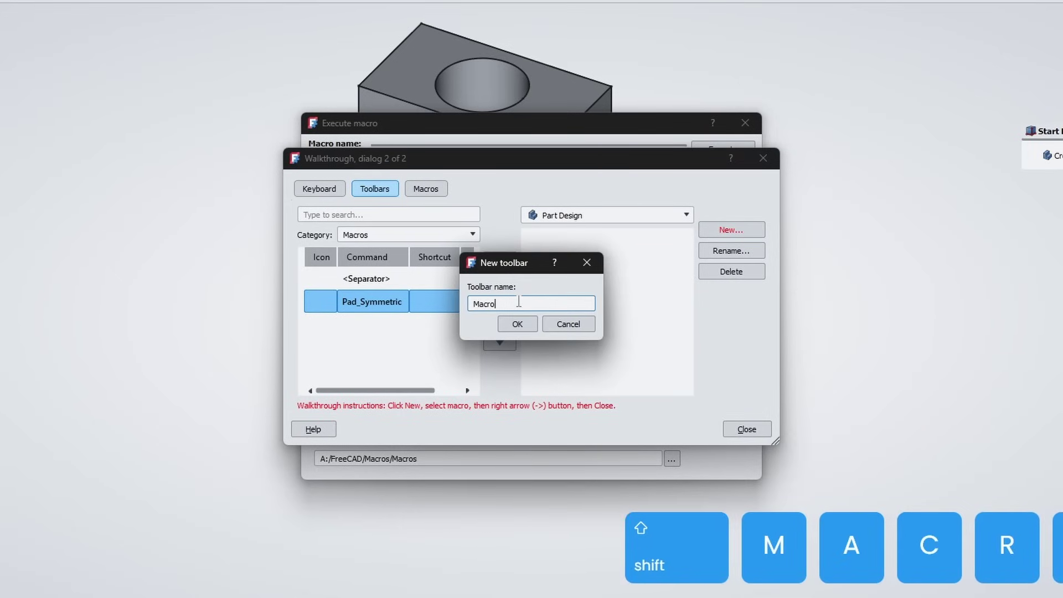
pyautogui.write('s')
pyautogui.click(519, 323)
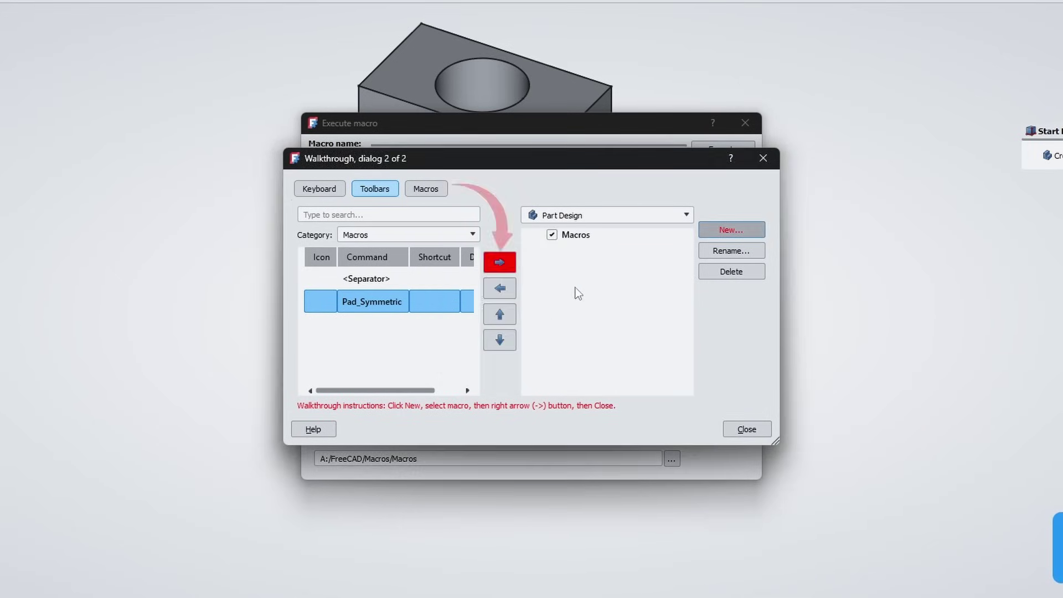
pyautogui.click(502, 263)
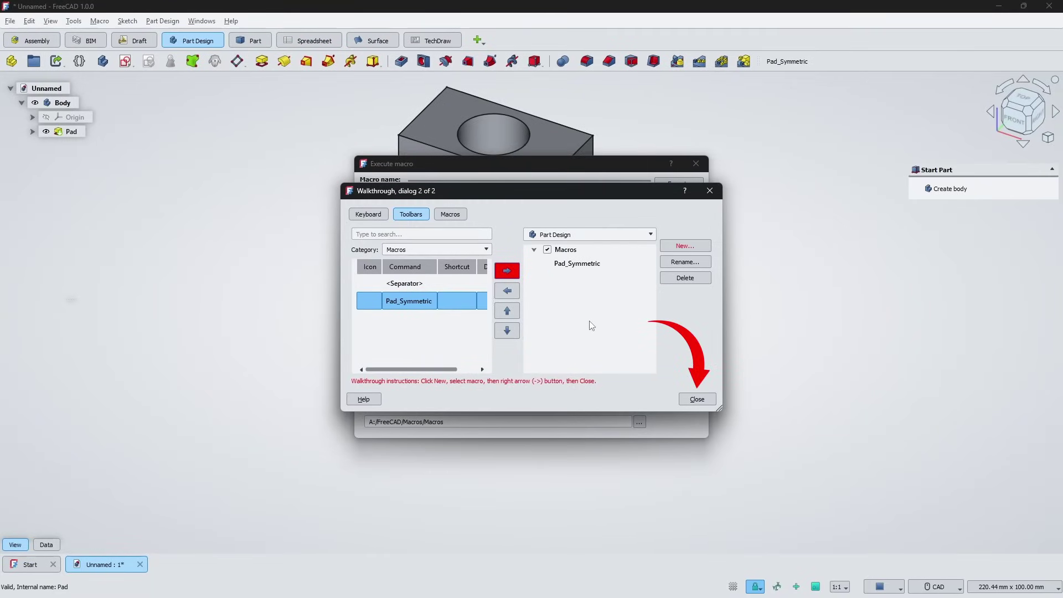
pyautogui.click(698, 399)
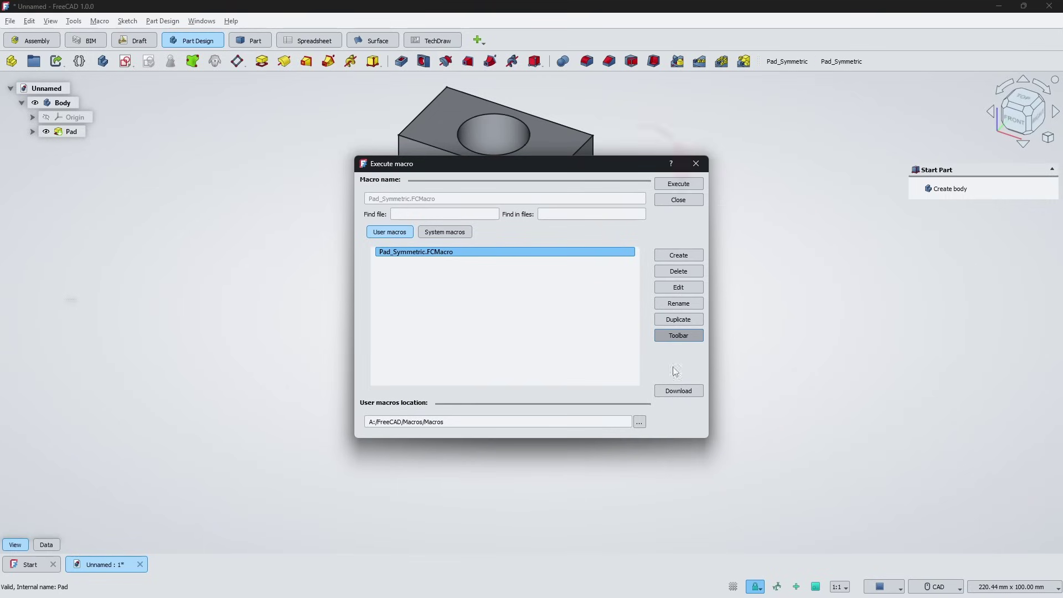
# - Close Execute macro, uncheck both Macros toolbars, and delete Pad from the tree
pyautogui.click(673, 200)
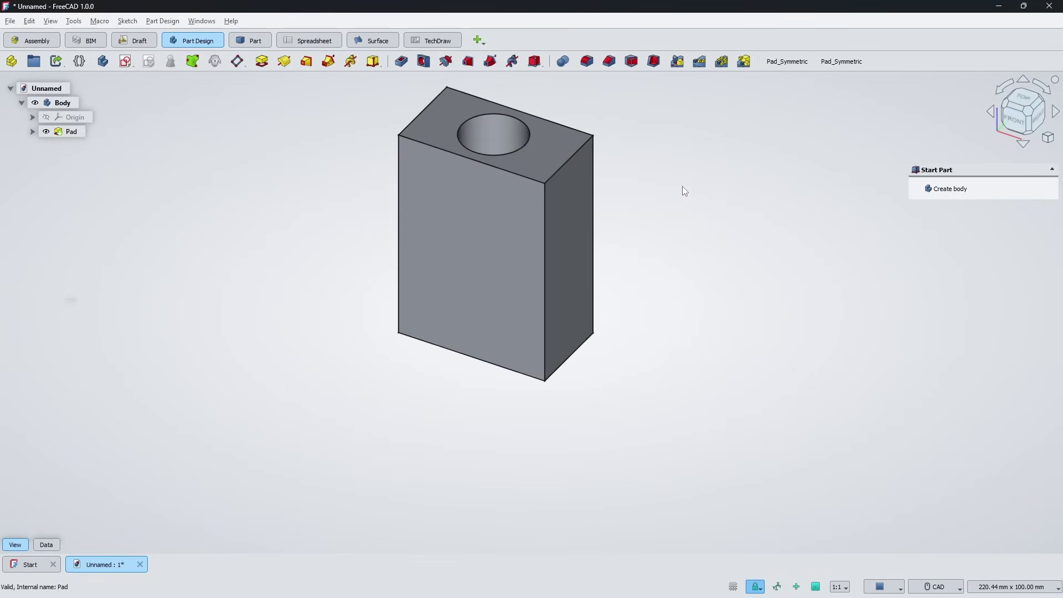
pyautogui.rightClick(878, 59)
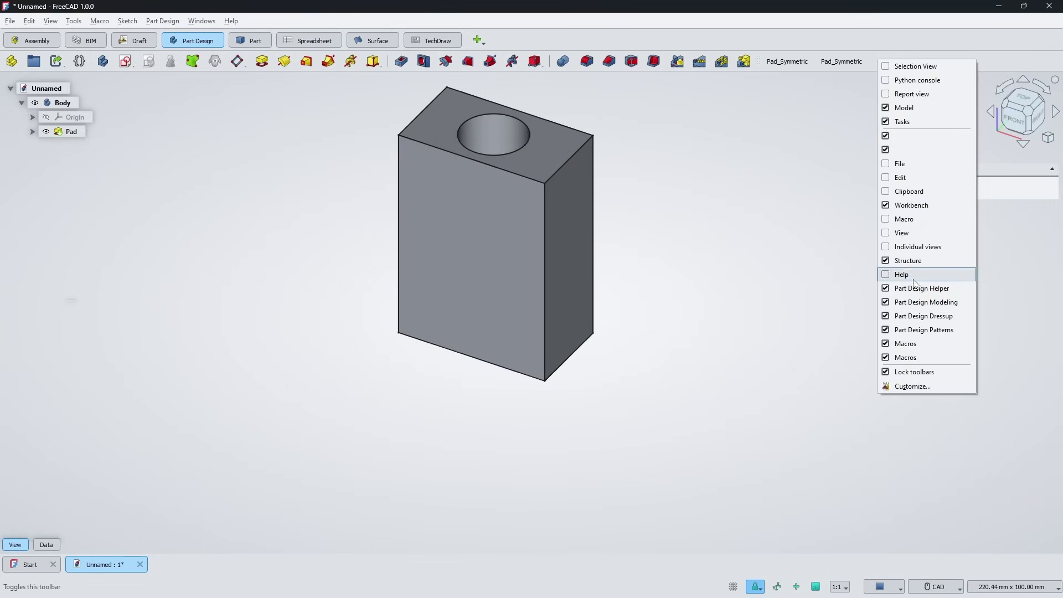
pyautogui.click(885, 345)
pyautogui.rightClick(838, 60)
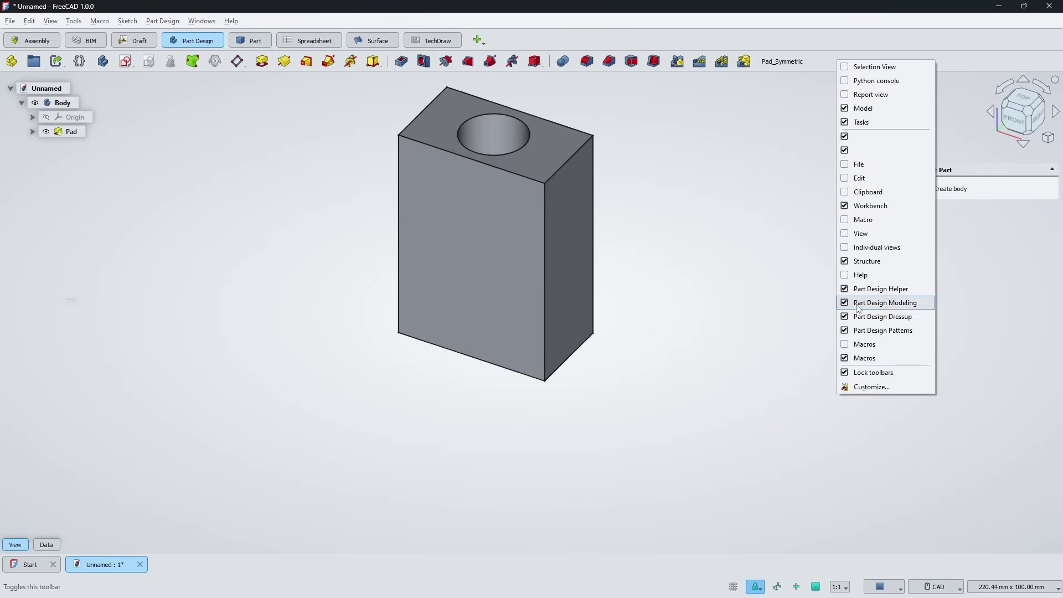
pyautogui.click(848, 360)
pyautogui.click(70, 132)
pyautogui.press('Delete')
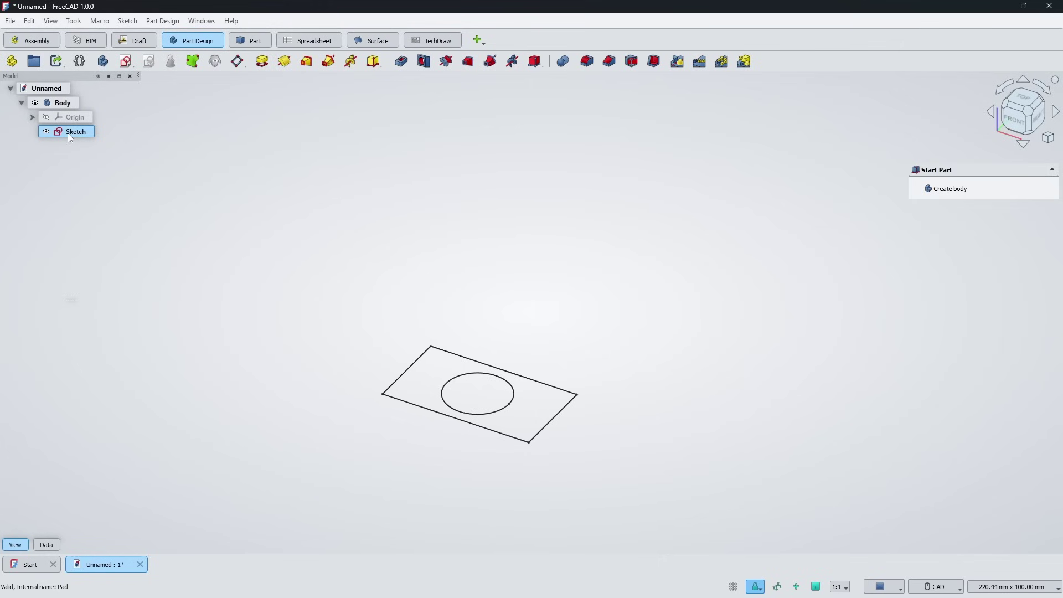
# - Assign Ctrl+Shift+E to the Pad_Symmetric macro in Customize's Keyboard tab, Macros category
pyautogui.click(203, 120)
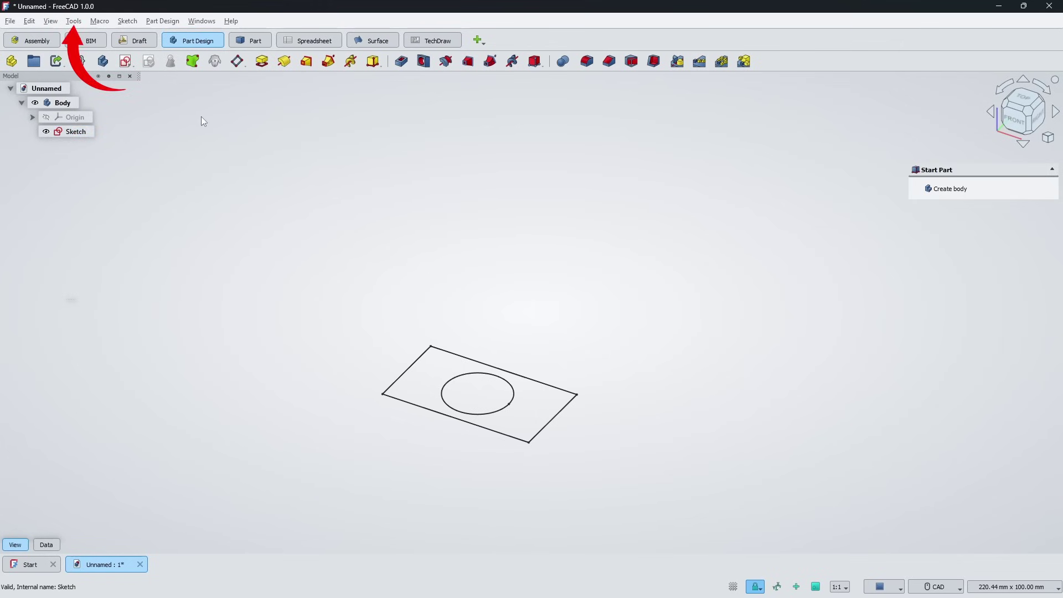
pyautogui.click(73, 21)
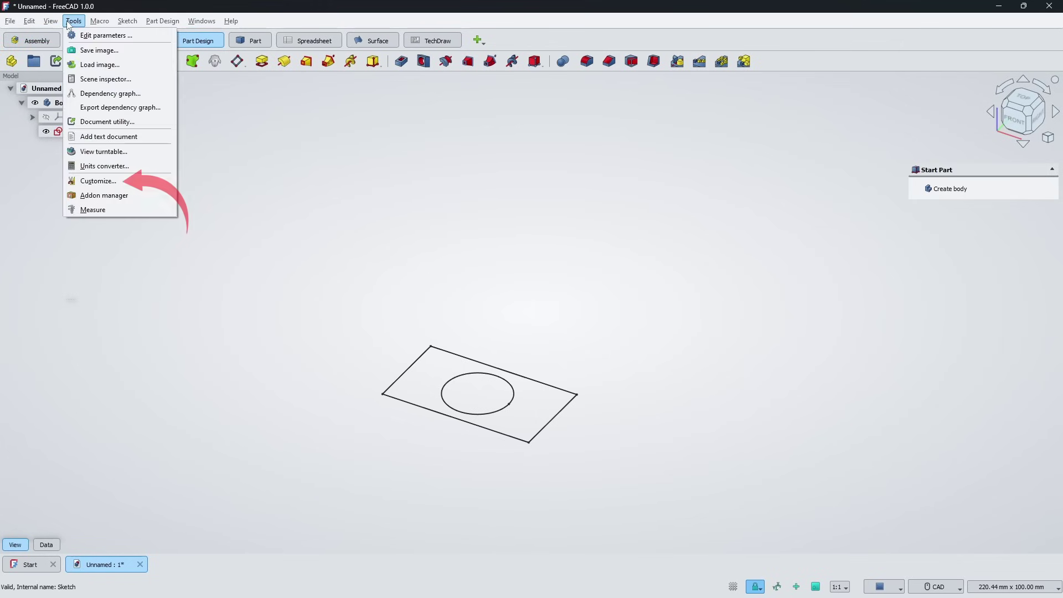
pyautogui.click(99, 179)
pyautogui.click(412, 251)
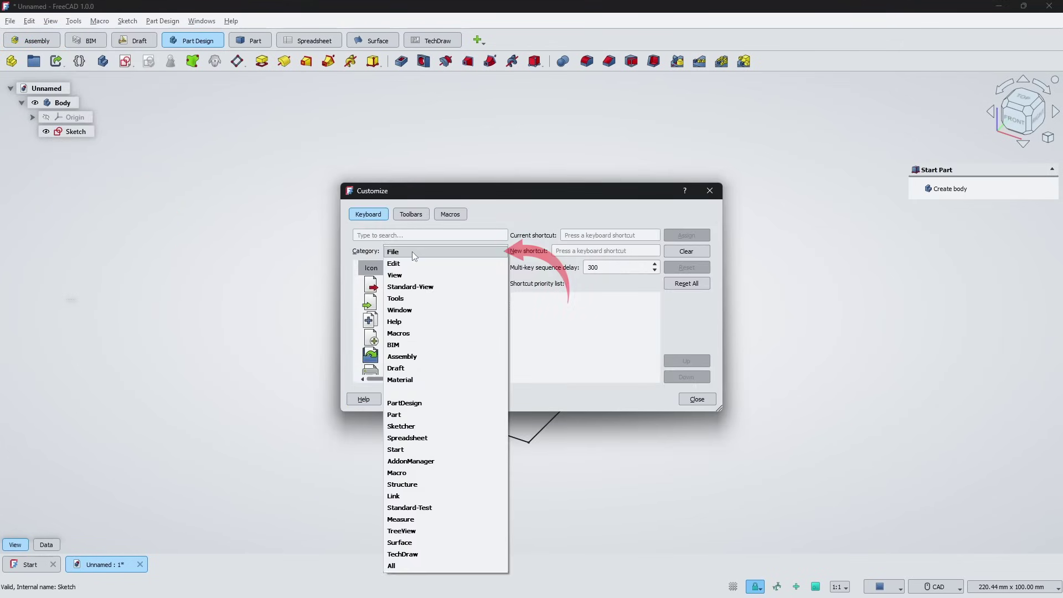
pyautogui.click(410, 334)
pyautogui.click(422, 284)
pyautogui.click(576, 250)
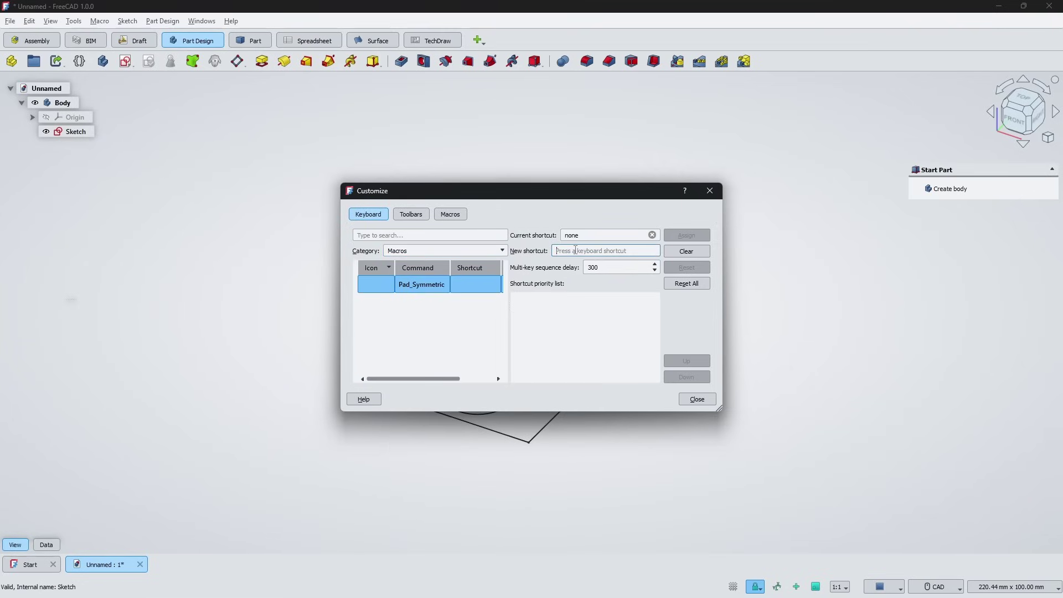
pyautogui.hotkey('ctrl', 'shift', 'e')
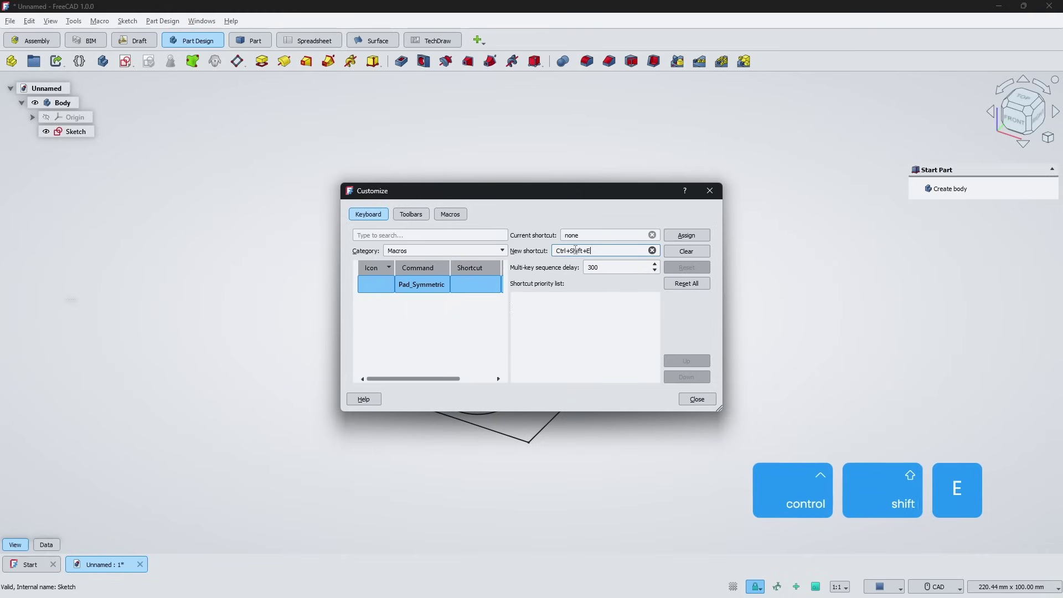
pyautogui.click(687, 235)
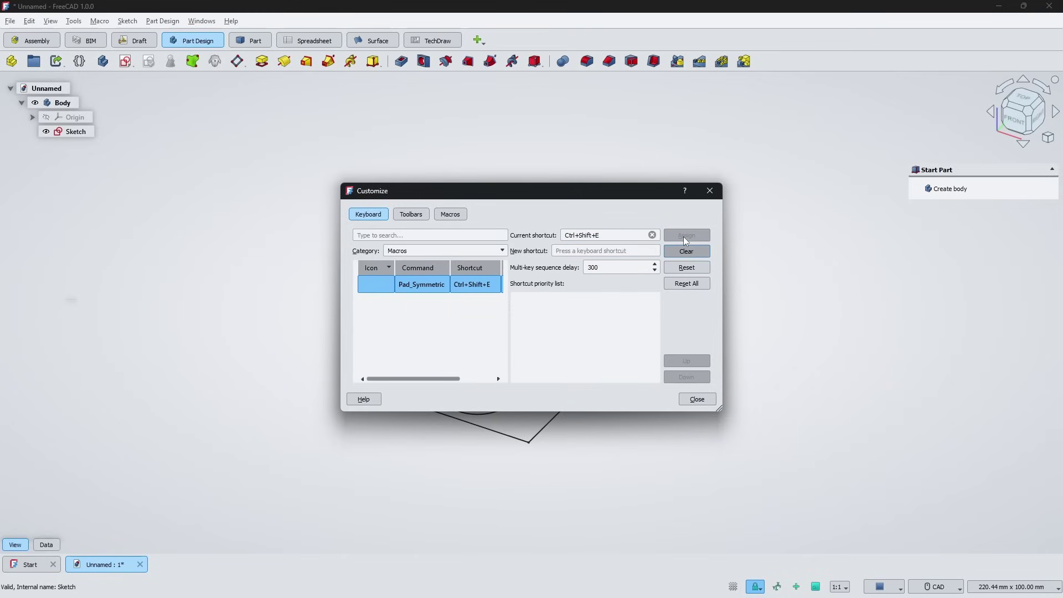
pyautogui.click(698, 399)
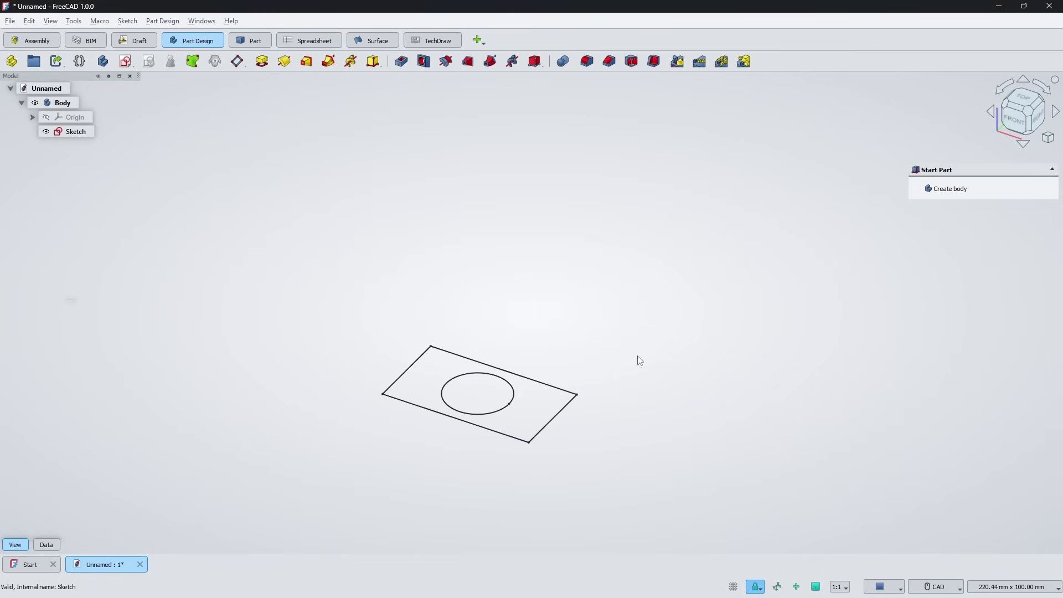
# - Pad the sketch symmetrically with Ctrl+Shift+E, then pocket the square sketch through all with Alt+Shift+E
pyautogui.click(76, 132)
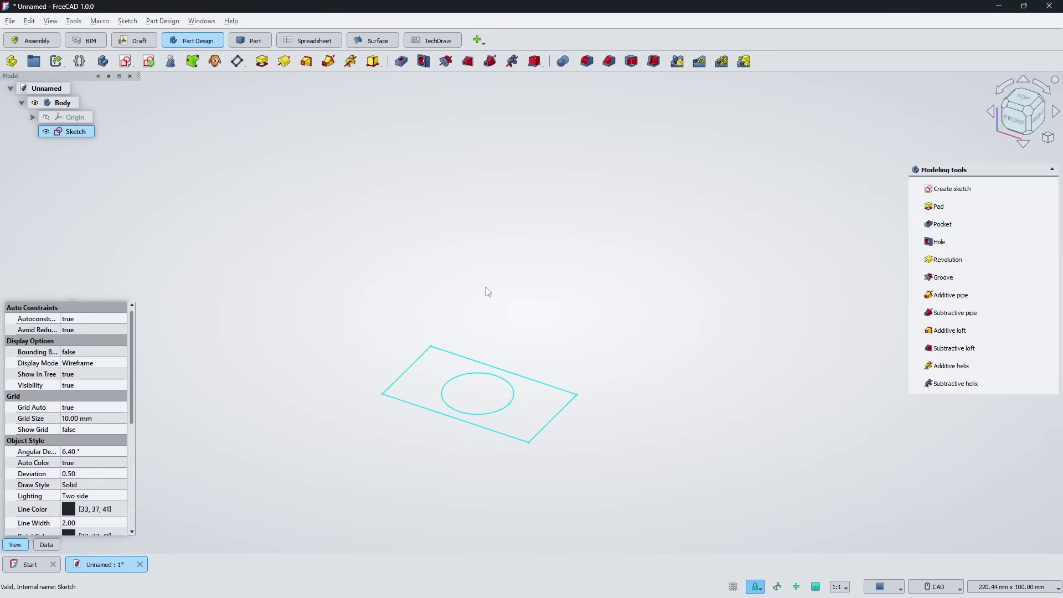
pyautogui.hotkey('ctrl', 'shift', 'e')
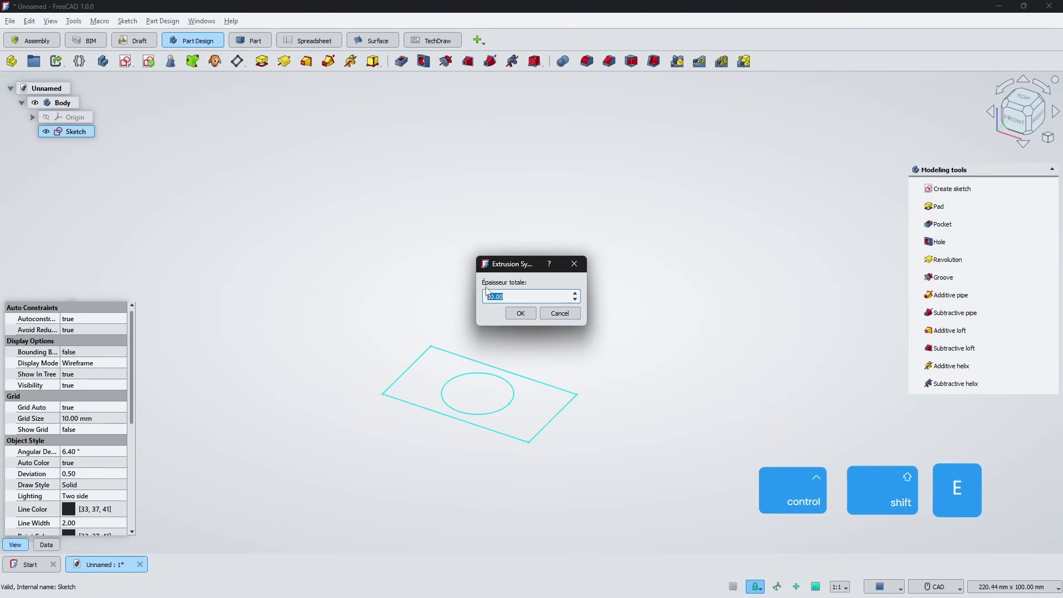
pyautogui.click(525, 318)
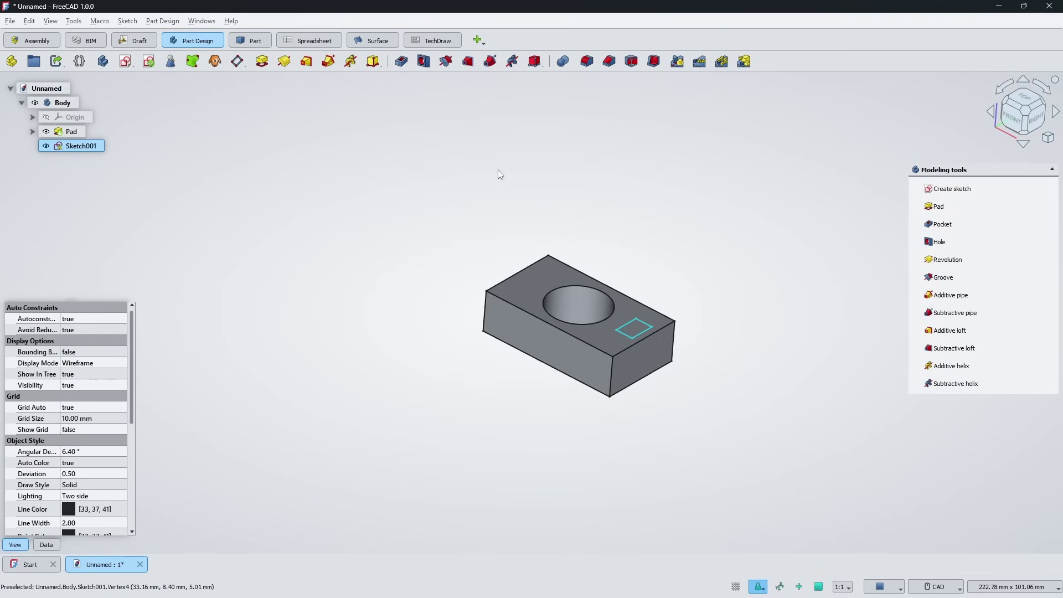
pyautogui.hotkey('alt', 'shift', 'e')
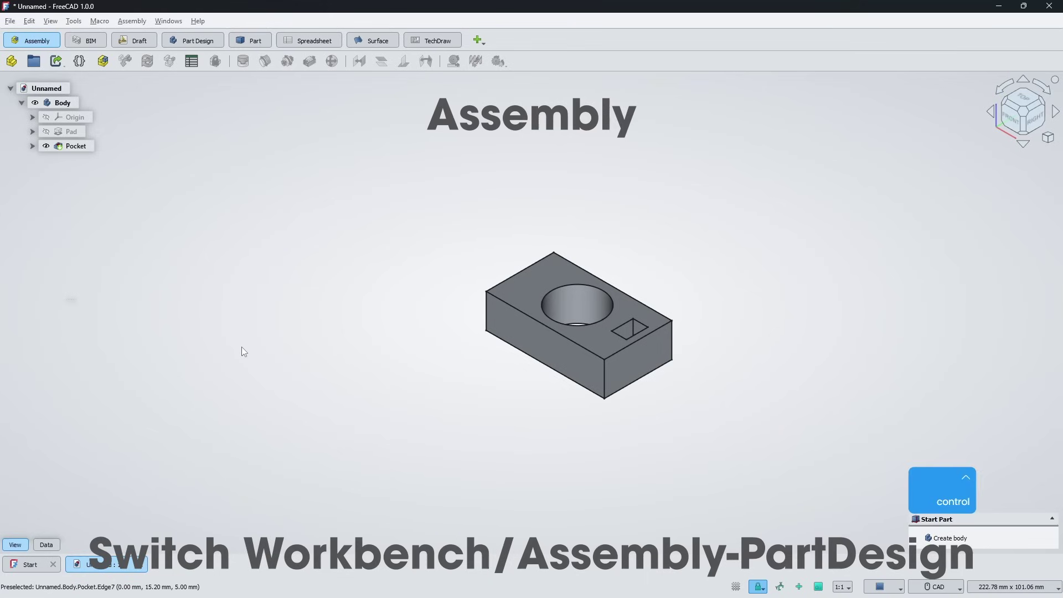
pyautogui.hotkey('ctrl', 'F2')
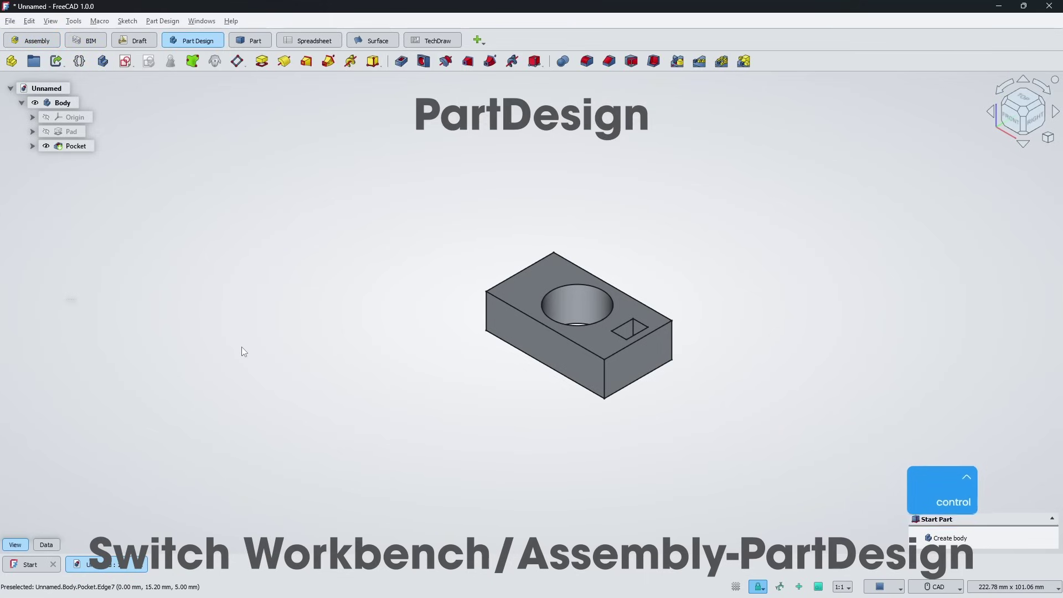
# - Run FCInfo on the Body to read its area, volume and mass, then list the macros
pyautogui.hotkey('ctrl', 'F1')
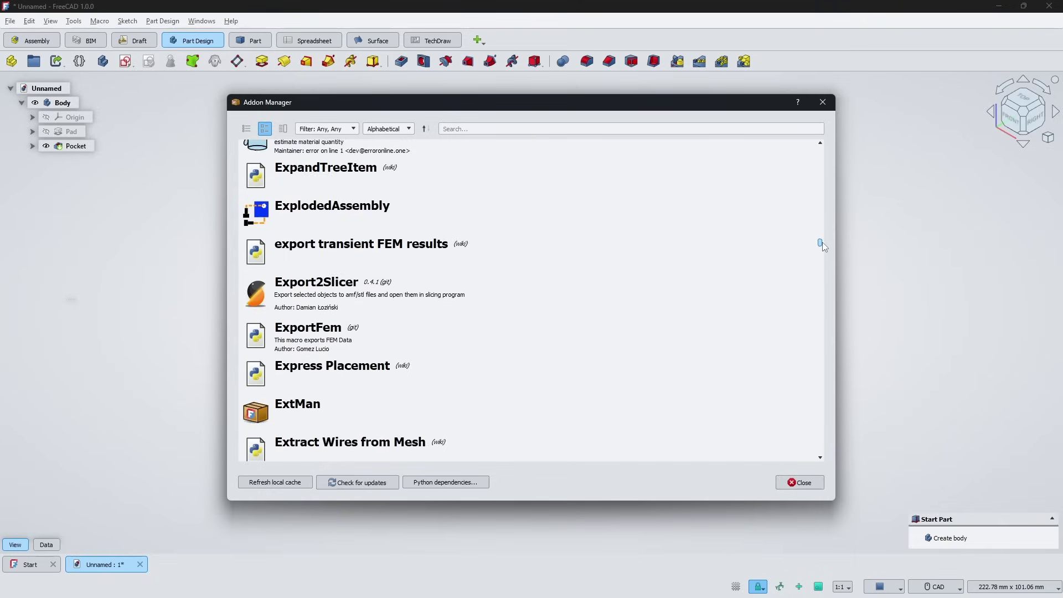
pyautogui.moveTo(822, 241); pyautogui.dragTo(823, 254)
pyautogui.click(286, 248)
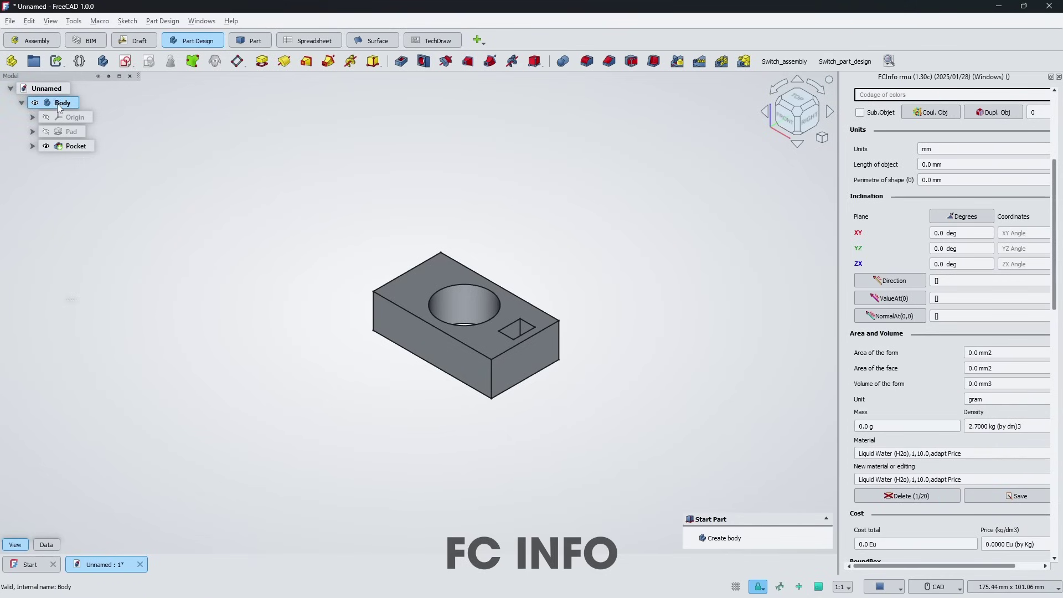
pyautogui.click(59, 106)
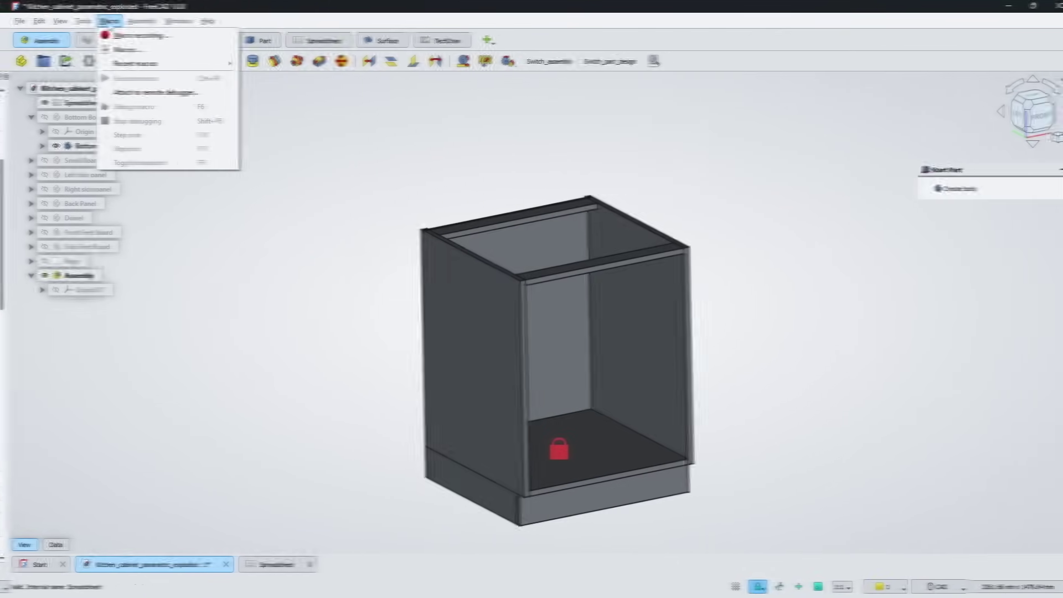
pyautogui.click(106, 49)
# - Run the splitWindow macro and move the floating spreadsheet window aside
pyautogui.click(422, 280)
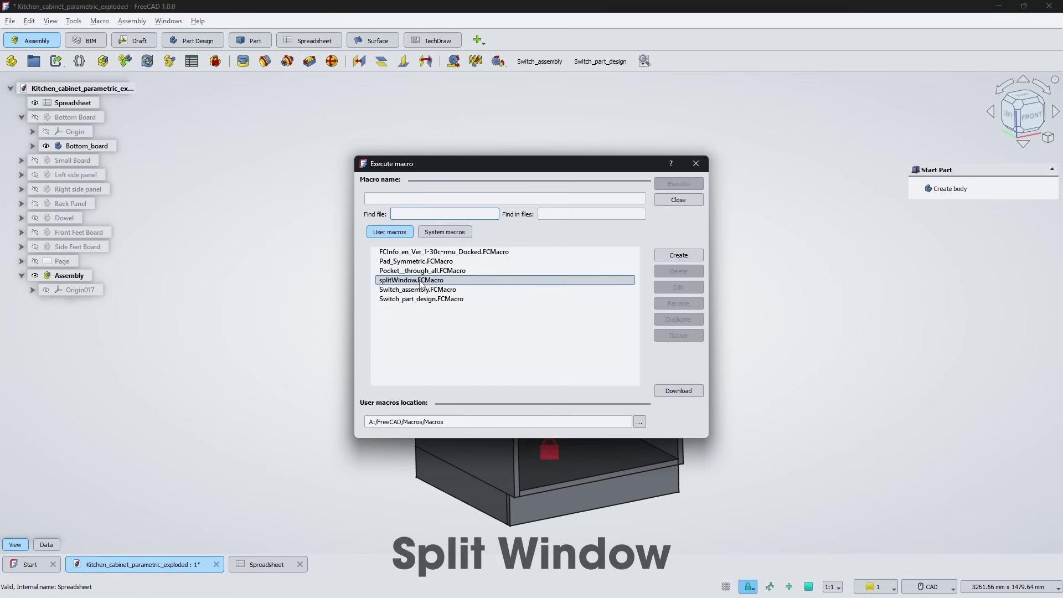
pyautogui.click(683, 184)
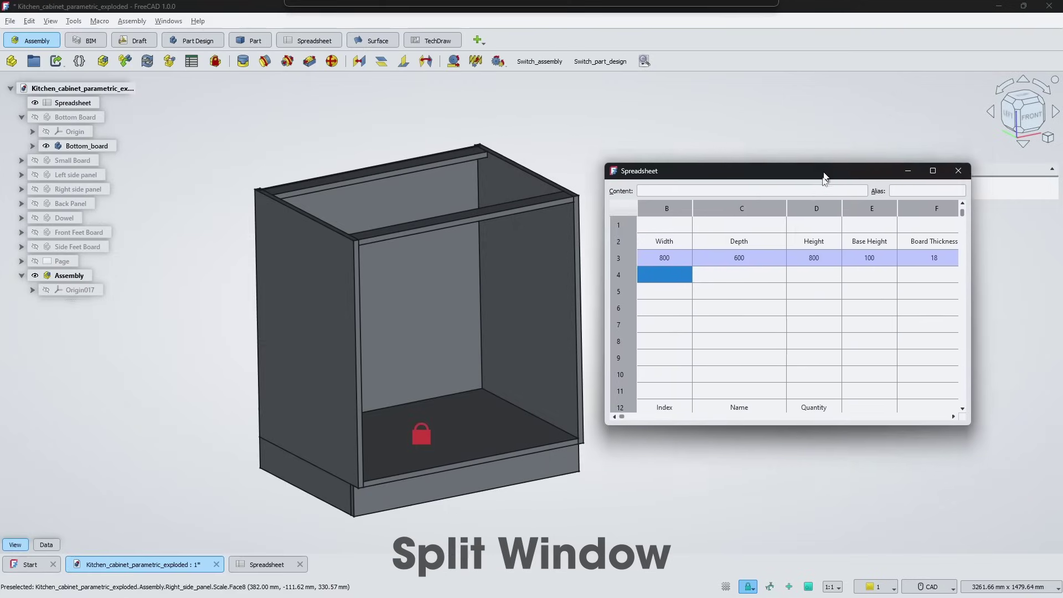
pyautogui.moveTo(823, 183); pyautogui.dragTo(862, 193)
# - Set Width in B3 to 600 and Height in D3 to 1000
pyautogui.write('600')
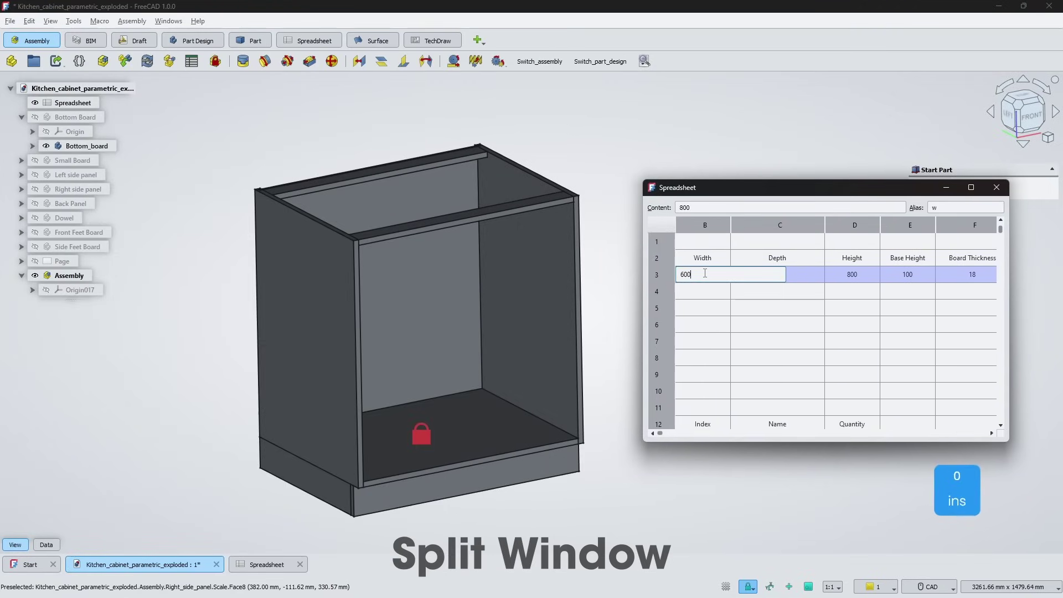
pyautogui.press('Return')
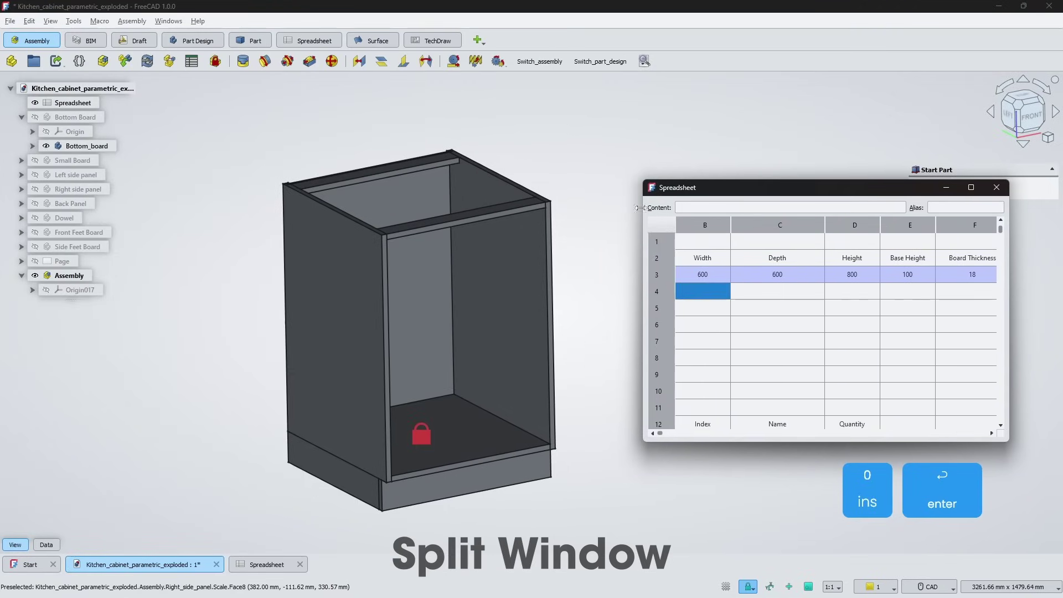
pyautogui.click(852, 276)
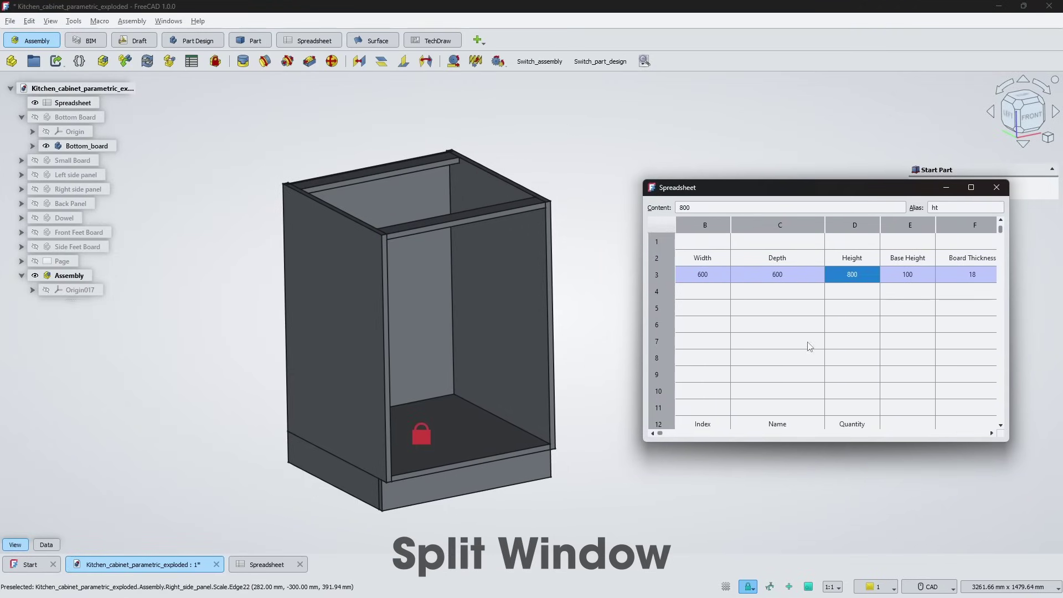
pyautogui.write('1000')
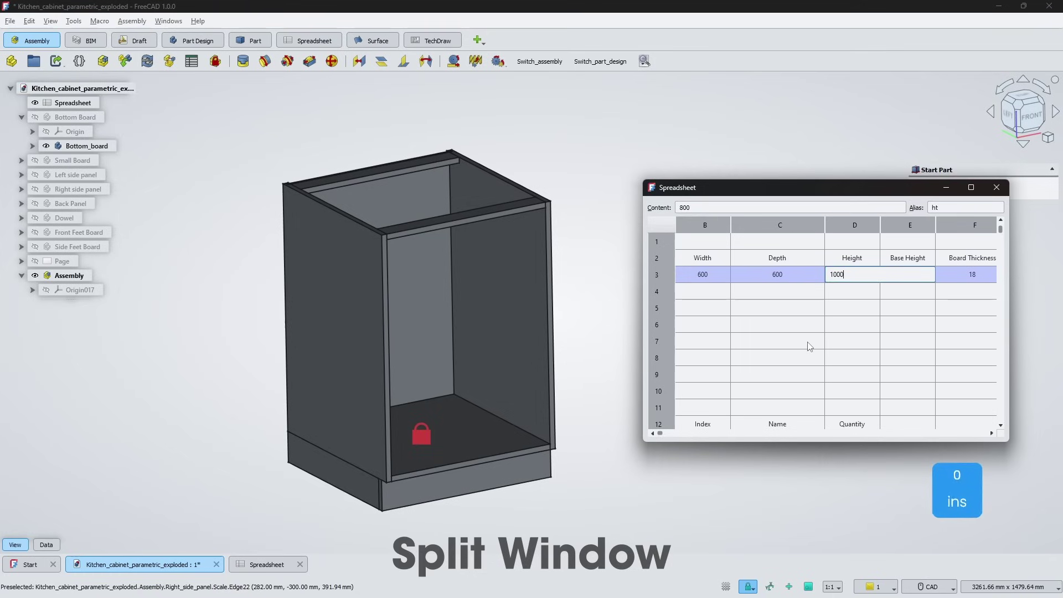
pyautogui.press('Return')
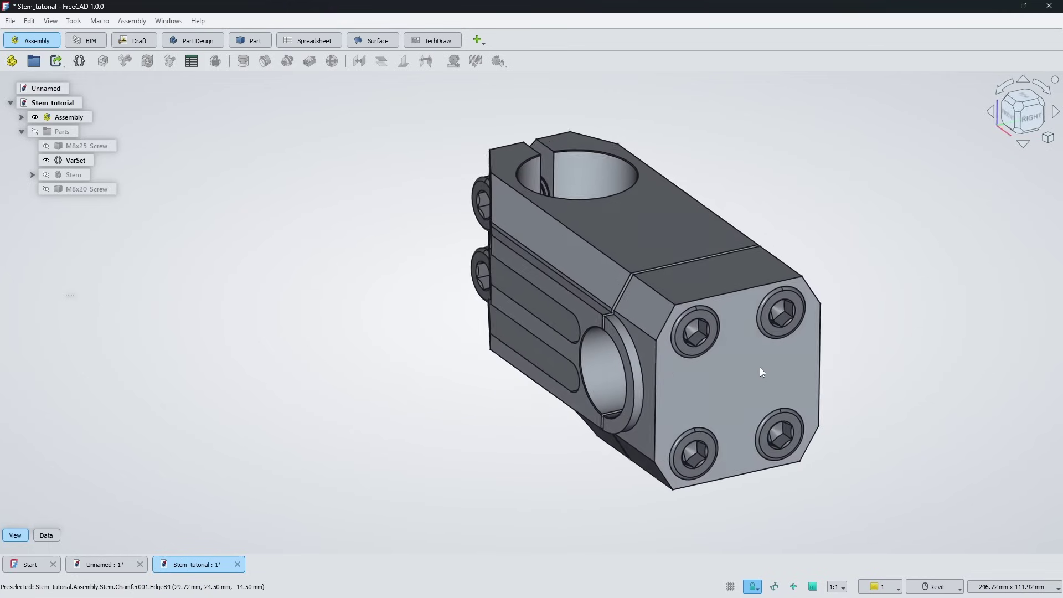
# - Toggle the stem to wireframe and back to shaded via the Tab pie menu
pyautogui.press('Tab')
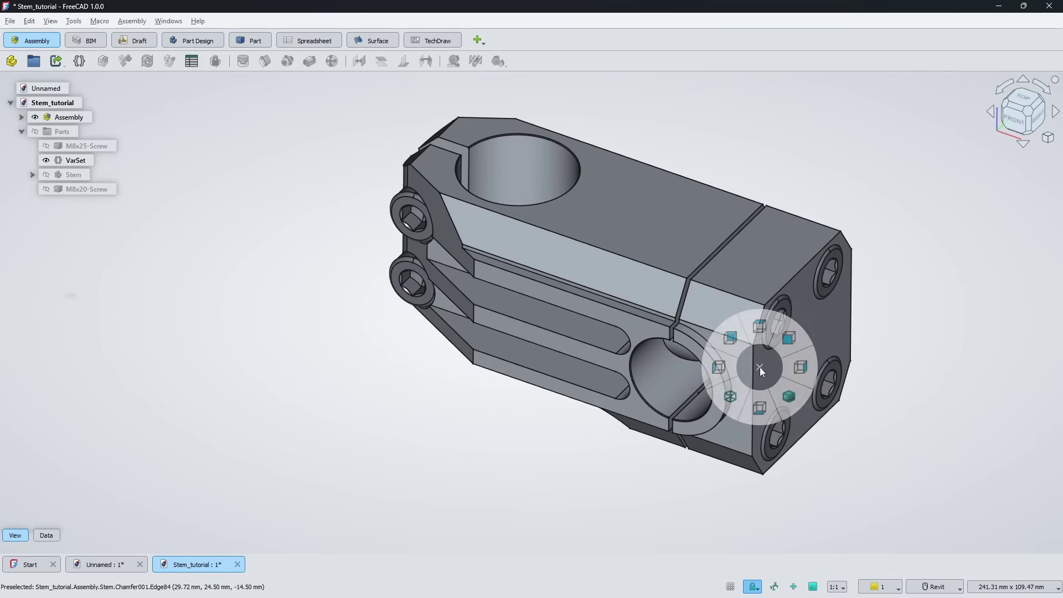
pyautogui.click(682, 422)
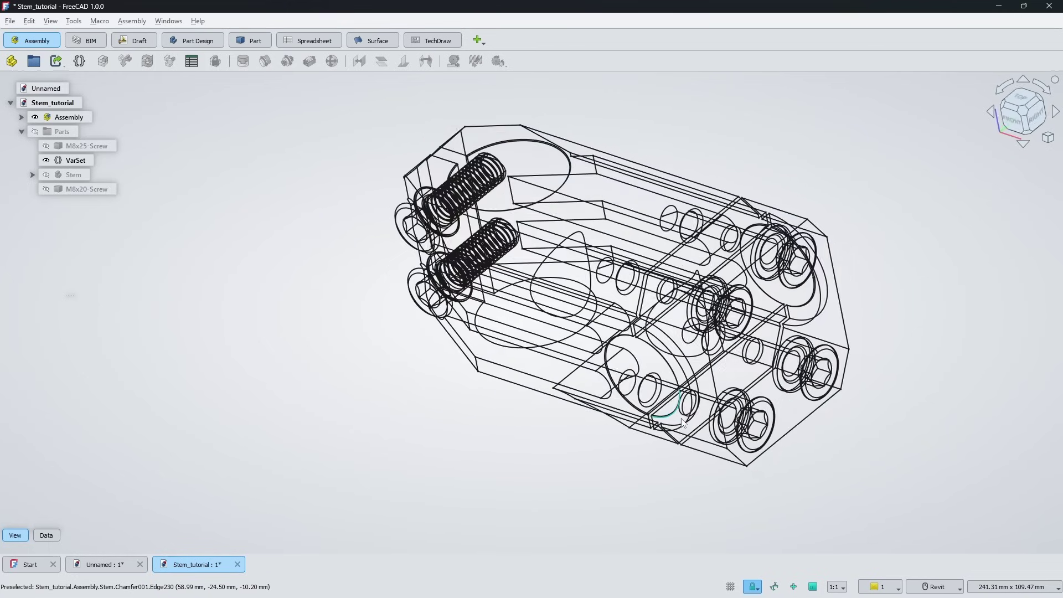
pyautogui.press('Tab')
pyautogui.click(756, 469)
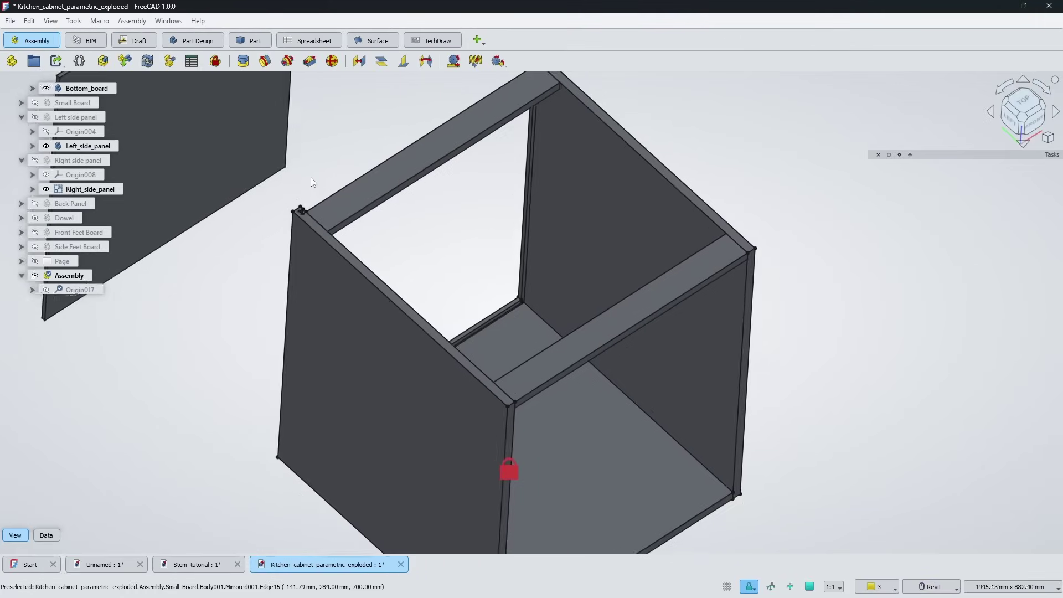
# - Create a fixed joint between the left side panel and back panel corner vertices
pyautogui.scroll(5, 302, 183)
pyautogui.press('Tab')
pyautogui.click(412, 181)
pyautogui.scroll(1, 287, 187)
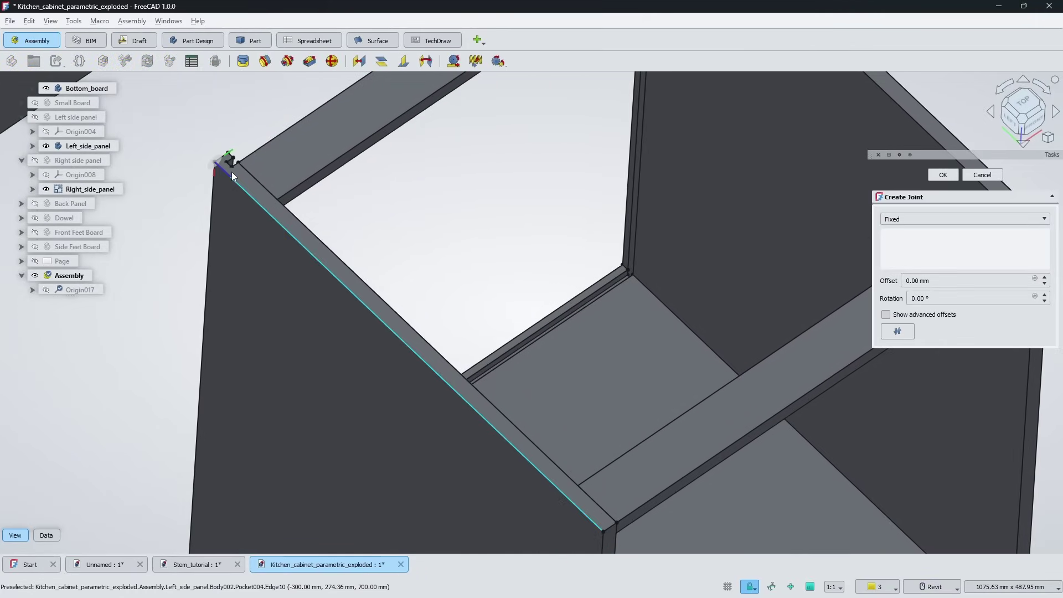
pyautogui.click(232, 166)
pyautogui.scroll(-4, 232, 172)
pyautogui.scroll(3, 310, 165)
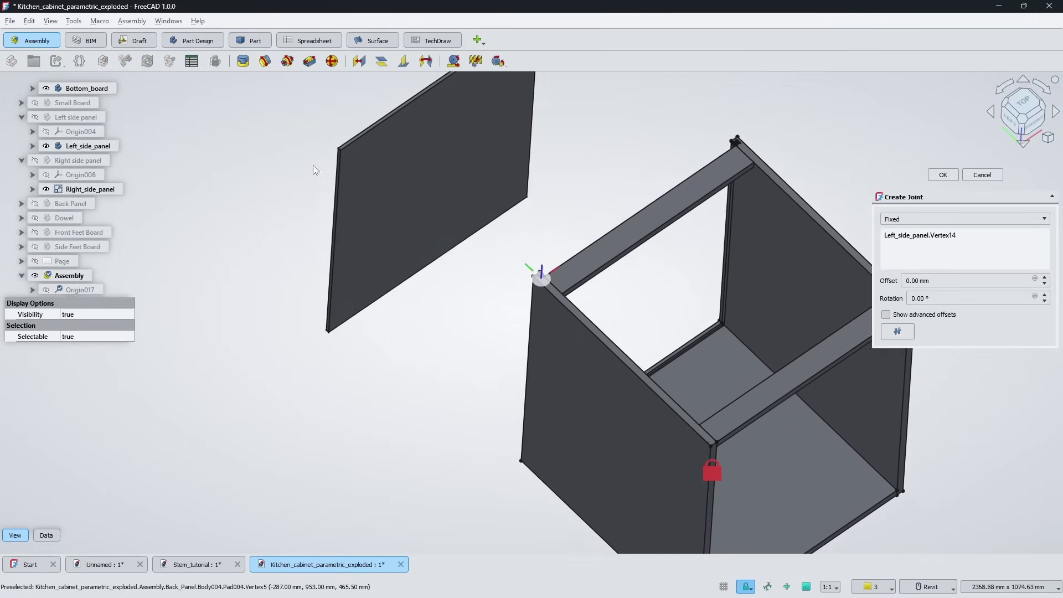
pyautogui.click(381, 147)
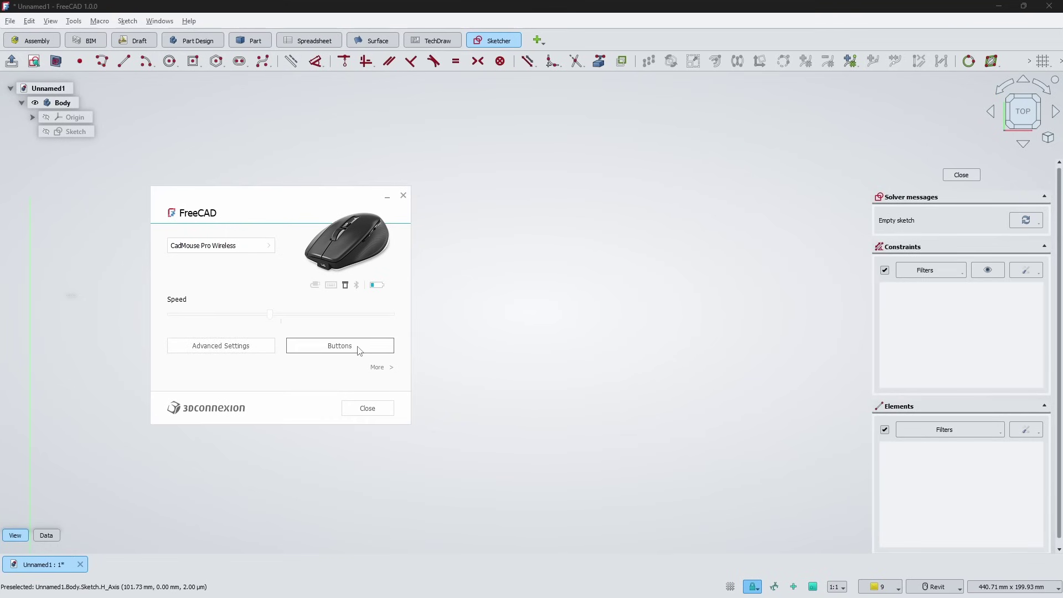
# - Open the Simple Sketcher radial menu in the Radial Menu Editor from the button's command list
pyautogui.moveTo(293, 208); pyautogui.dragTo(610, 199)
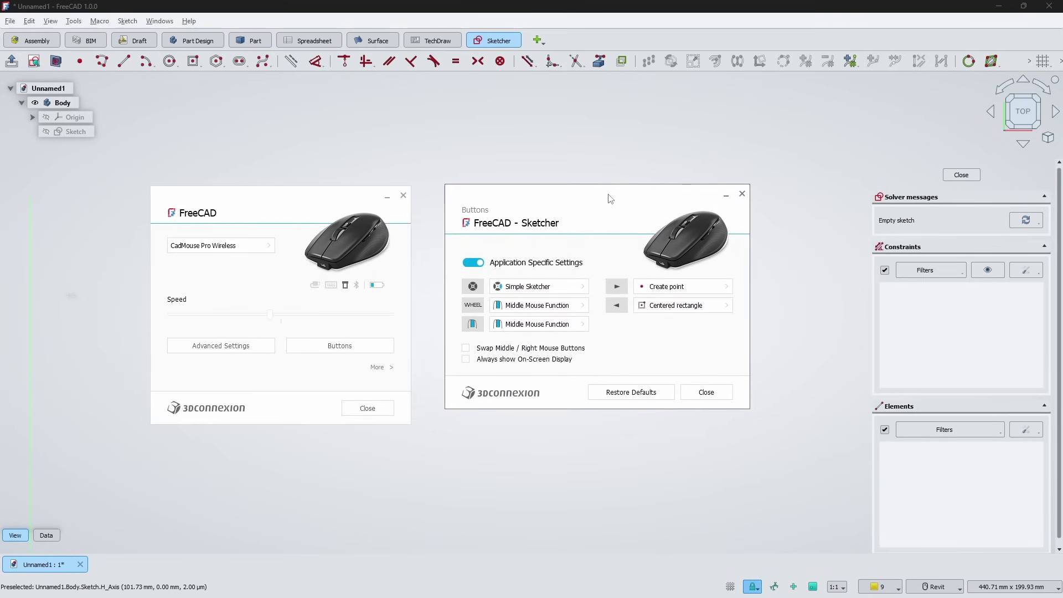
pyautogui.click(582, 287)
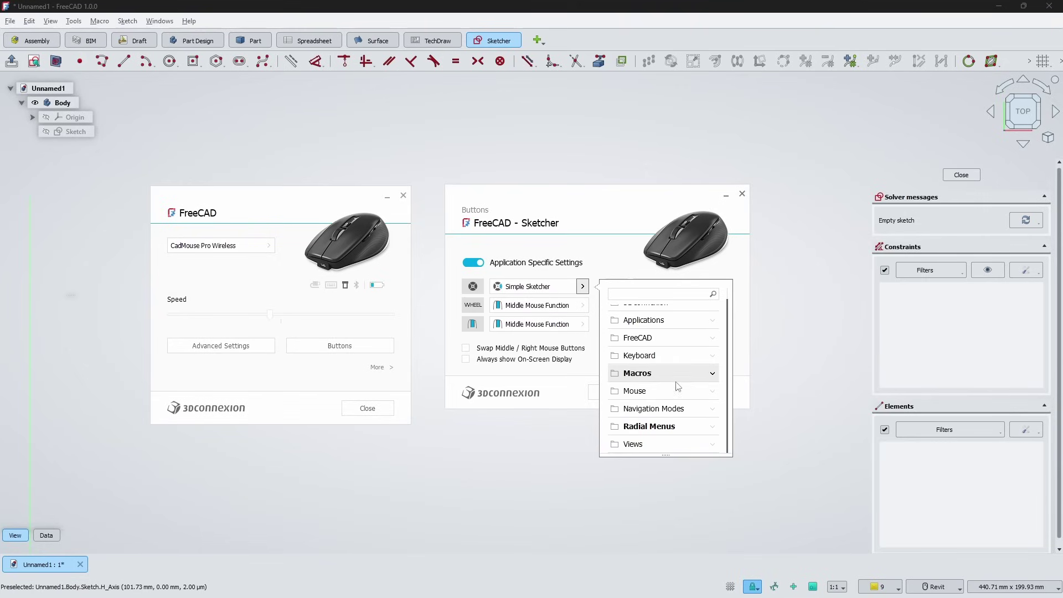
pyautogui.click(713, 427)
pyautogui.scroll(-3, 698, 435)
pyautogui.click(703, 430)
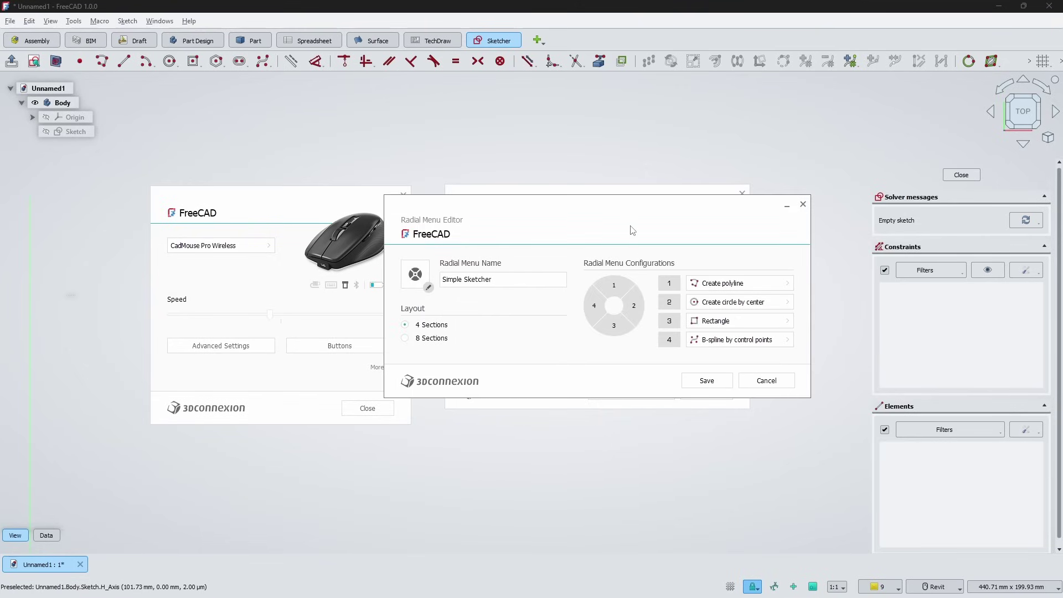
pyautogui.moveTo(633, 227); pyautogui.dragTo(401, 214)
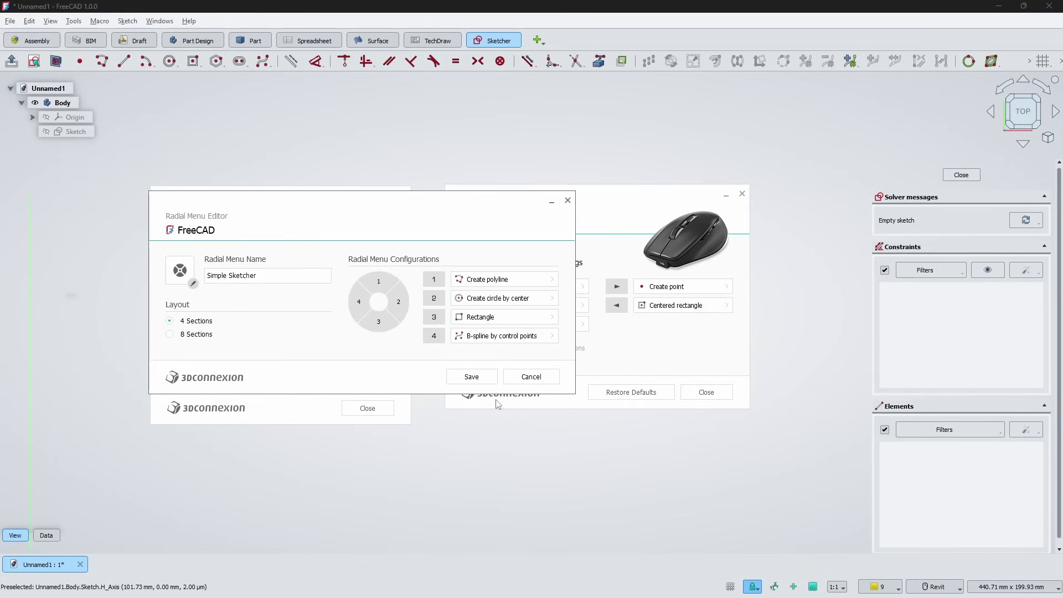
# - Save the Simple Sketcher radial menu and draw a centre-radius circle in the sketch
pyautogui.click(471, 377)
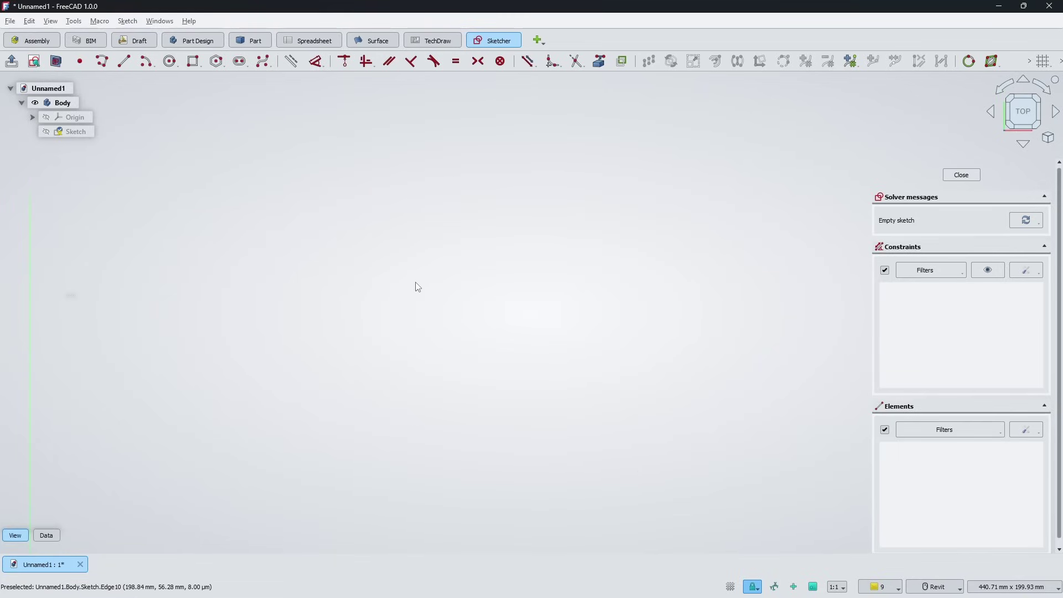
pyautogui.click(543, 285)
pyautogui.click(449, 313)
pyautogui.click(454, 270)
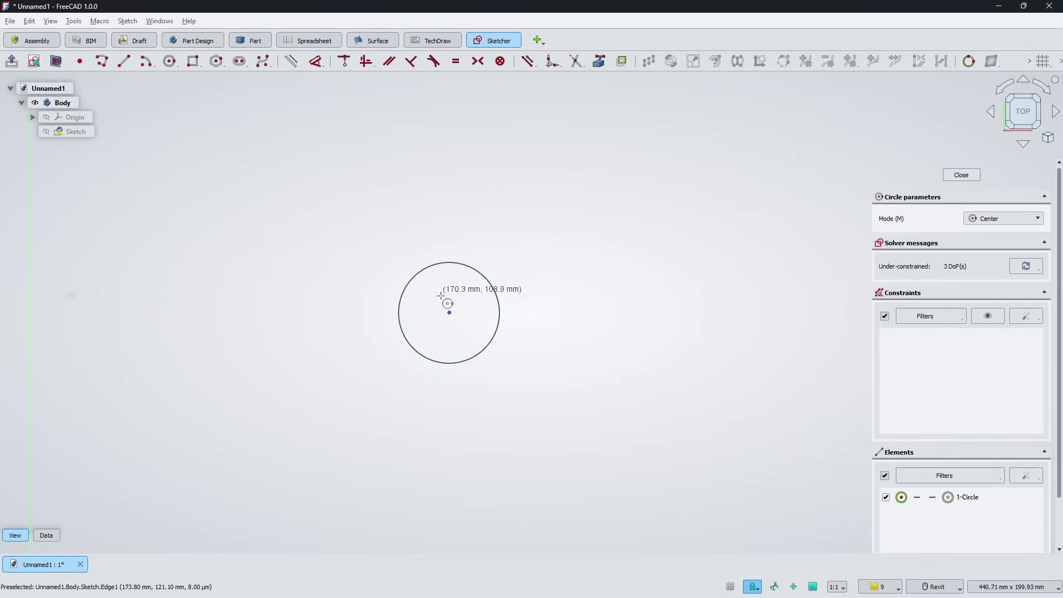
# - Draw a corner rectangle left of the circle, then a rectangle centred on the circle
pyautogui.press('Tab')
pyautogui.click(435, 336)
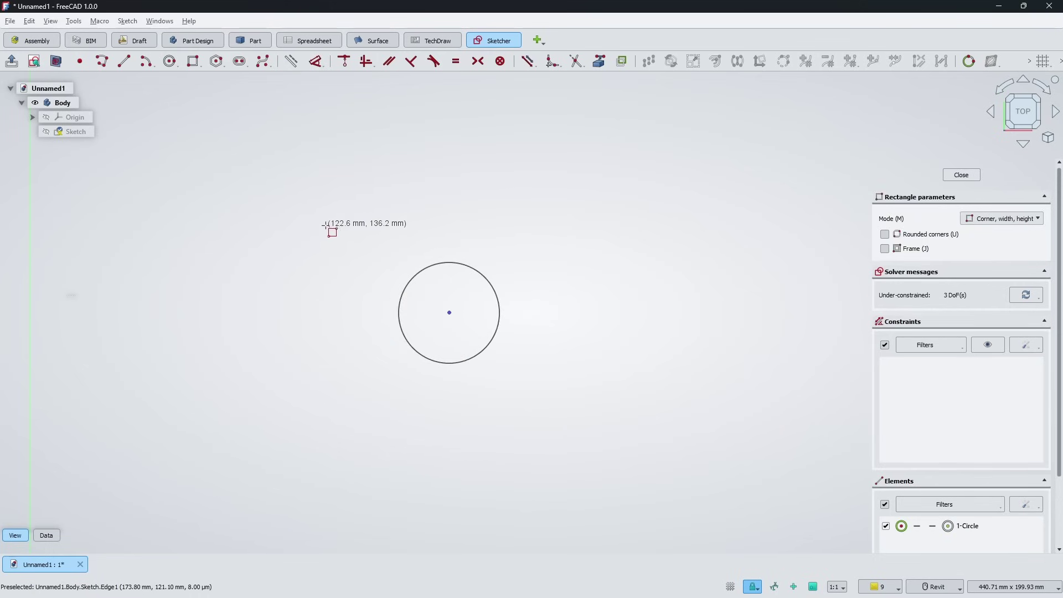
pyautogui.click(246, 219)
pyautogui.click(343, 389)
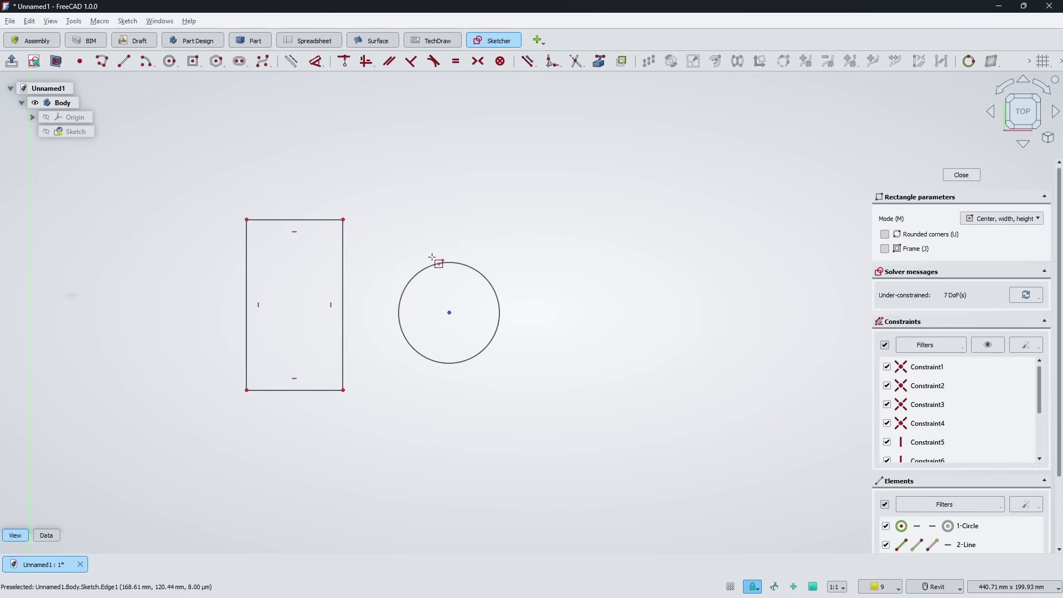
pyautogui.press('m')
pyautogui.click(449, 313)
pyautogui.click(526, 227)
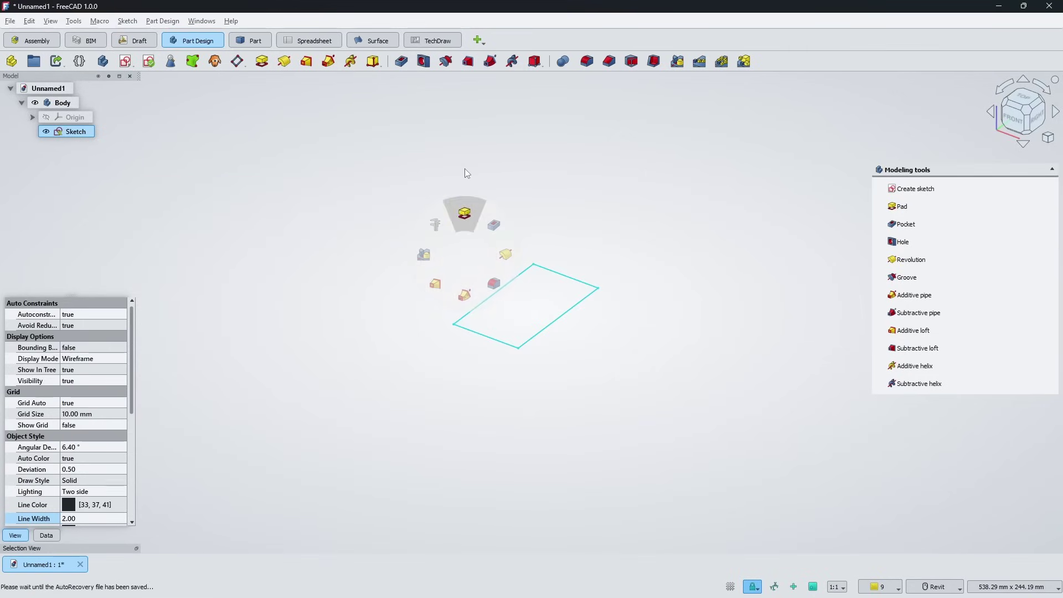
# - Pad the sketch 10 mm and select an edge of the new pad for quick commands
pyautogui.click(464, 168)
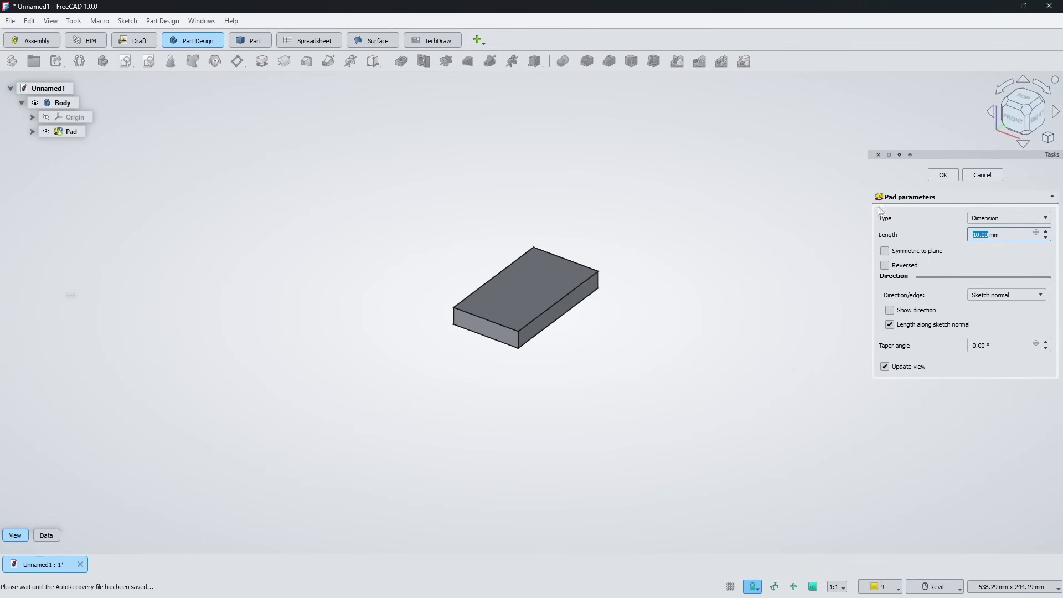
pyautogui.click(938, 175)
pyautogui.click(547, 314)
pyautogui.press('Tab')
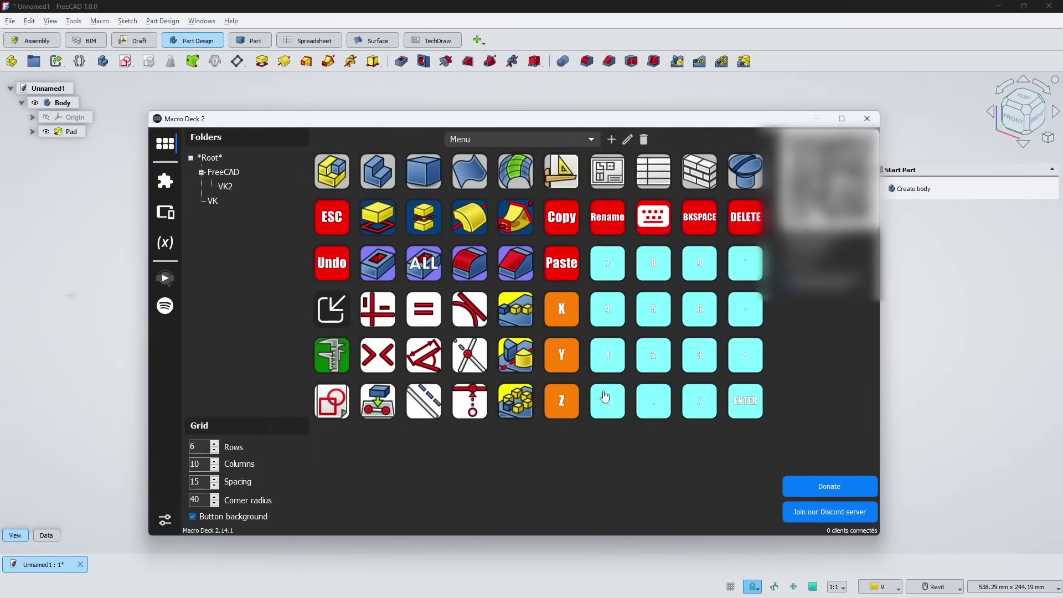
pyautogui.click(382, 218)
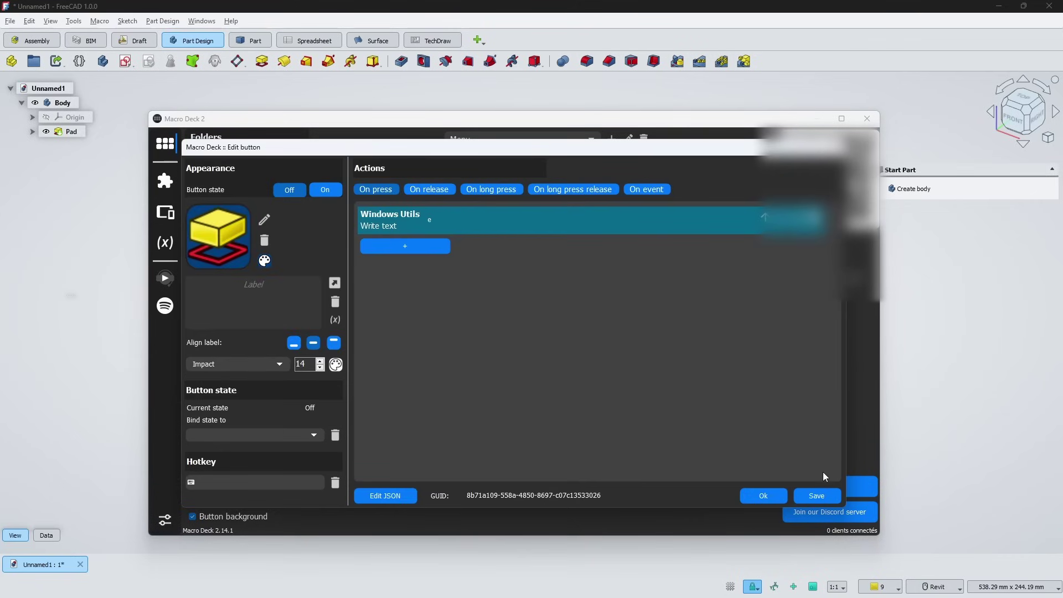
pyautogui.click(774, 496)
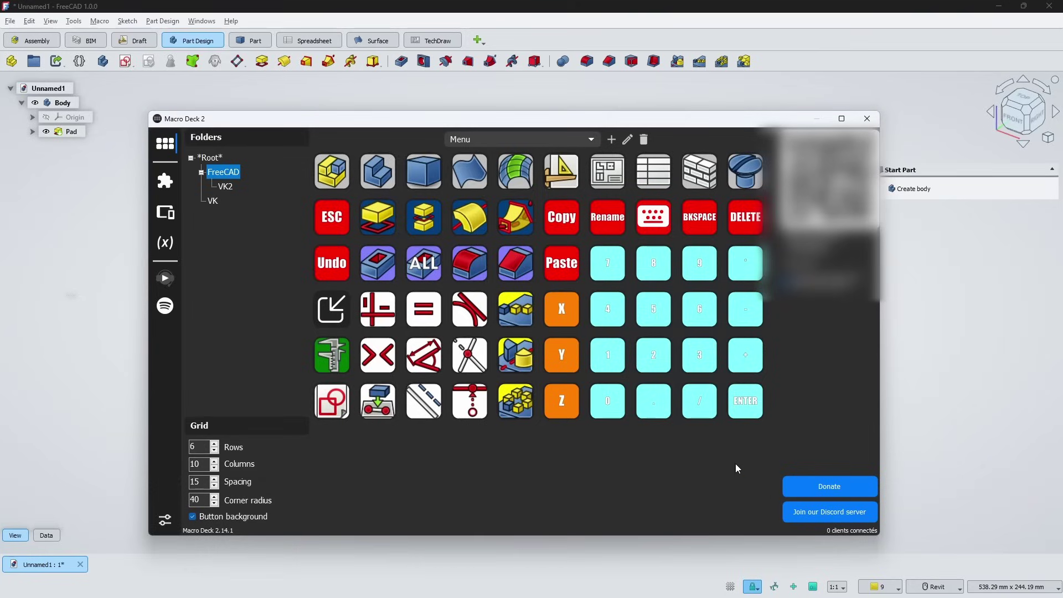
pyautogui.click(416, 264)
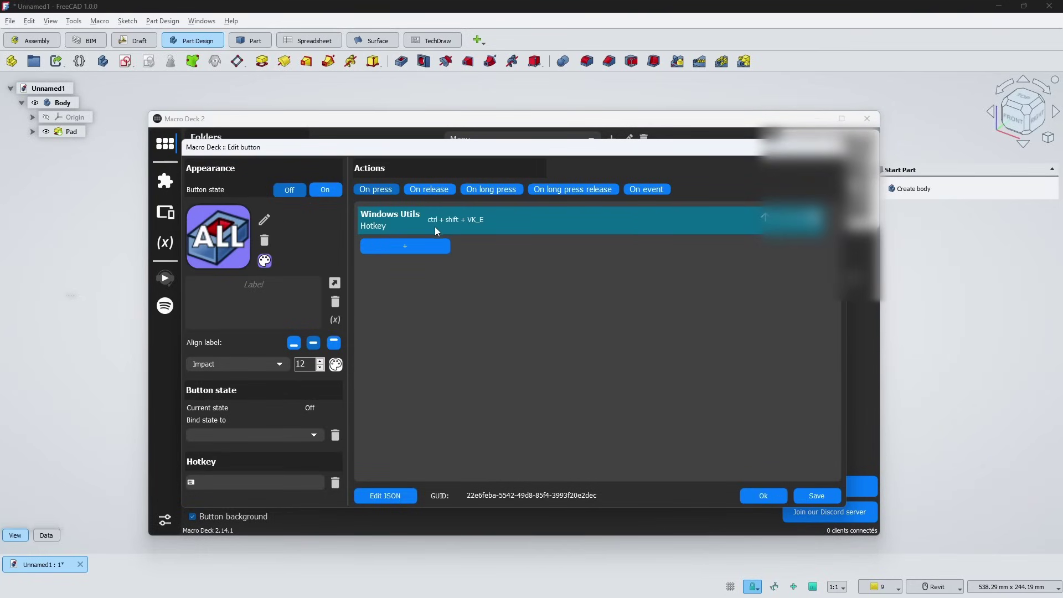
pyautogui.click(768, 497)
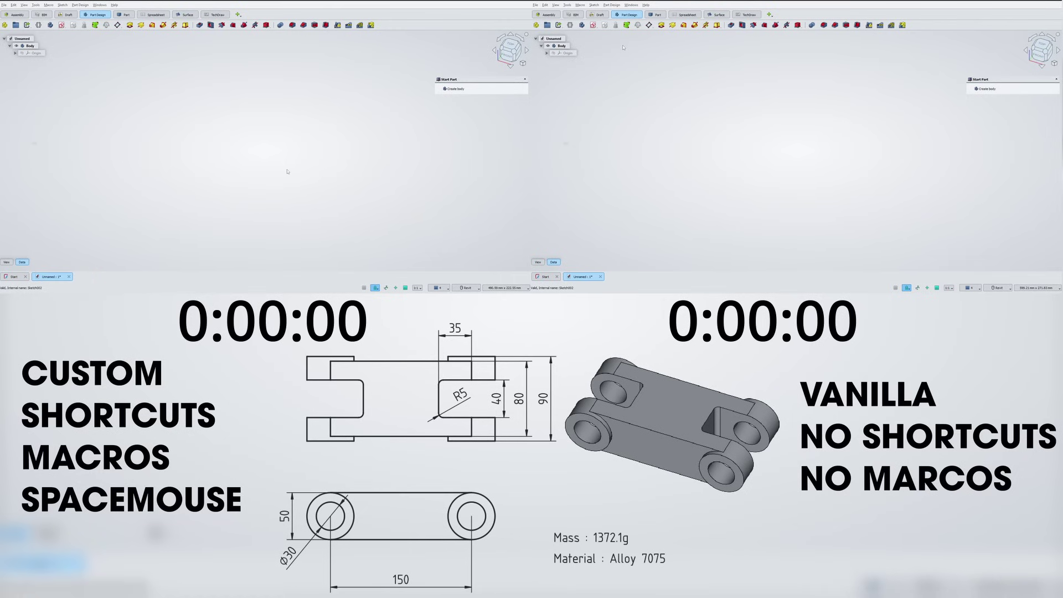
# - Start sketches in both setups and draw a 50 mm circle at each origin
pyautogui.click(987, 89)
pyautogui.click(594, 25)
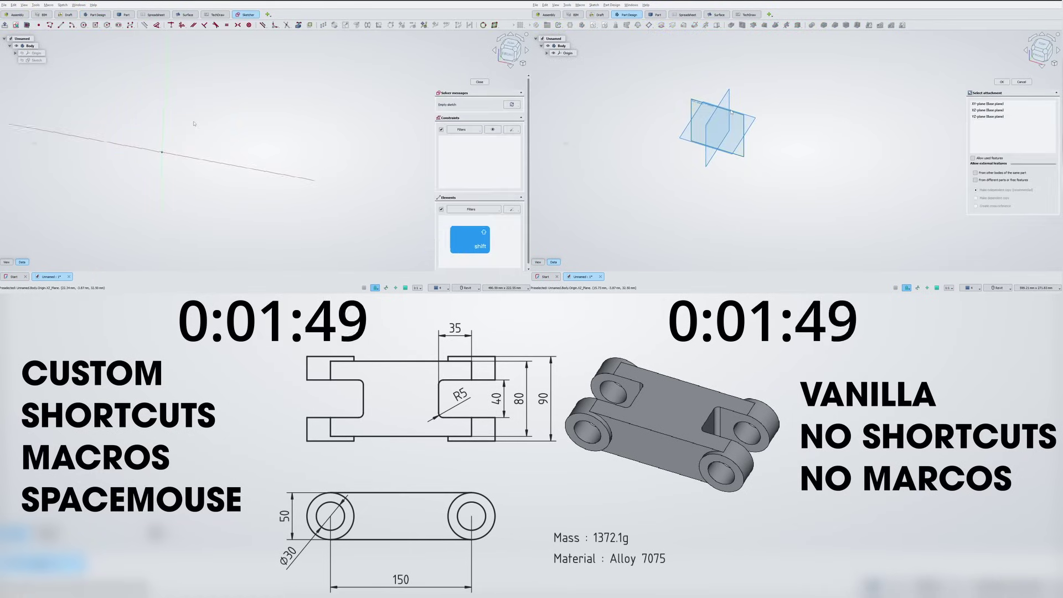
pyautogui.click(1002, 82)
pyautogui.hotkey('shift', 'c')
pyautogui.click(616, 25)
pyautogui.click(152, 187)
pyautogui.write('50')
pyautogui.click(701, 175)
pyautogui.press('Return')
pyautogui.write('50')
pyautogui.press('Return')
pyautogui.hotkey('shift', 'a')
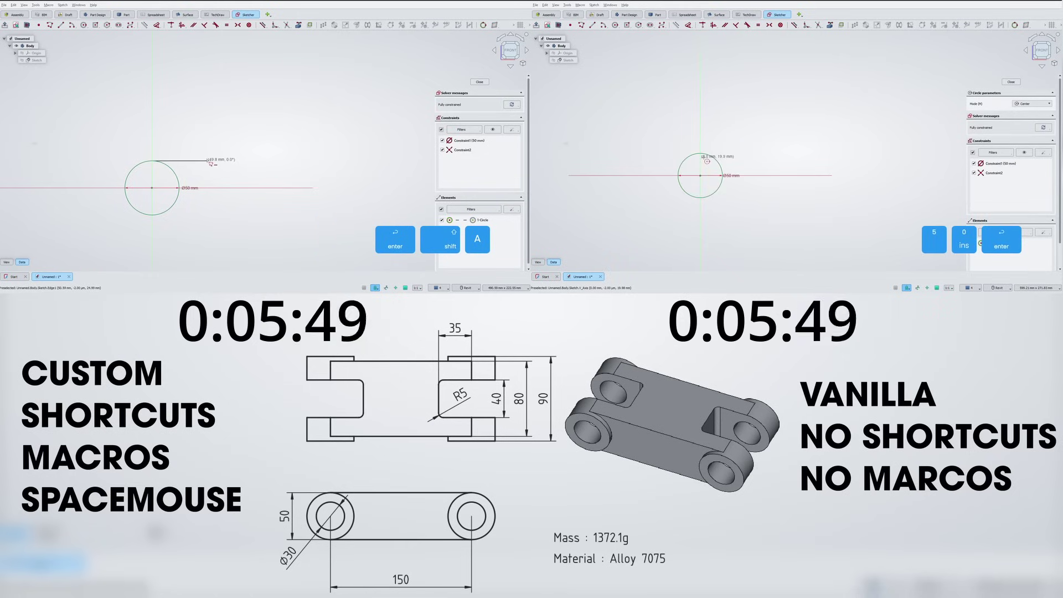
# - Draw the horizontal, vertical and closing outline lines from each circle, with a tangent constraint
pyautogui.click(207, 161)
pyautogui.rightClick(708, 161)
pyautogui.click(207, 213)
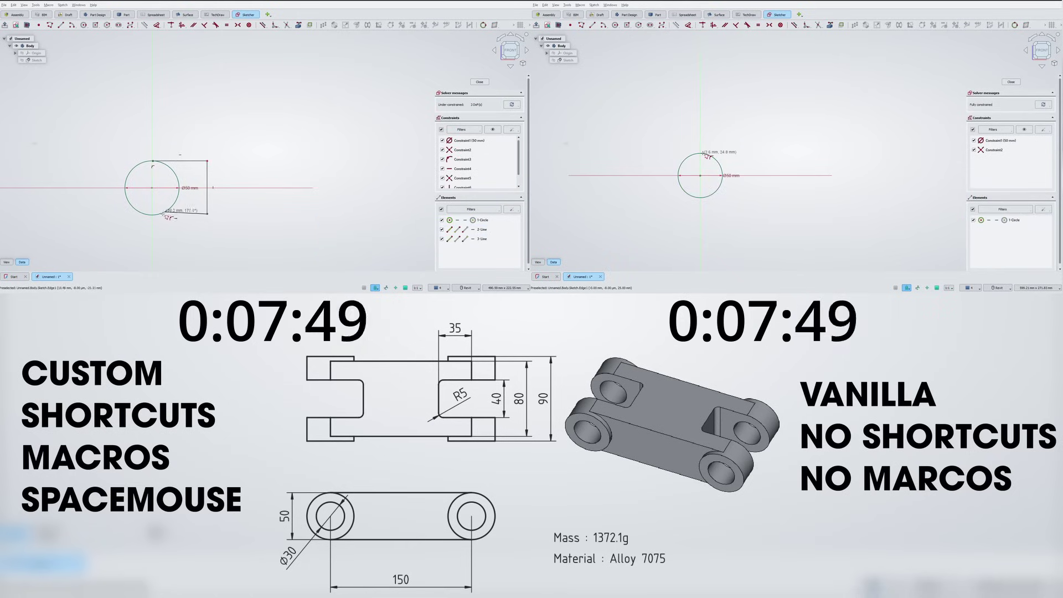
pyautogui.click(161, 212)
pyautogui.click(703, 153)
pyautogui.click(773, 153)
pyautogui.press('t')
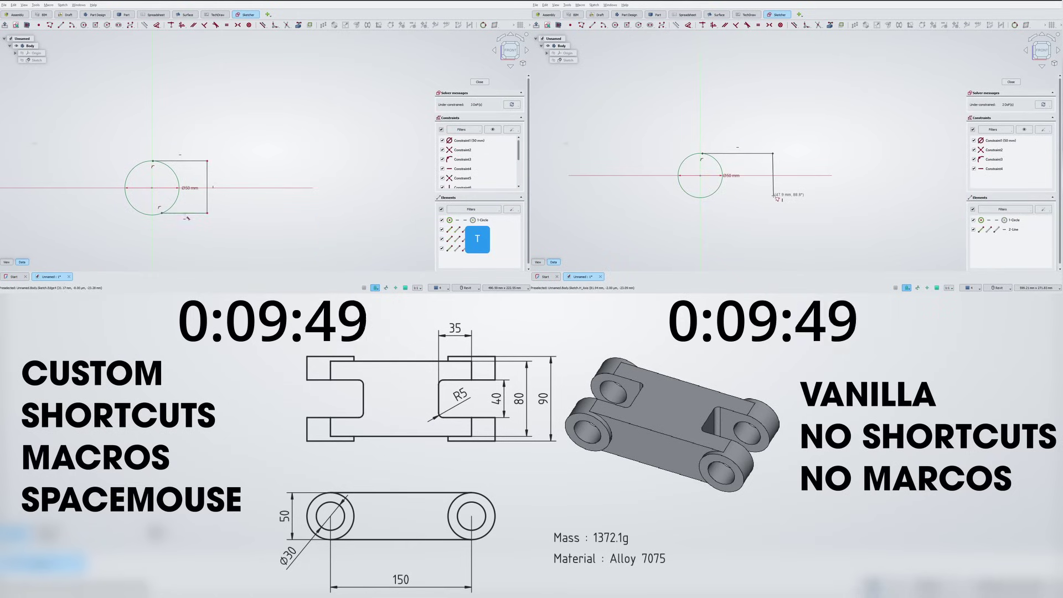
pyautogui.click(773, 195)
pyautogui.click(709, 195)
# - Dimension the left outline's horizontal length to 75 mm
pyautogui.press('d')
pyautogui.click(152, 187)
pyautogui.click(207, 214)
pyautogui.click(203, 234)
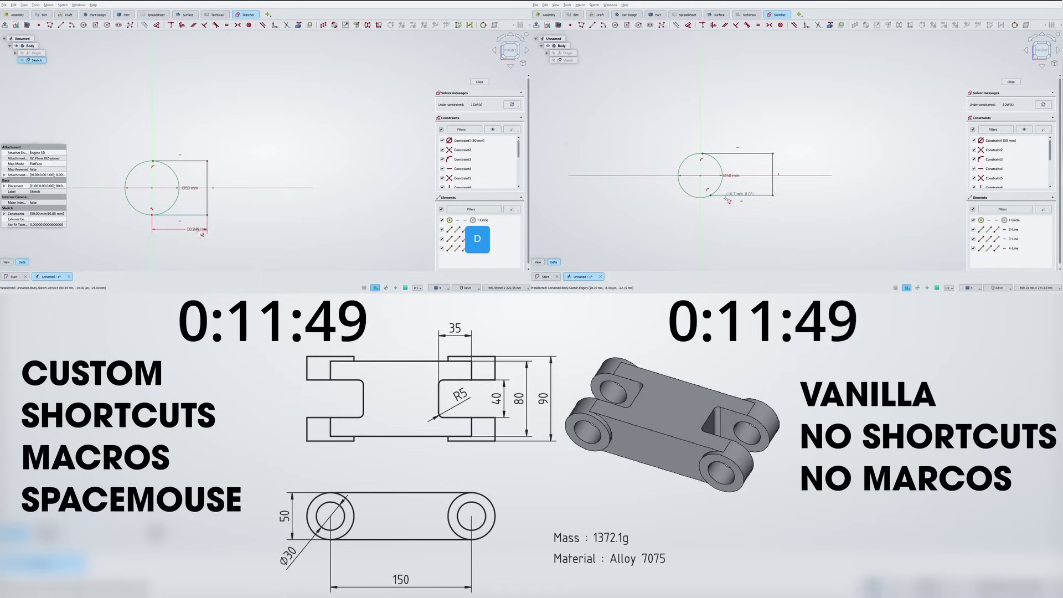
pyautogui.rightClick(729, 201)
pyautogui.write('75')
pyautogui.press('Return')
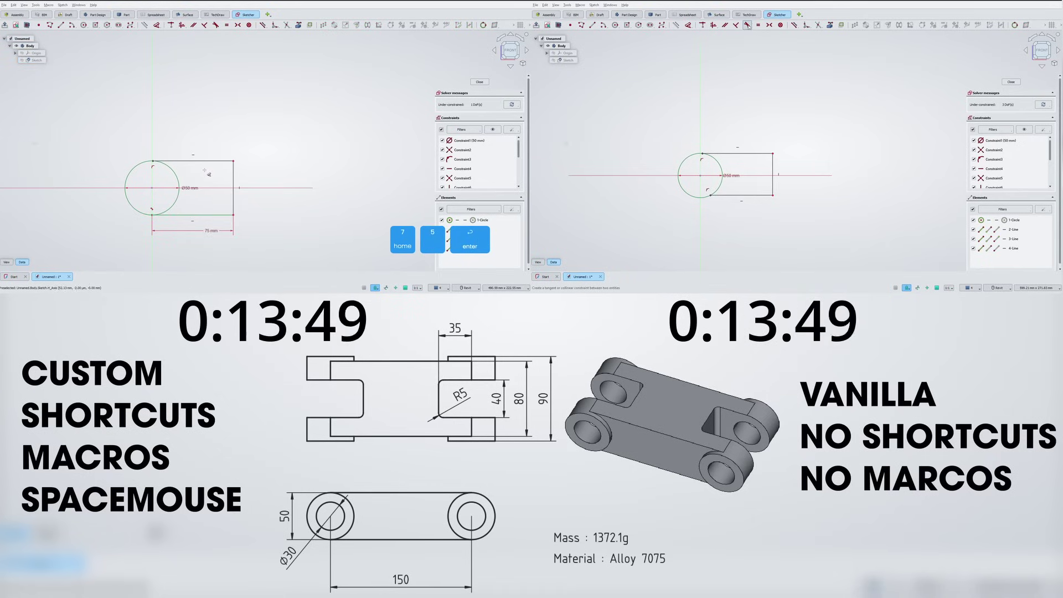
# - Make the lines tangent to the circles and trim the circle's half inside the rectangle
pyautogui.click(747, 25)
pyautogui.click(743, 194)
pyautogui.click(715, 190)
pyautogui.press('Escape')
pyautogui.press('t')
pyautogui.click(152, 209)
pyautogui.hotkey('shift', 't')
pyautogui.click(178, 194)
# - Close the left sketch for extrusion and place the right sketch's length dimension
pyautogui.hotkey('shift', 's')
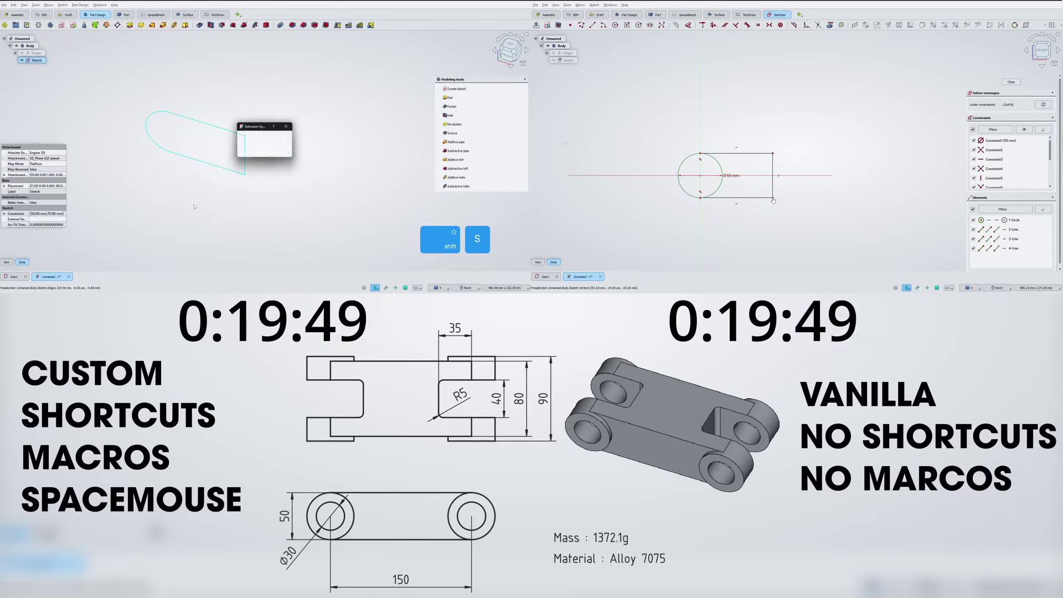
pyautogui.click(773, 200)
pyautogui.click(769, 219)
# - Extrude the left profile 80 mm, set the right line to 75 mm, and start a sketch on the block
pyautogui.write('80')
pyautogui.press('Return')
pyautogui.write('75')
pyautogui.press('Return')
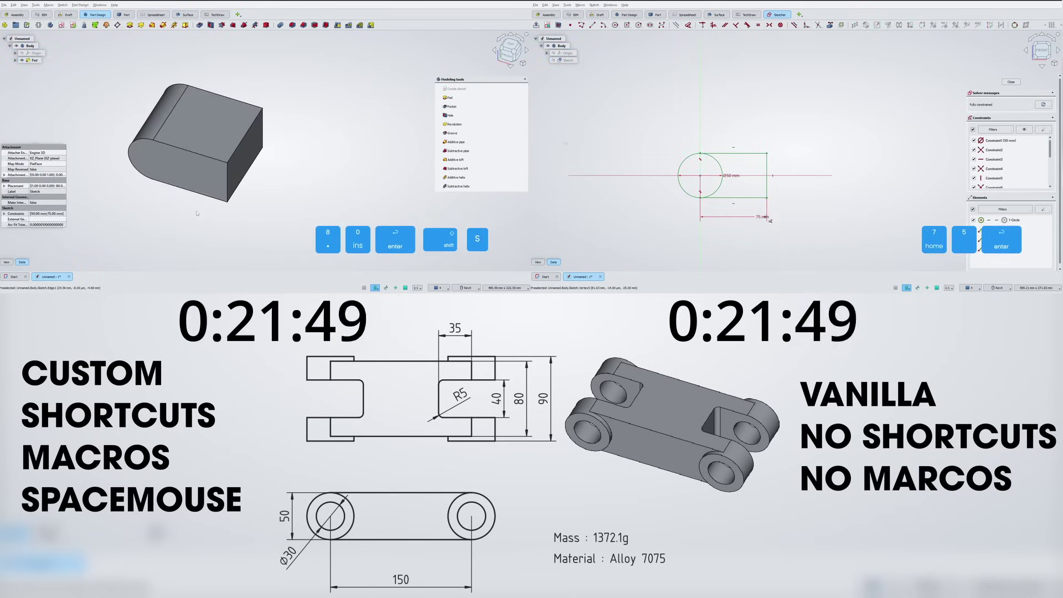
pyautogui.hotkey('shift', 's')
pyautogui.press('Return')
# - Draw a Ø50 circle at the origin on the left and close the right sketch
pyautogui.hotkey('shift', 'c')
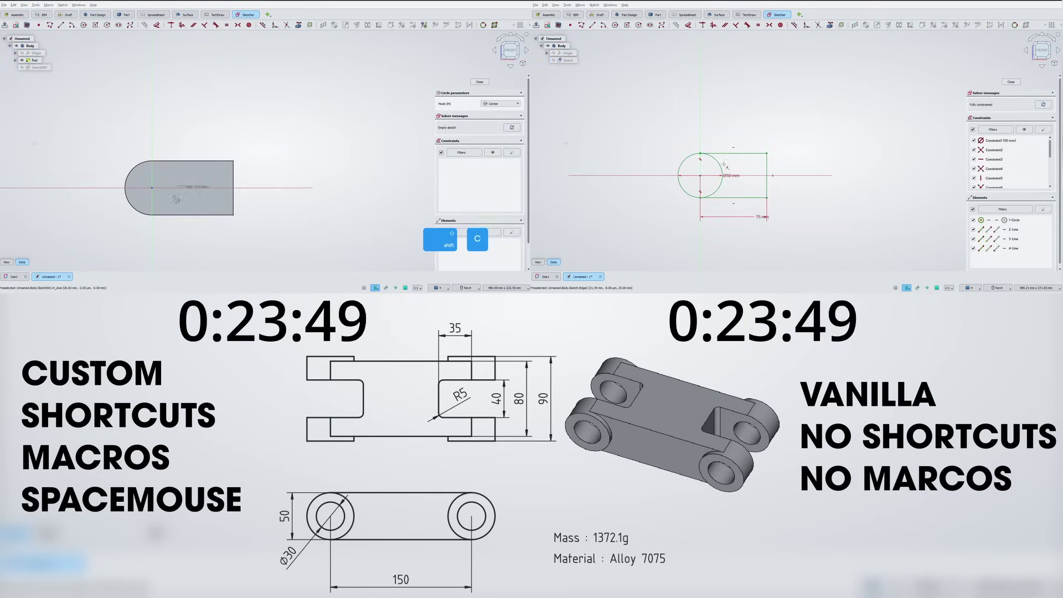
pyautogui.click(152, 188)
pyautogui.write('50')
pyautogui.press('Return')
pyautogui.click(1012, 81)
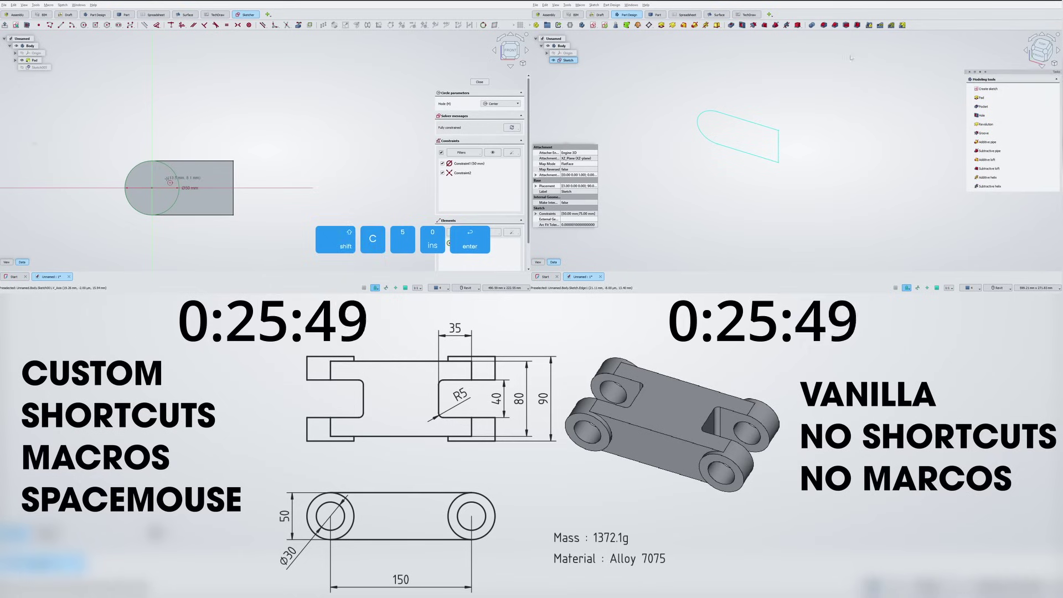
pyautogui.click(152, 188)
# - Add a Ø30 circle on the left and pad the right sketch 80 mm symmetric to the plane
pyautogui.click(982, 97)
pyautogui.write('30')
pyautogui.press('Return')
pyautogui.write('80')
pyautogui.press('Return')
pyautogui.click(973, 119)
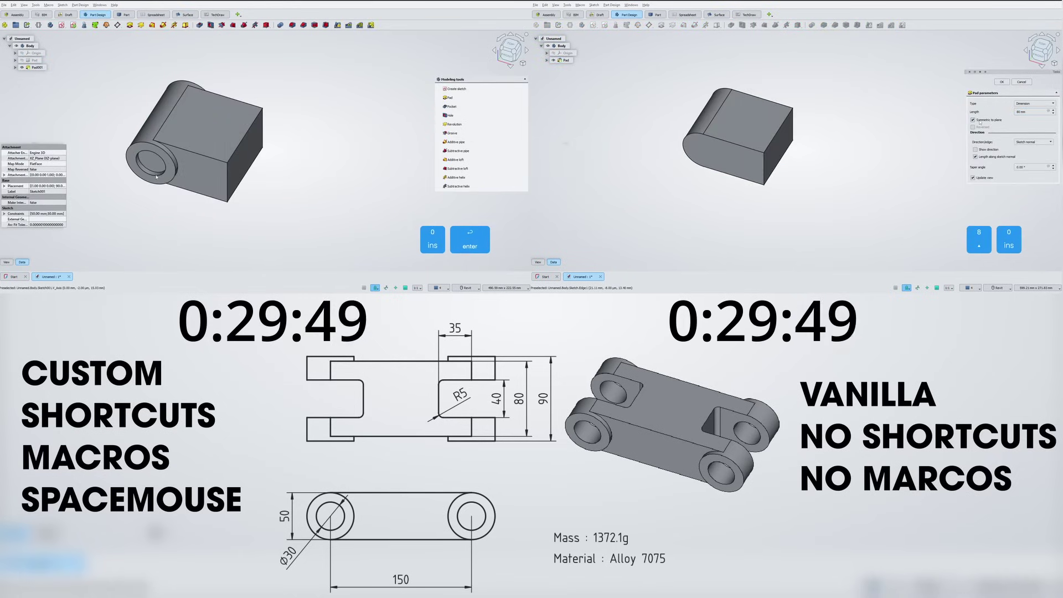
pyautogui.click(1002, 81)
# - Start a rounded-rectangle sketch on the left block's top face and a new XZ-plane sketch on the right
pyautogui.click(214, 130)
pyautogui.hotkey('shift', 's')
pyautogui.hotkey('shift', 'r')
pyautogui.press('u')
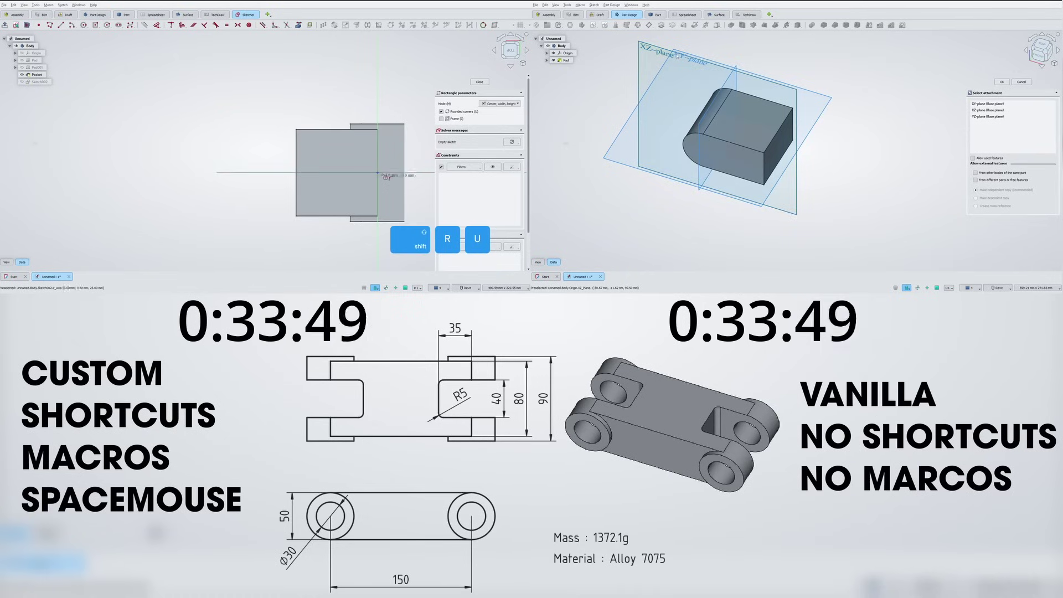
pyautogui.click(988, 110)
pyautogui.click(1002, 82)
pyautogui.click(377, 172)
pyautogui.click(614, 25)
# - Draw the 70×40 rounded rectangle on the left and the Ø50 circle on the right
pyautogui.write('70')
pyautogui.press('Return')
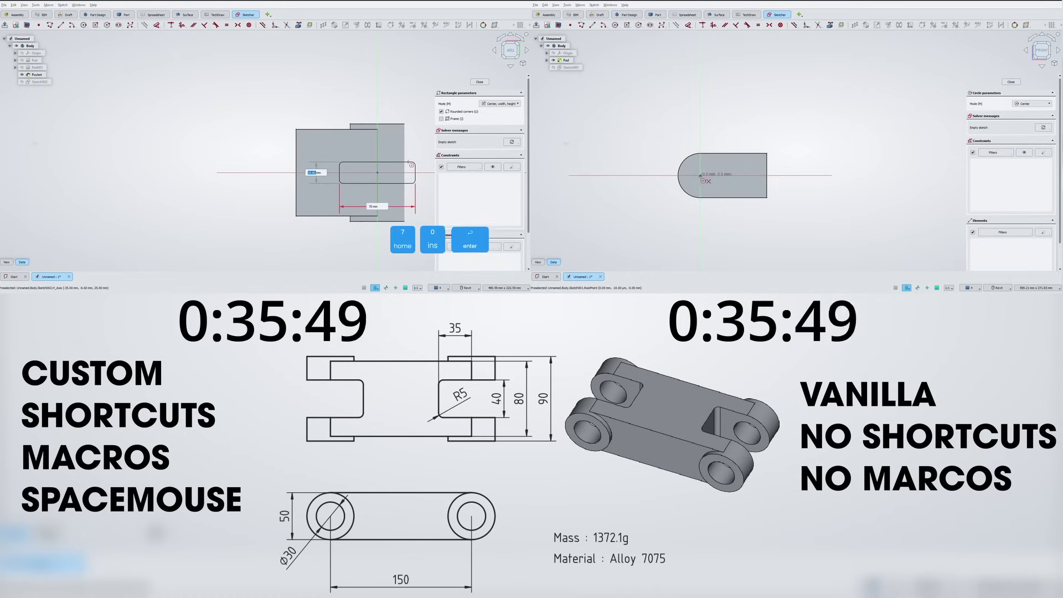
pyautogui.write('40')
pyautogui.click(701, 176)
pyautogui.press('Return')
pyautogui.write('50')
pyautogui.press('Return')
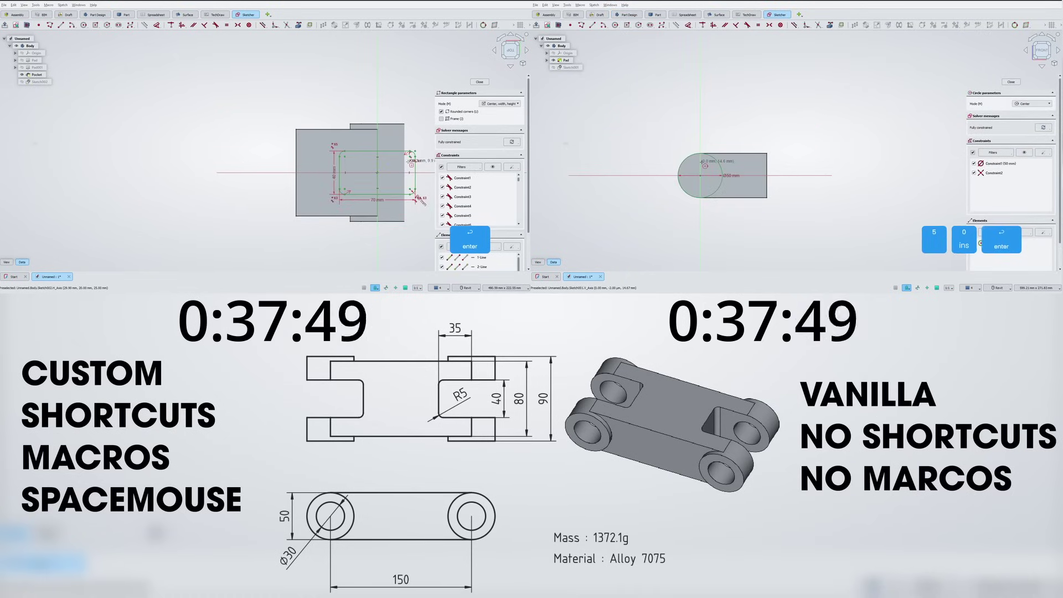
pyautogui.click(245, 149)
# - Pocket the rectangle through the left block and mirror the body; add the right Ø30 circle and close it
pyautogui.hotkey('shift', 's')
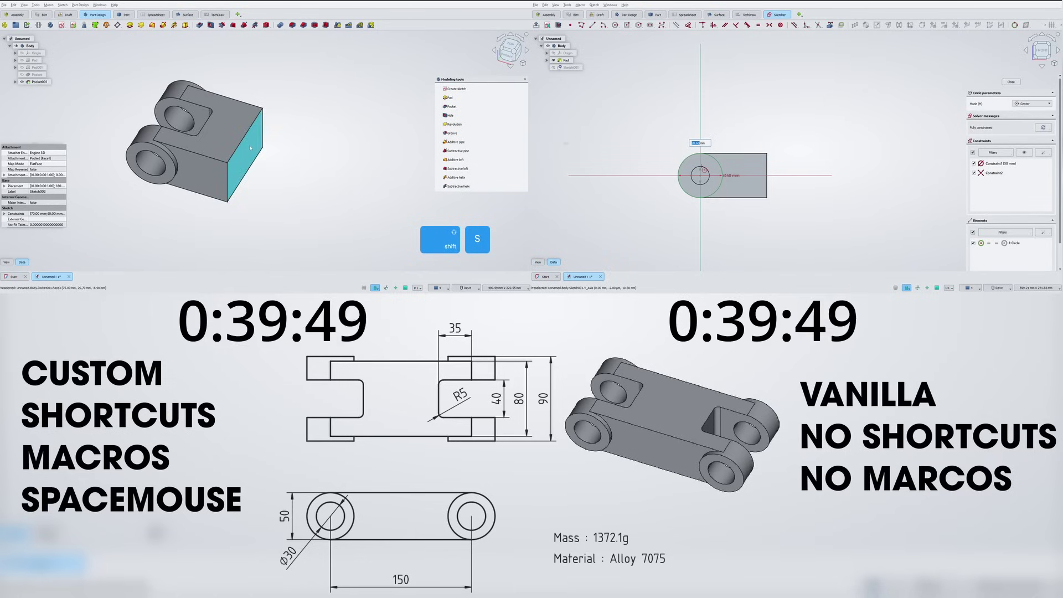
pyautogui.write('30')
pyautogui.press('Return')
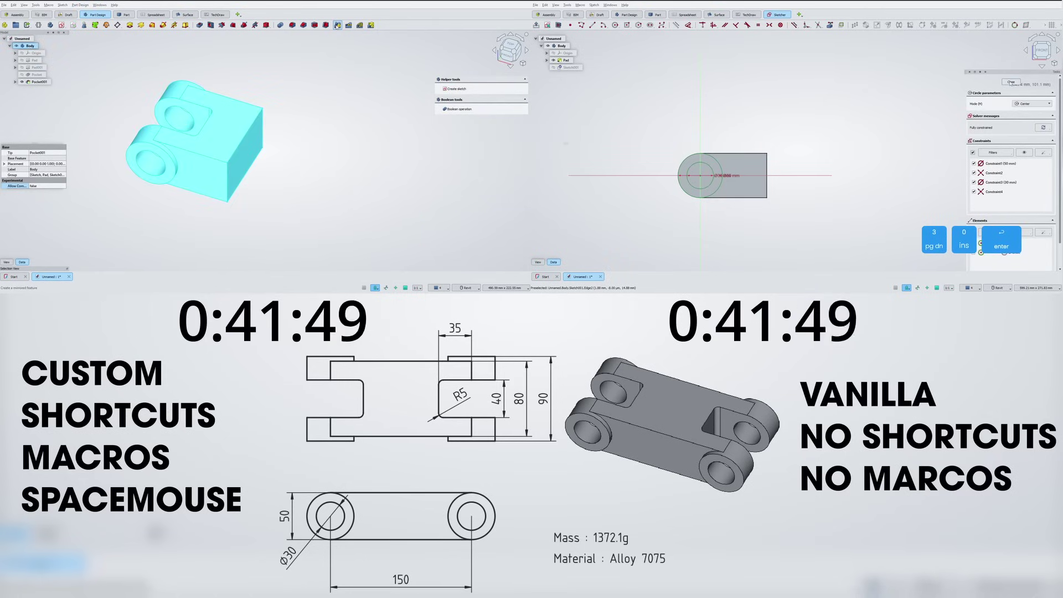
pyautogui.click(337, 25)
pyautogui.click(1011, 82)
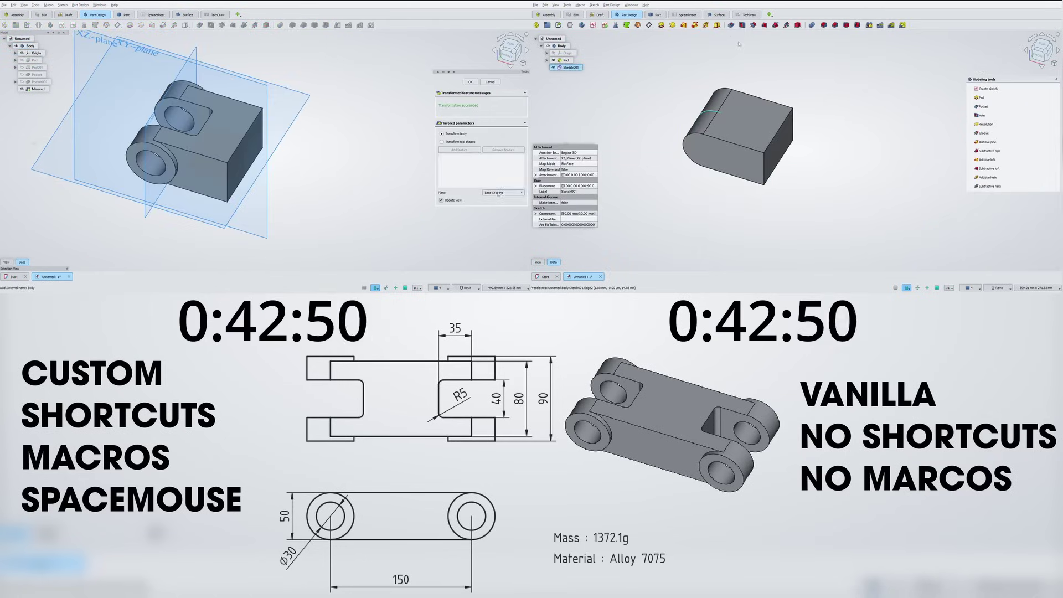
pyautogui.click(662, 26)
pyautogui.click(470, 81)
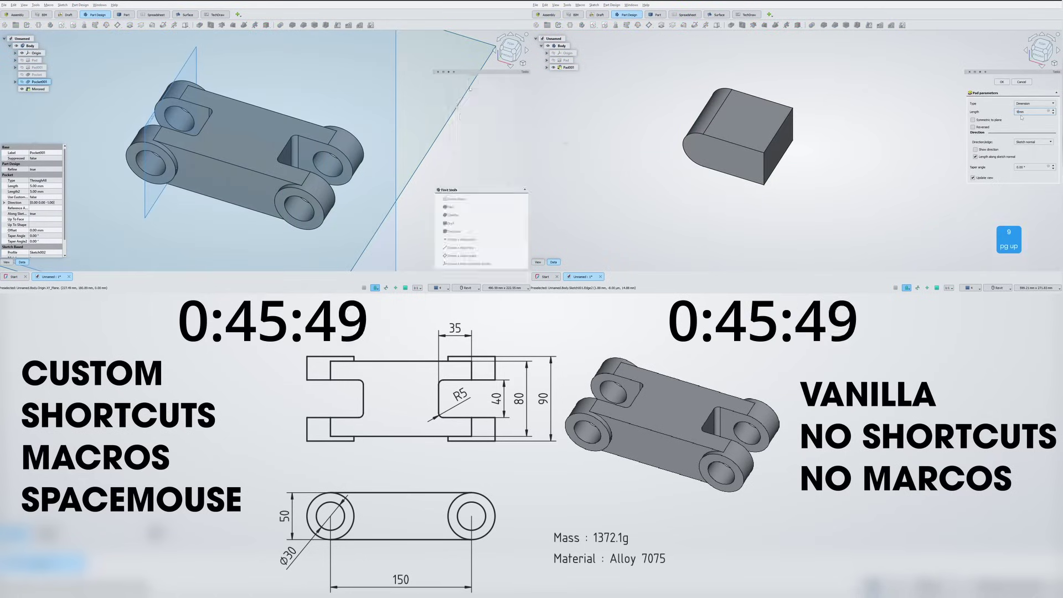
# - Pad the boss 90 mm and bore it with a through-all pocket
pyautogui.write('0')
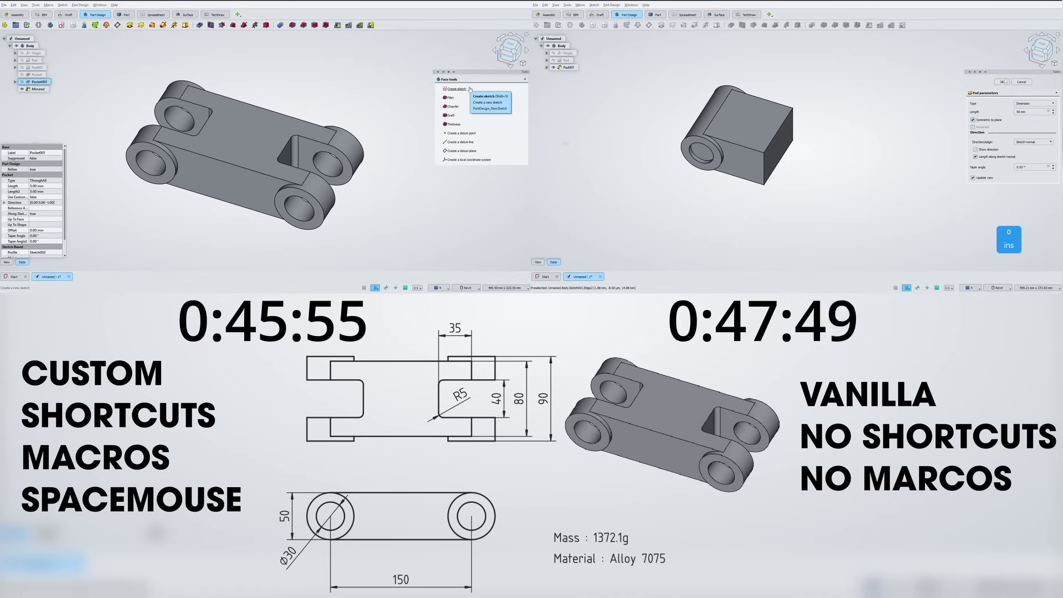
pyautogui.click(1001, 81)
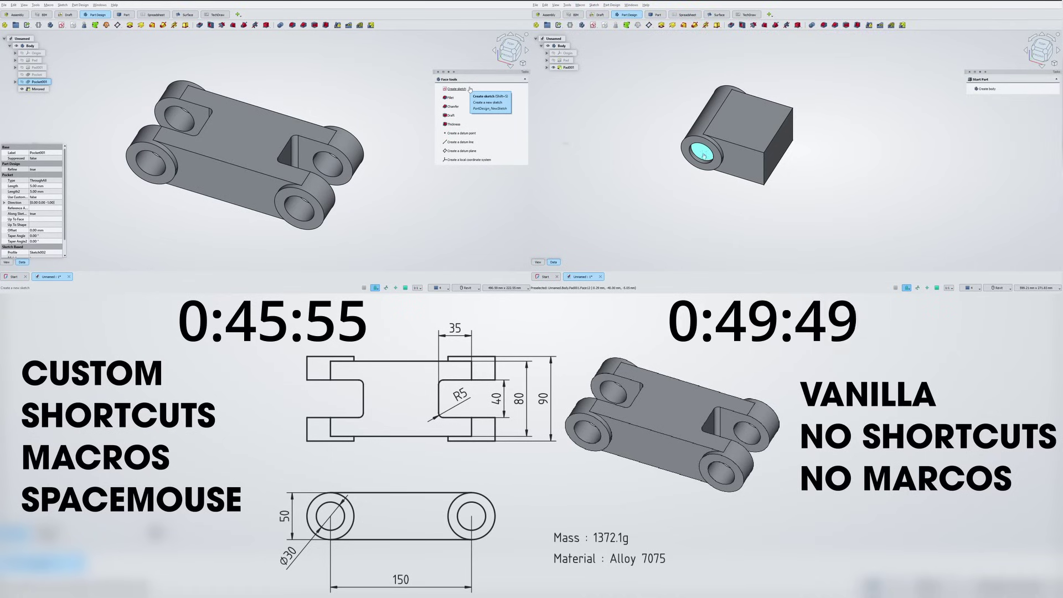
pyautogui.click(743, 25)
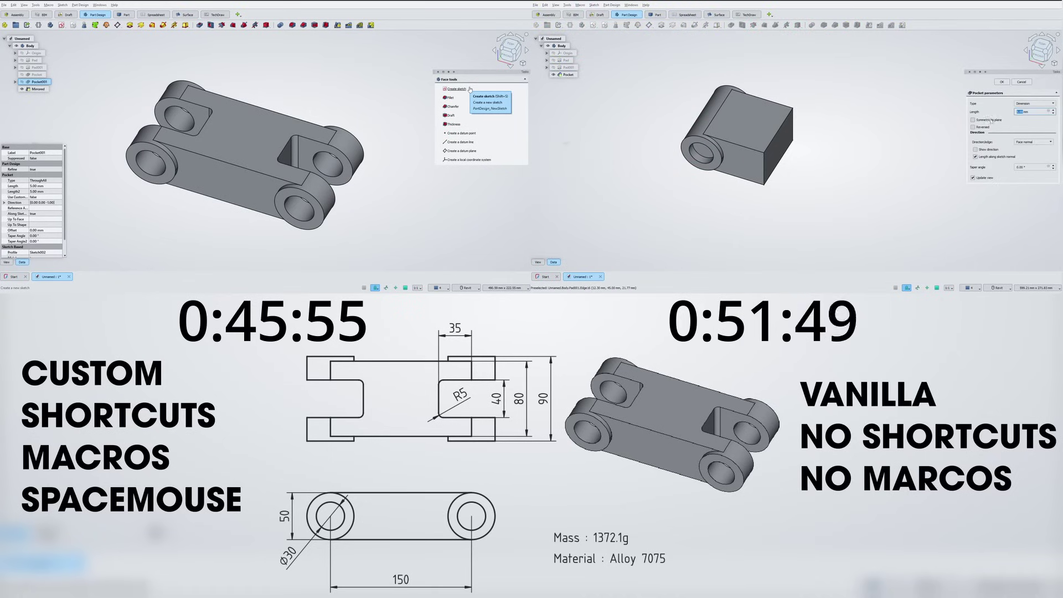
pyautogui.click(1026, 105)
pyautogui.click(1026, 112)
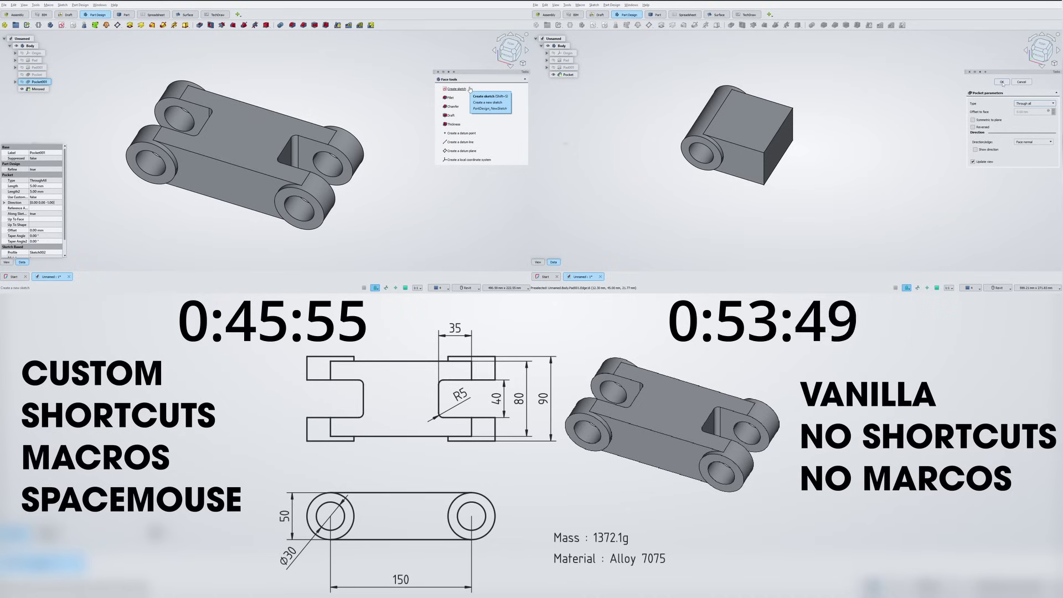
pyautogui.click(1002, 82)
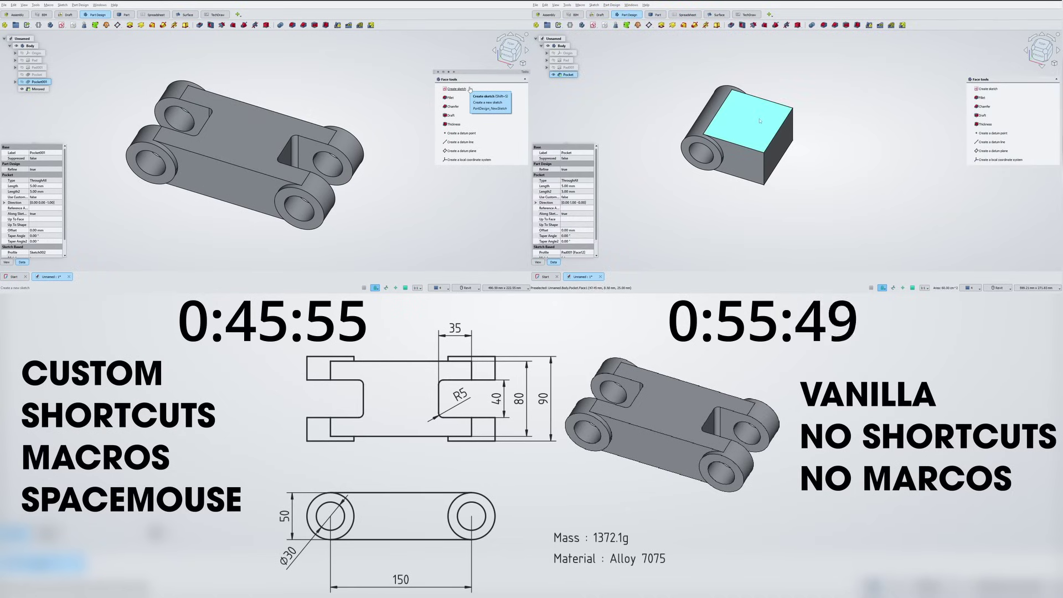
# - Sketch a centred 70×40 mm rounded rectangle on the top face
pyautogui.click(593, 25)
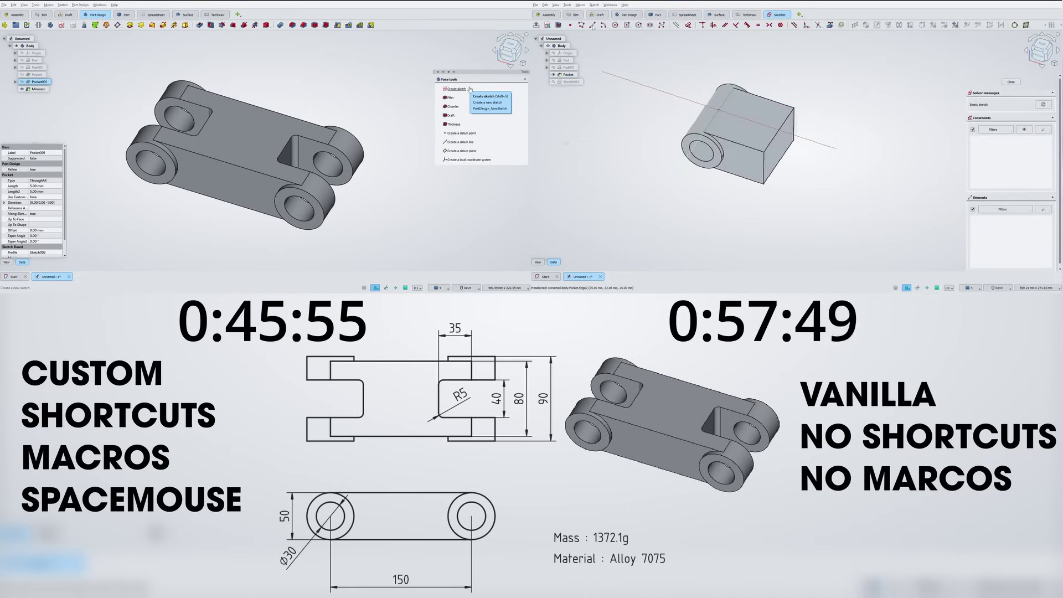
pyautogui.click(628, 26)
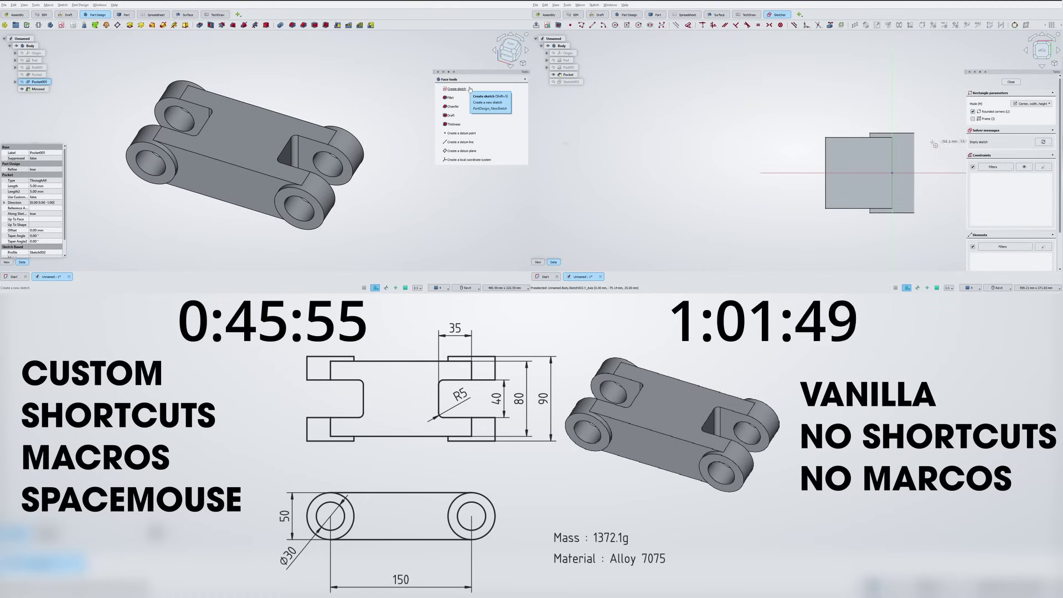
pyautogui.moveTo(925, 143); pyautogui.dragTo(851, 124, button='middle')
pyautogui.click(818, 154)
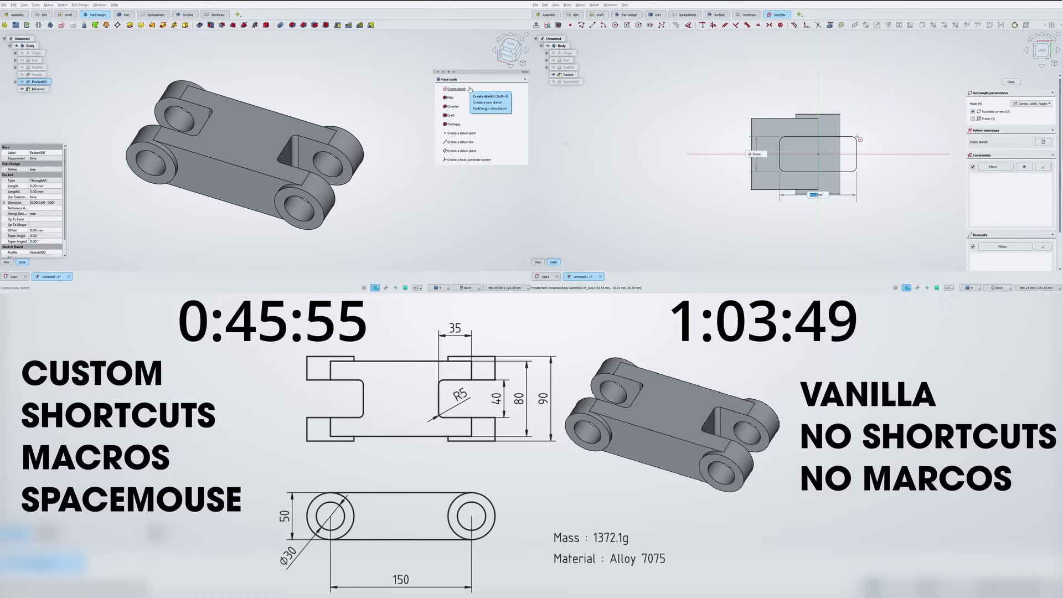
pyautogui.write('70')
pyautogui.press('Return')
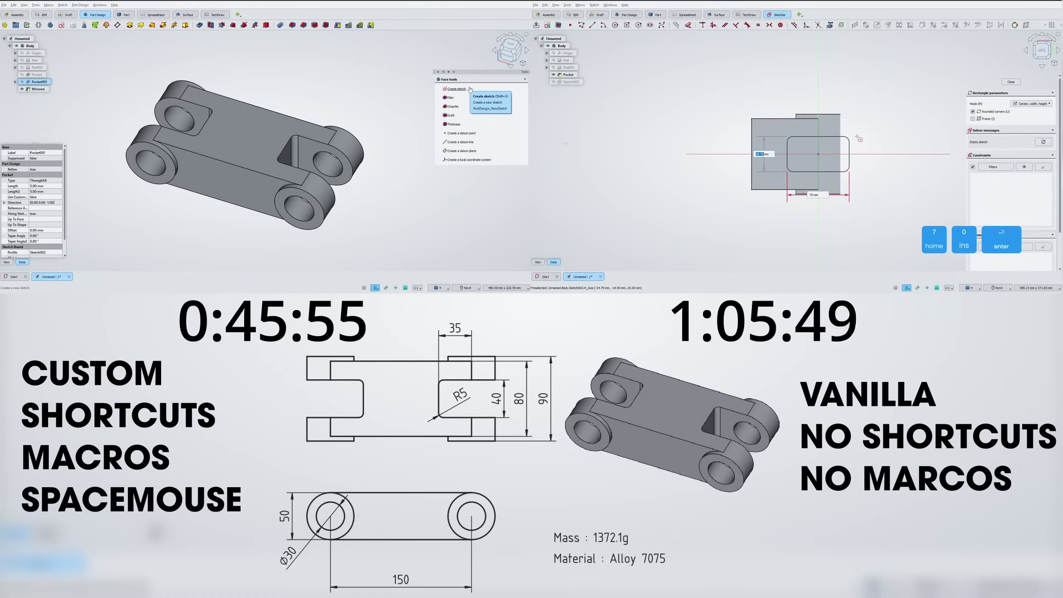
pyautogui.write('40')
pyautogui.press('Return')
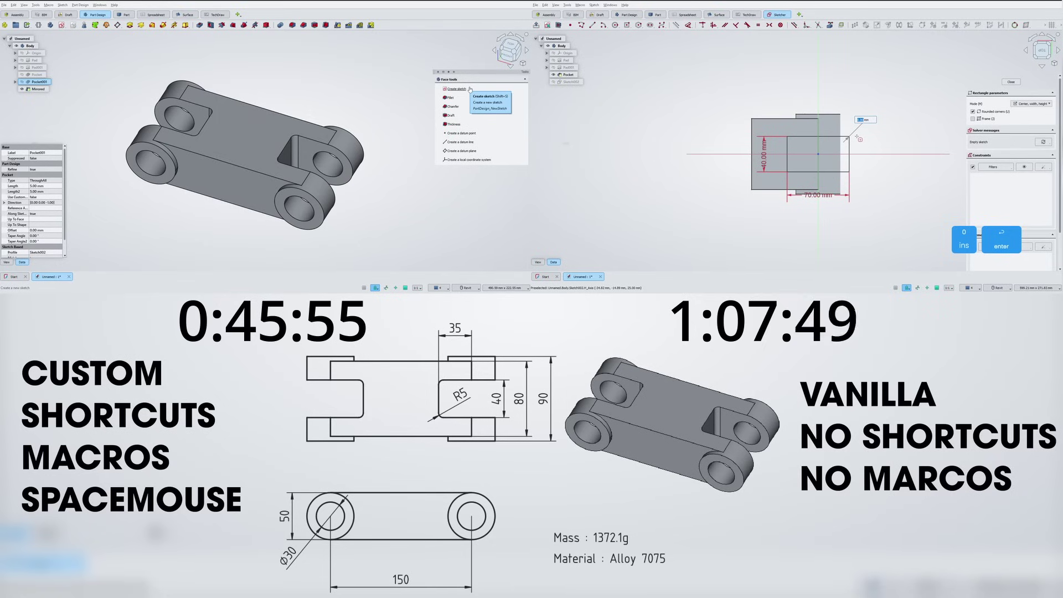
pyautogui.press('Return')
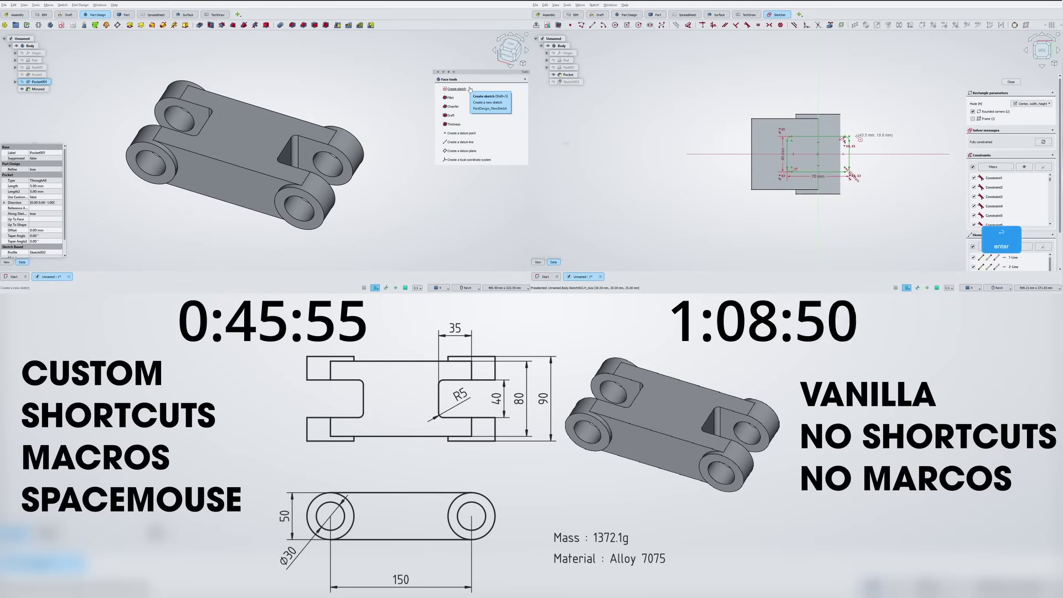
pyautogui.click(1012, 82)
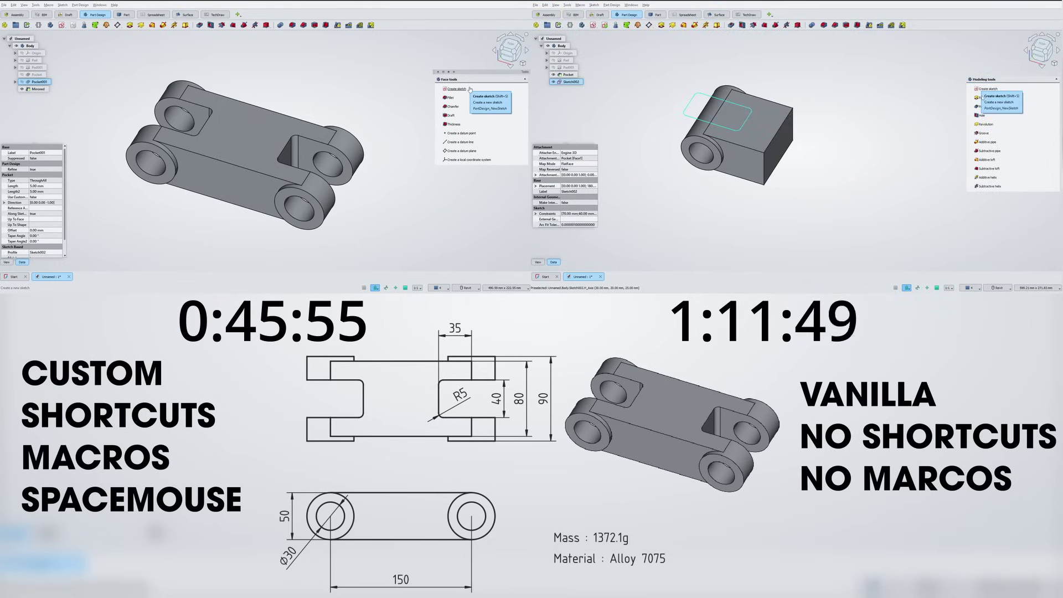
# - Pocket the rounded rectangle through all
pyautogui.click(731, 25)
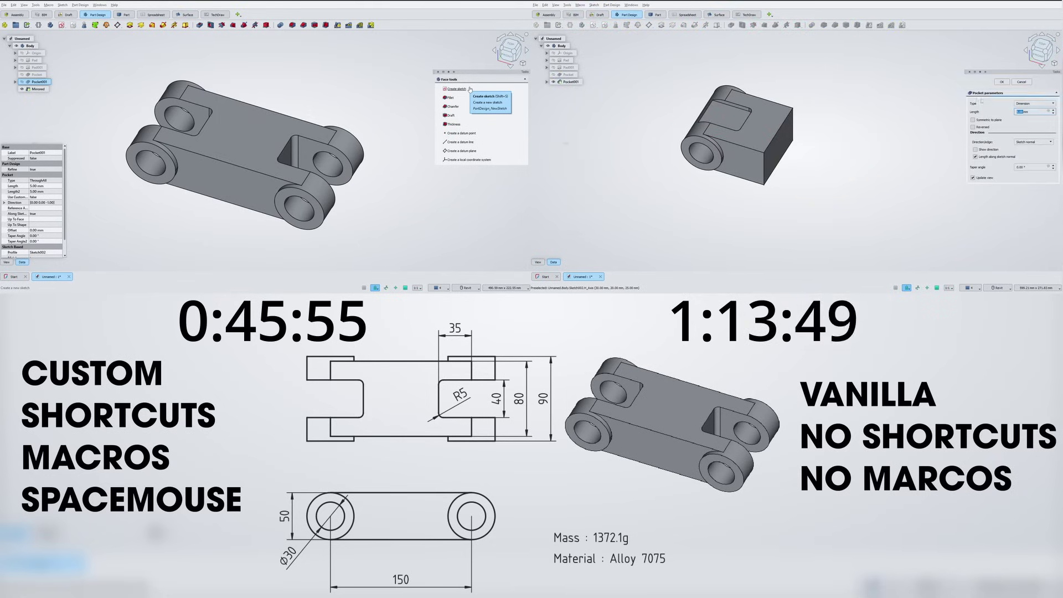
pyautogui.click(1033, 103)
pyautogui.click(1029, 112)
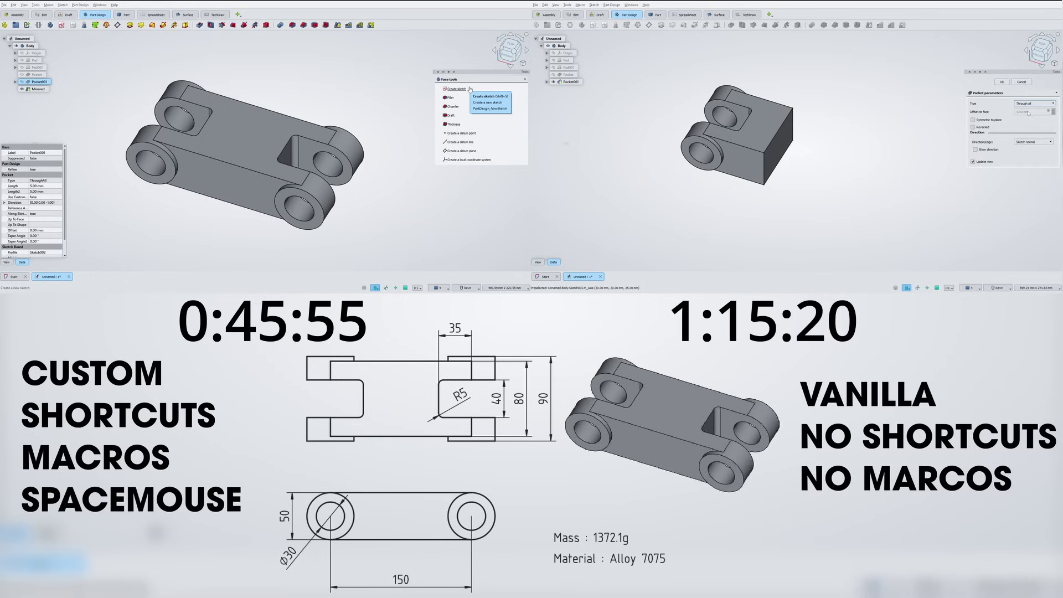
pyautogui.click(1002, 82)
# - Mirror the whole body about the block's end face
pyautogui.click(561, 46)
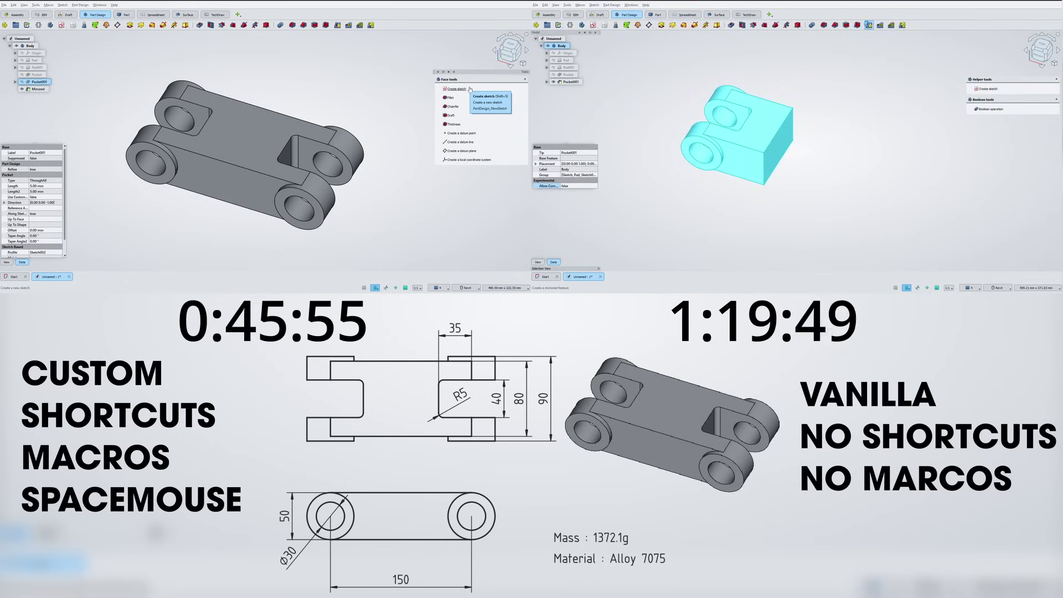
pyautogui.click(880, 25)
pyautogui.click(1034, 192)
pyautogui.click(1035, 213)
pyautogui.click(778, 154)
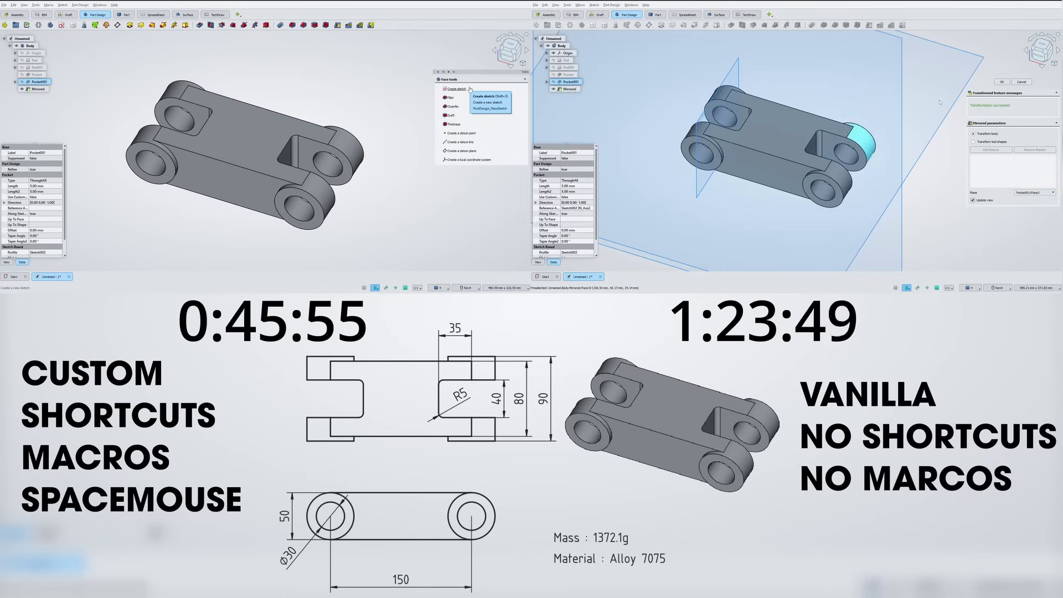
pyautogui.click(1002, 82)
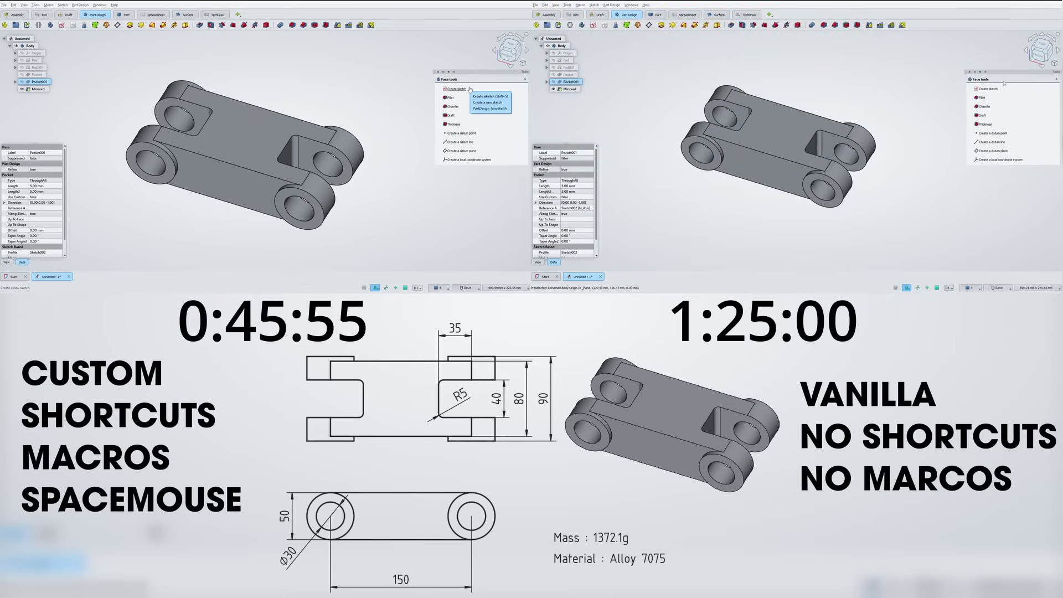